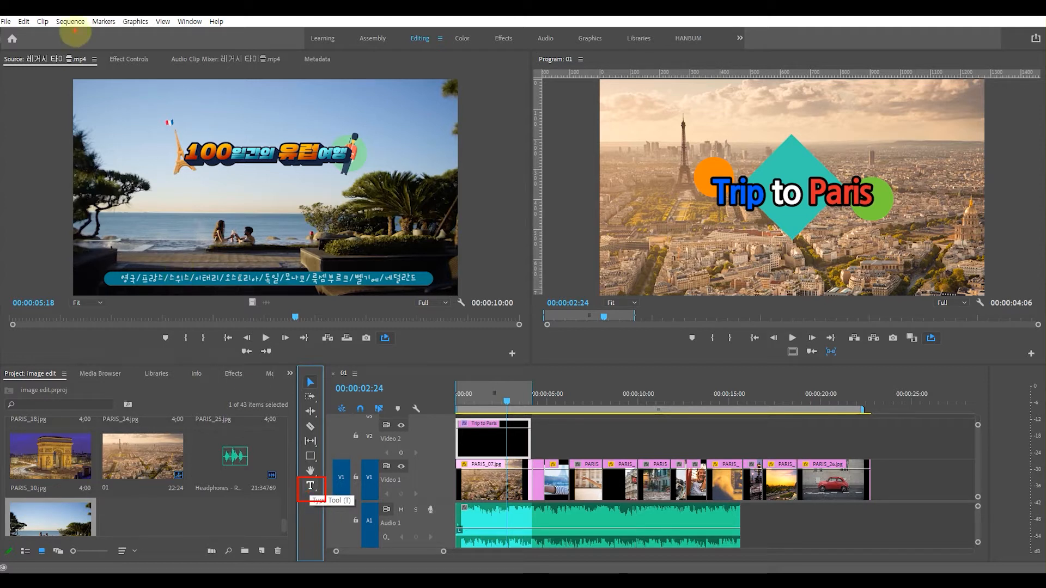
{"action": "left_click", "coordinate": [6, 22]}
{"action": "mouse_move", "coordinate": [33, 34]}
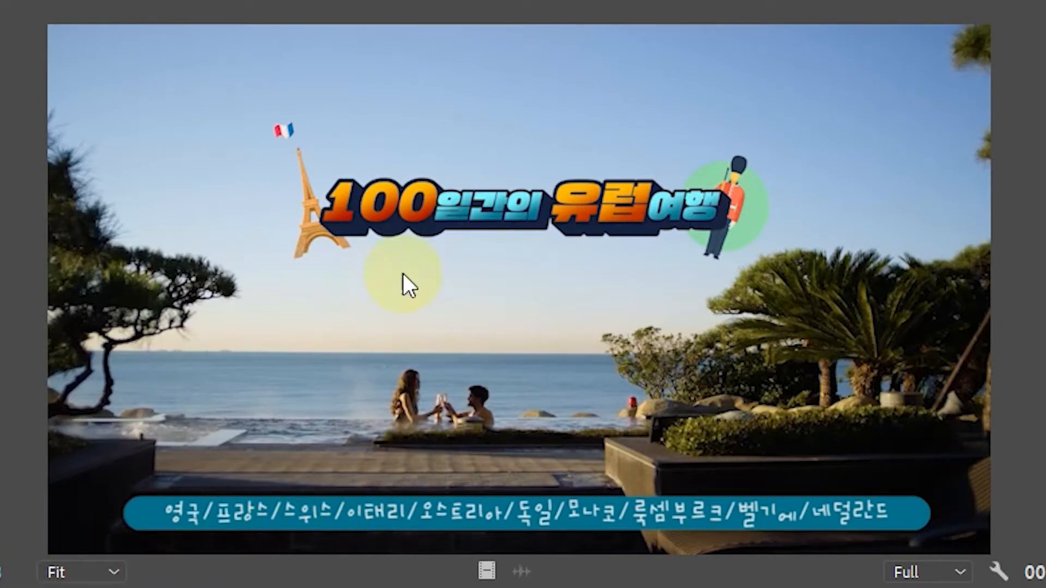
{"action": "key", "text": "space"}
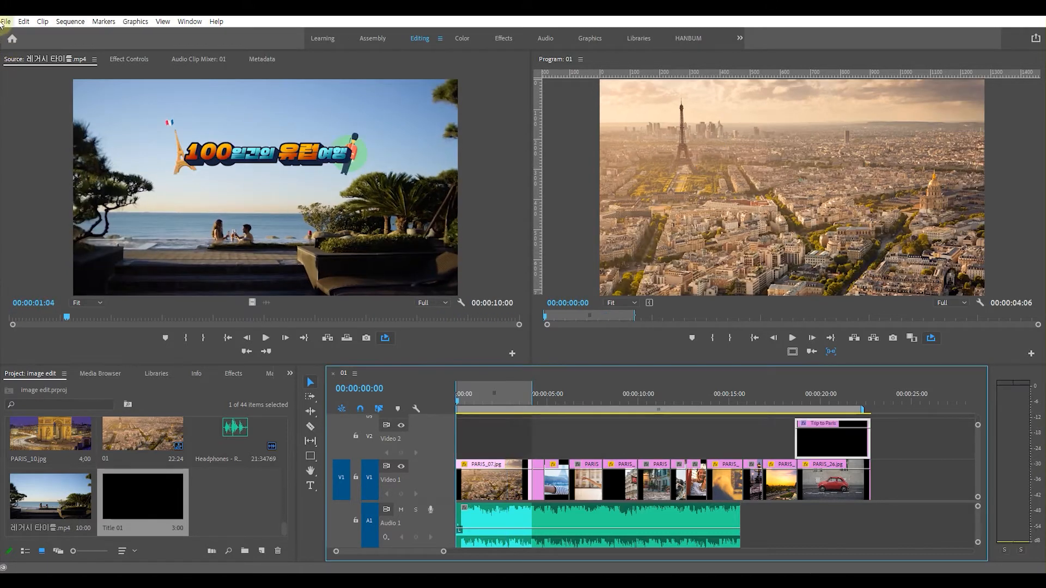
- Create a new legacy title named "opening title" with the 1280 x 720, 30 fps video settings
{"action": "left_click", "coordinate": [6, 21]}
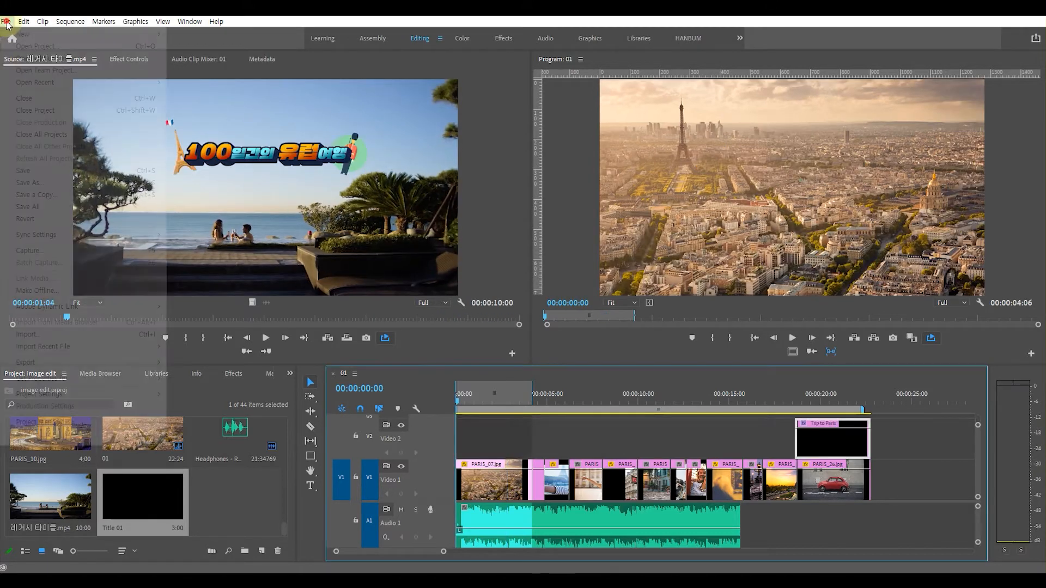
{"action": "mouse_move", "coordinate": [22, 34]}
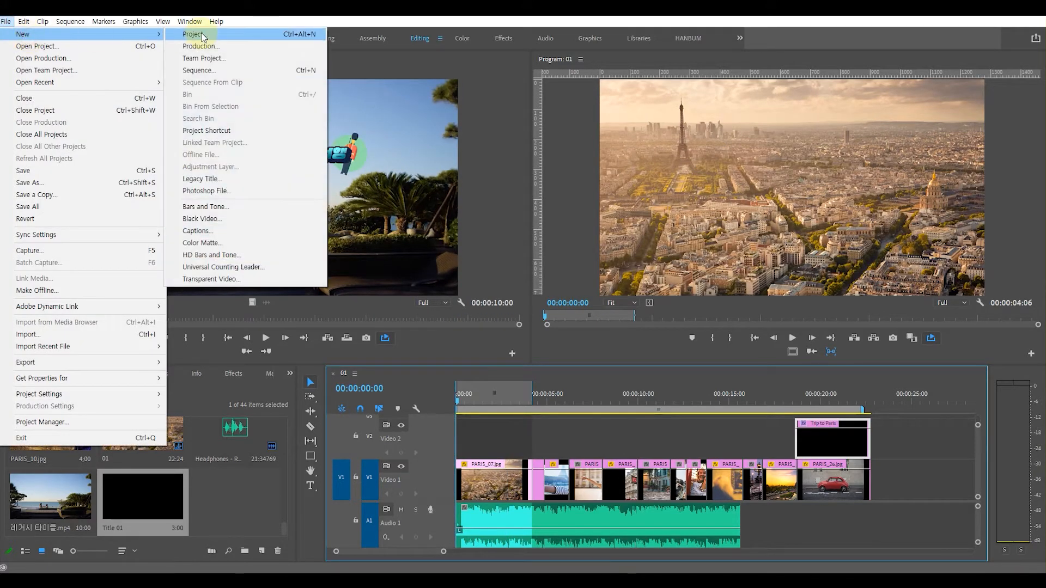
{"action": "left_click", "coordinate": [213, 179]}
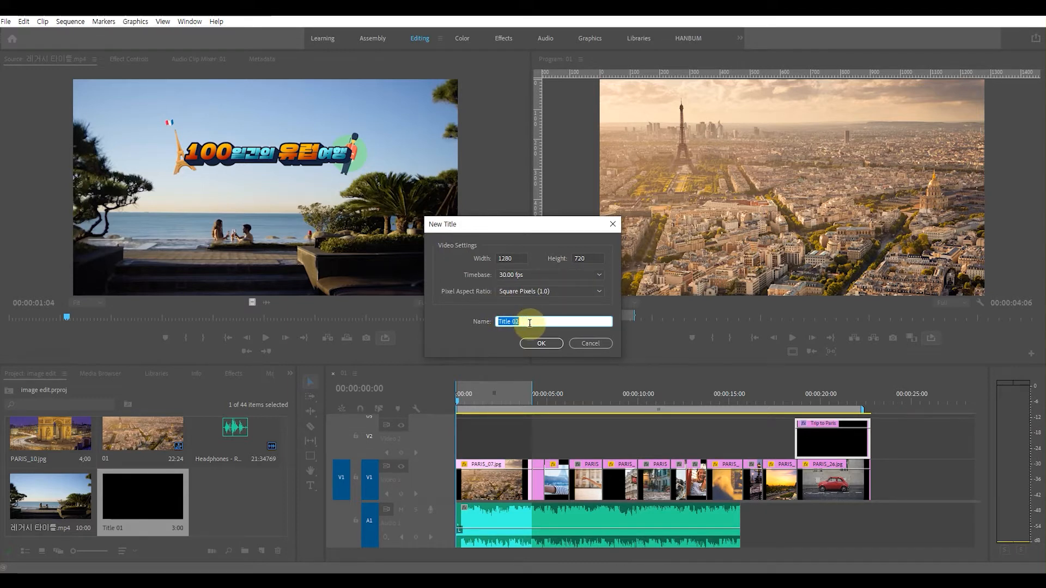
{"action": "type", "text": "titl"}
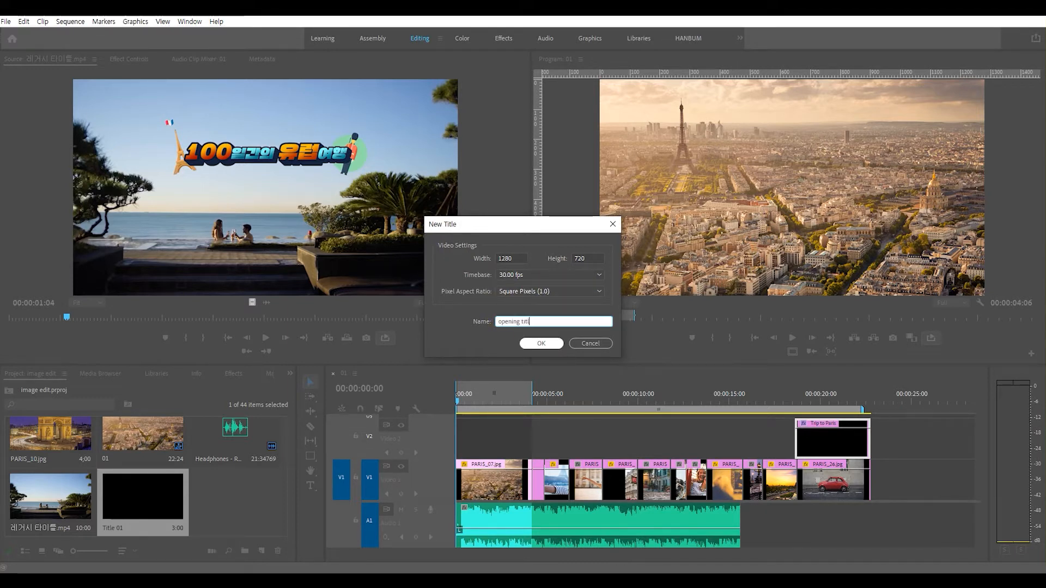
{"action": "type", "text": "e"}
{"action": "left_click", "coordinate": [540, 344]}
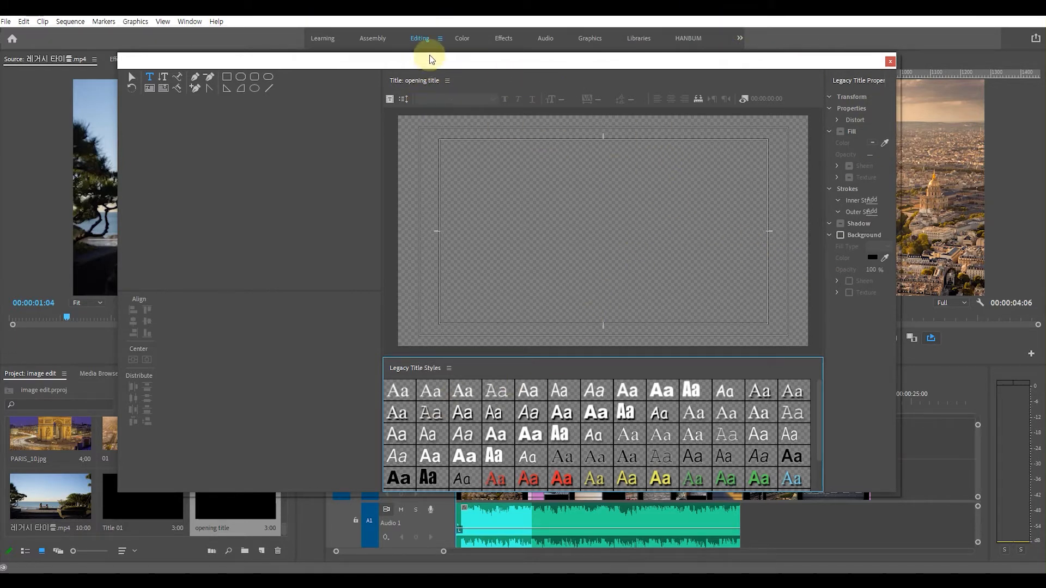
- Narrow the tools area of the title window and show the background video behind the title canvas
{"action": "left_click_drag", "start_coordinate": [428, 65], "coordinate": [419, 64]}
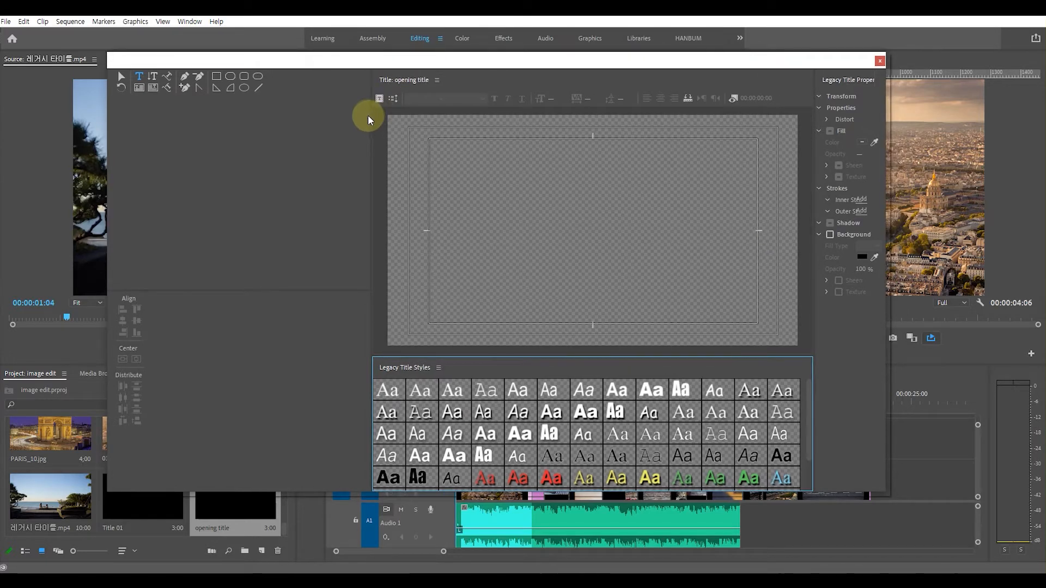
{"action": "left_click_drag", "start_coordinate": [371, 111], "coordinate": [150, 108]}
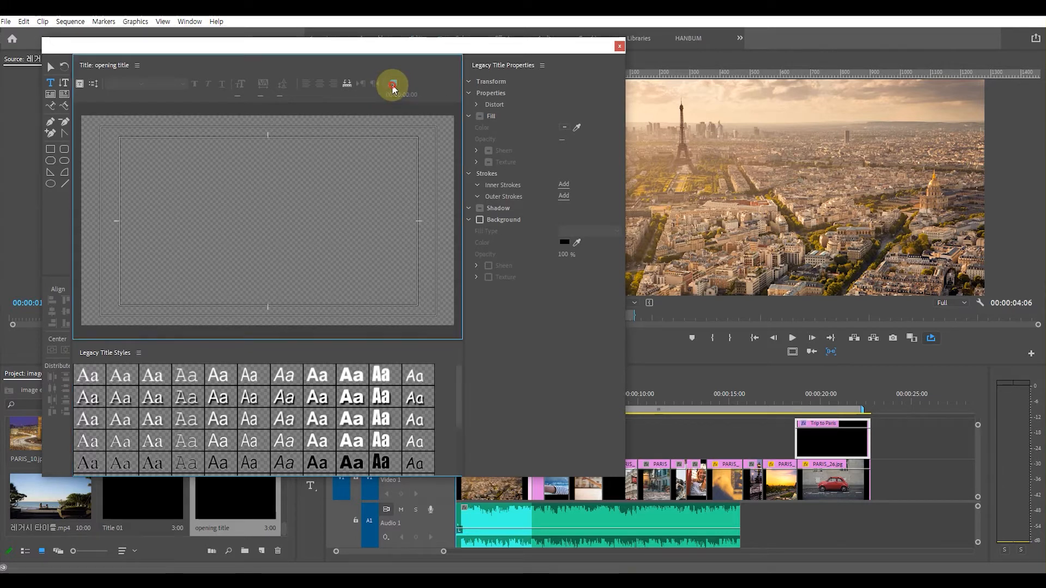
{"action": "left_click", "coordinate": [393, 85]}
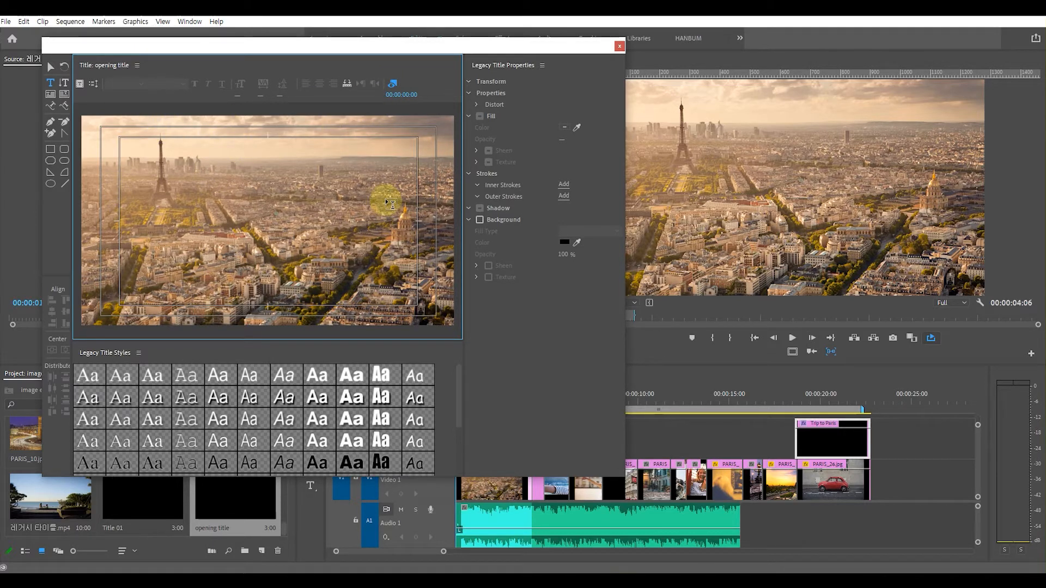
{"action": "left_click", "coordinate": [393, 84]}
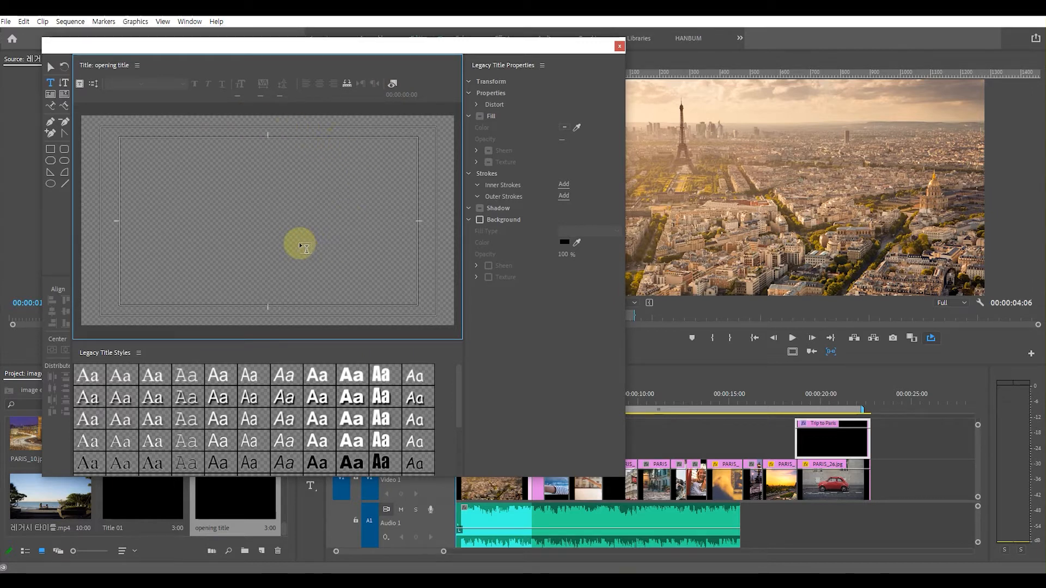
{"action": "left_click", "coordinate": [393, 86]}
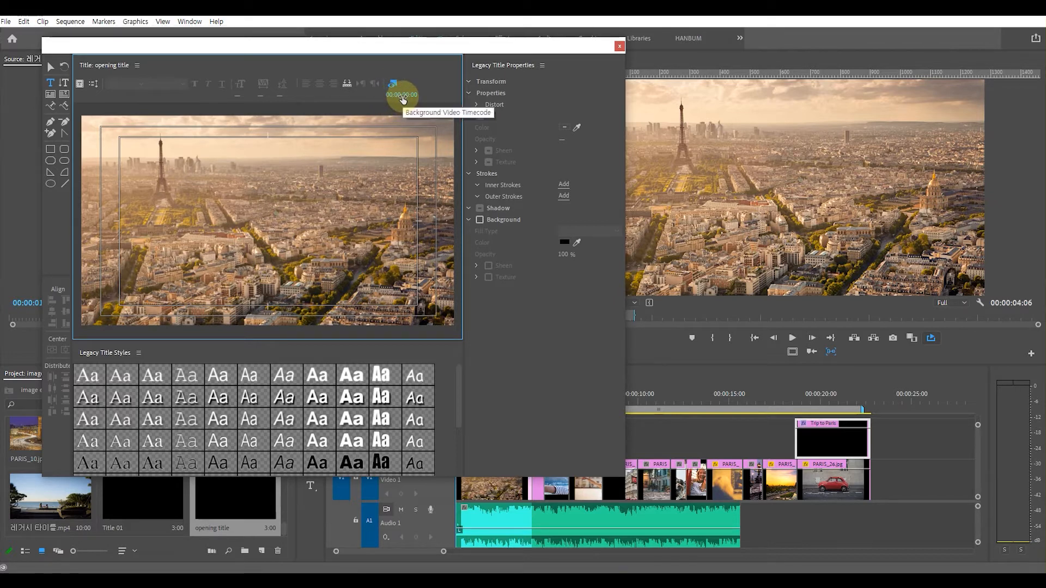
- Scrub the title's background video timecode to 00:00:04:18 and return to the start of the sequence
{"action": "mouse_move", "coordinate": [401, 94]}
{"action": "left_mouse_down"}
{"action": "mouse_move", "coordinate": [420, 95]}
{"action": "mouse_move", "coordinate": [402, 99]}
{"action": "left_mouse_up"}
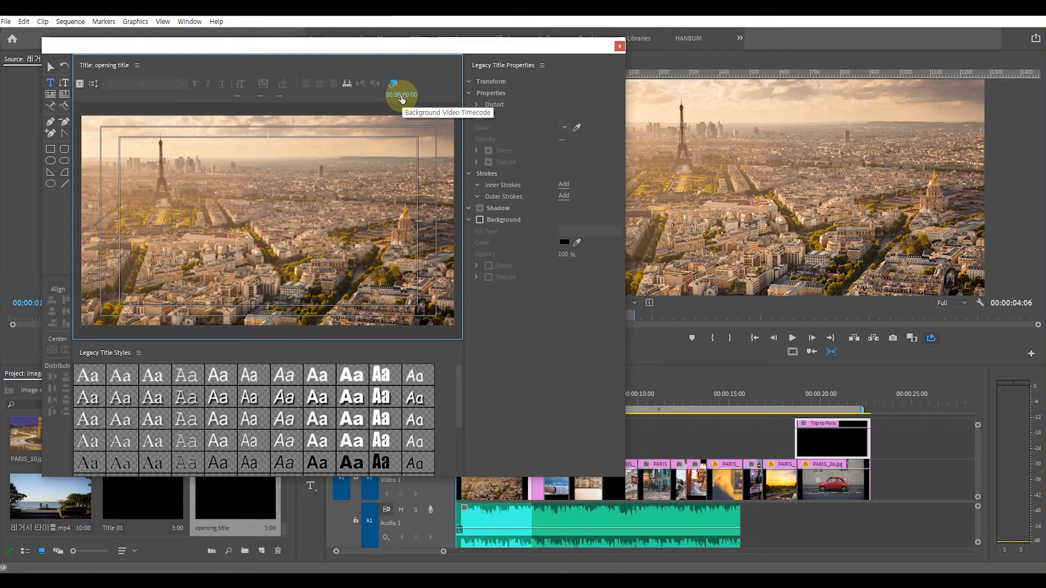
{"action": "left_click_drag", "start_coordinate": [397, 94], "coordinate": [436, 95]}
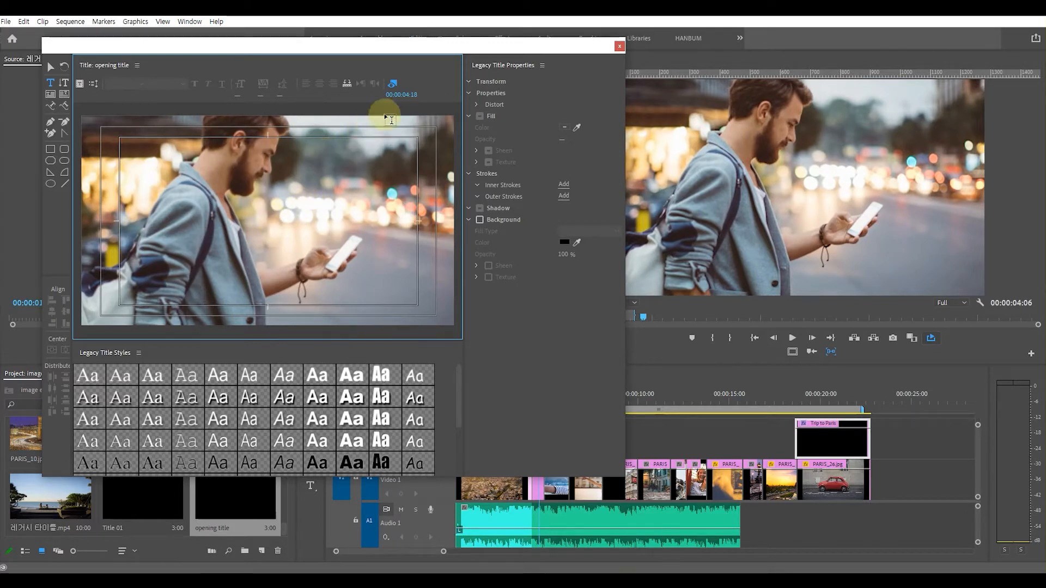
{"action": "key", "text": "Home"}
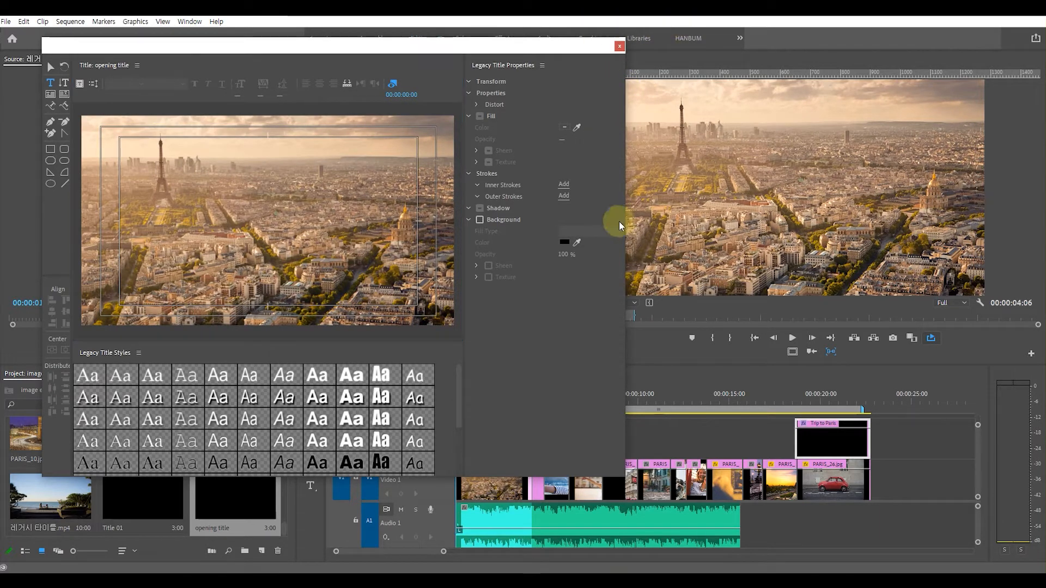
- Shorten the title window to uncover the timeline, and scrub the playhead to 00:00:10:28 and back to the start
{"action": "left_click_drag", "start_coordinate": [491, 55], "coordinate": [460, 44]}
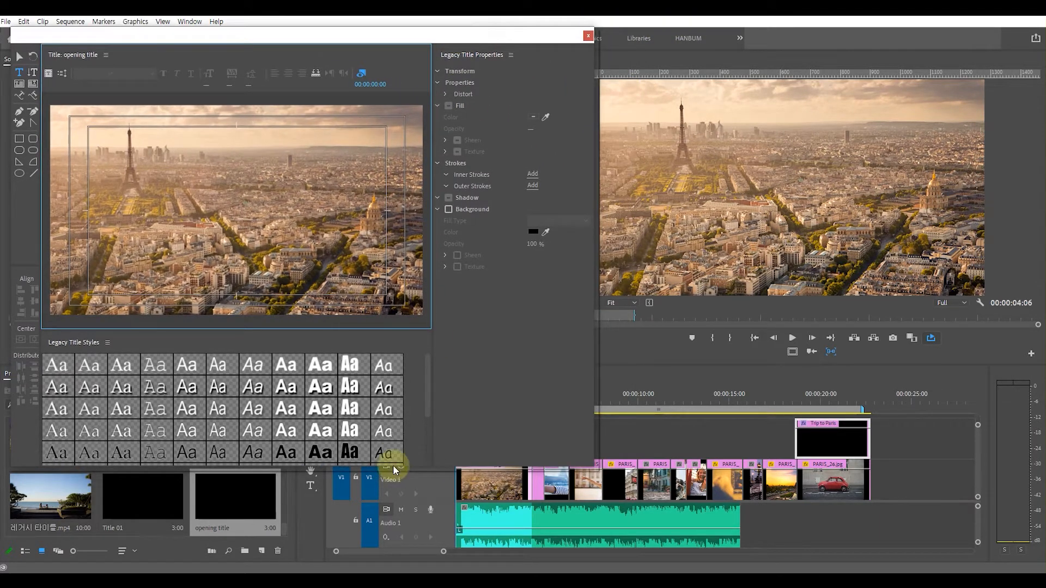
{"action": "left_click", "coordinate": [663, 380]}
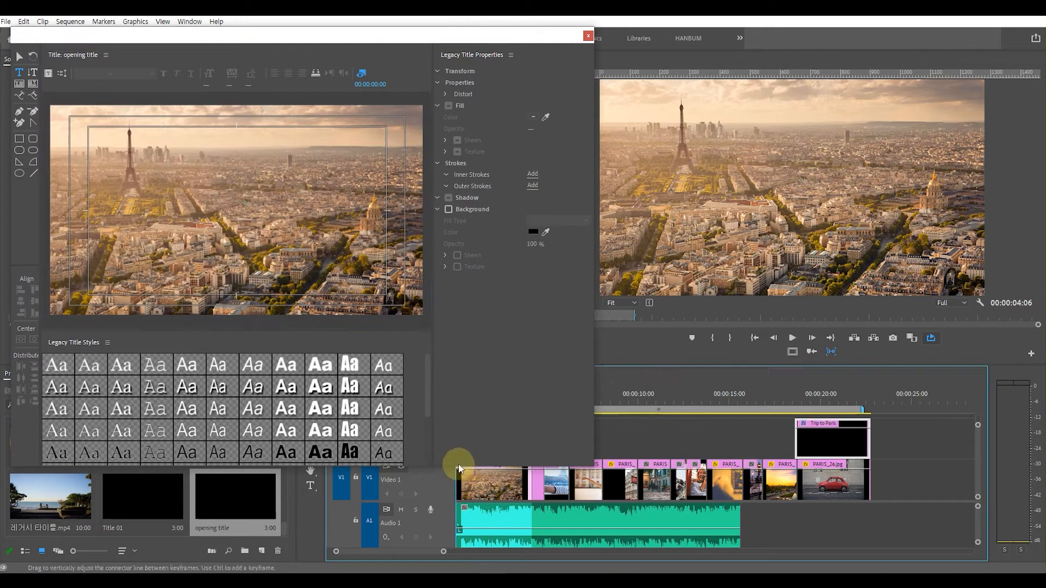
{"action": "left_click_drag", "start_coordinate": [478, 468], "coordinate": [499, 306]}
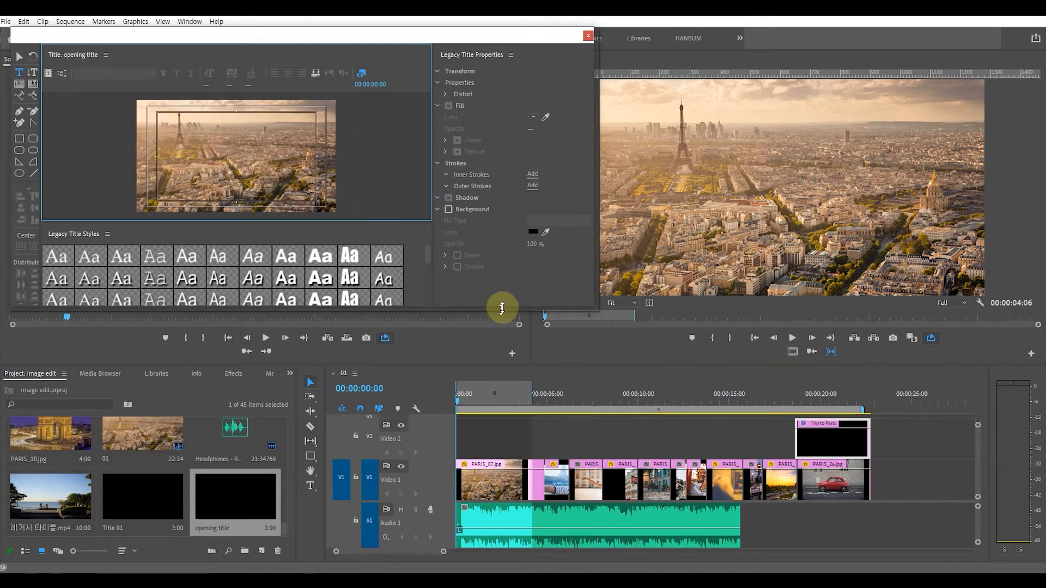
{"action": "left_click_drag", "start_coordinate": [457, 406], "coordinate": [655, 421]}
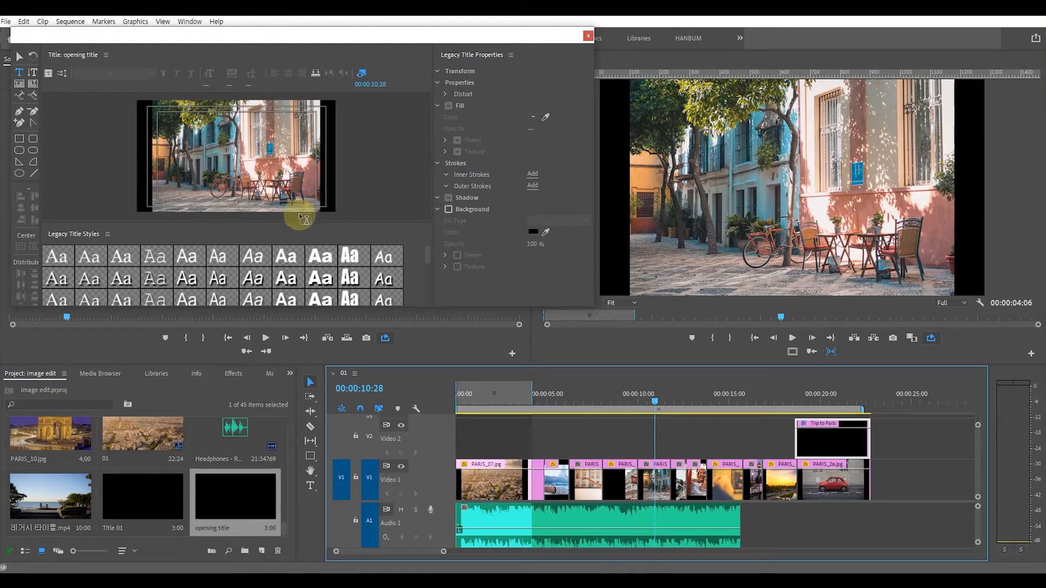
{"action": "left_click_drag", "start_coordinate": [658, 393], "coordinate": [442, 408]}
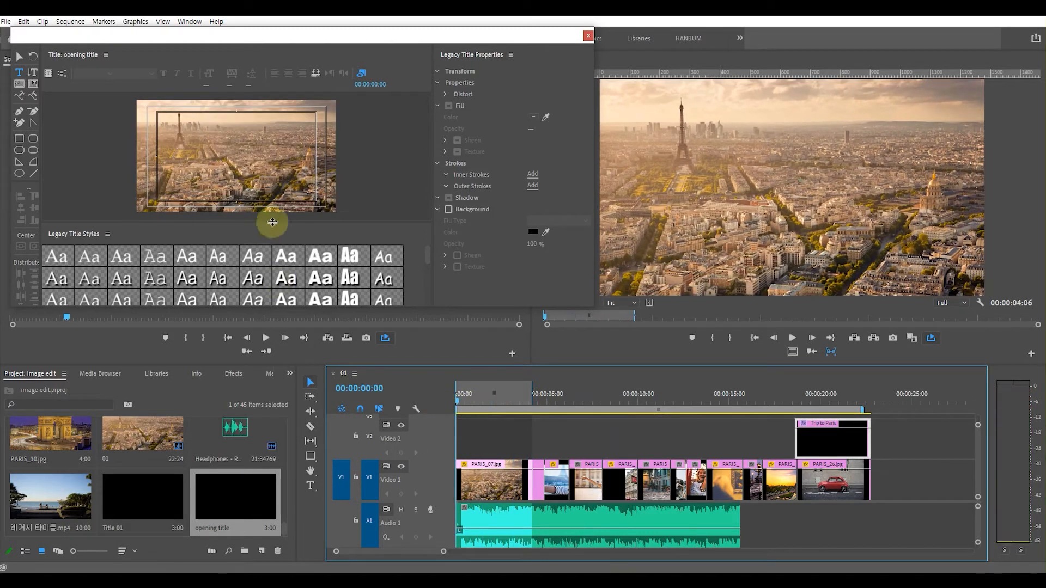
- Make the title window taller again and move it away from the screen edge
{"action": "left_click_drag", "start_coordinate": [515, 309], "coordinate": [519, 431]}
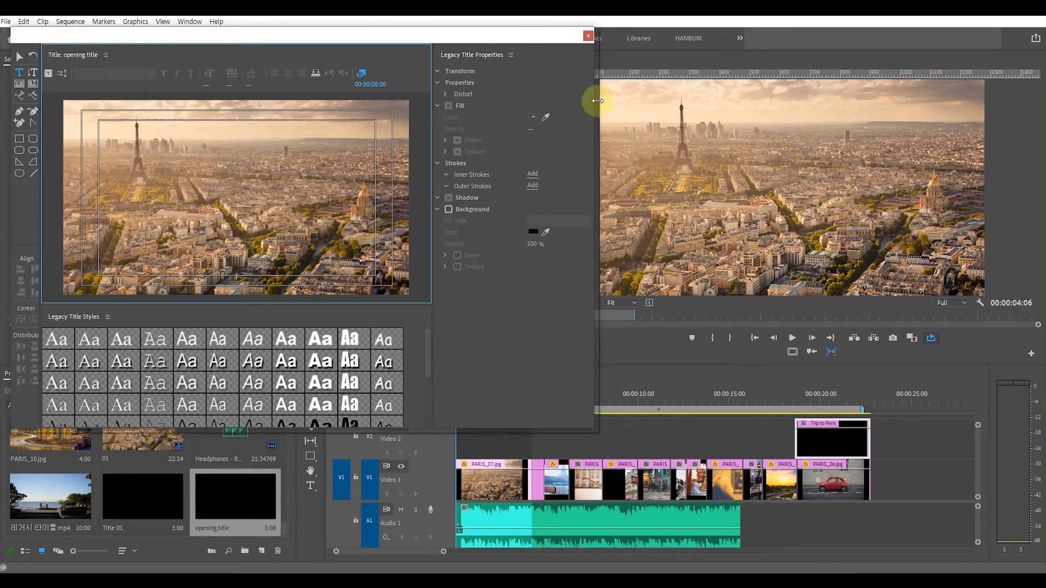
{"action": "left_click_drag", "start_coordinate": [432, 33], "coordinate": [468, 46]}
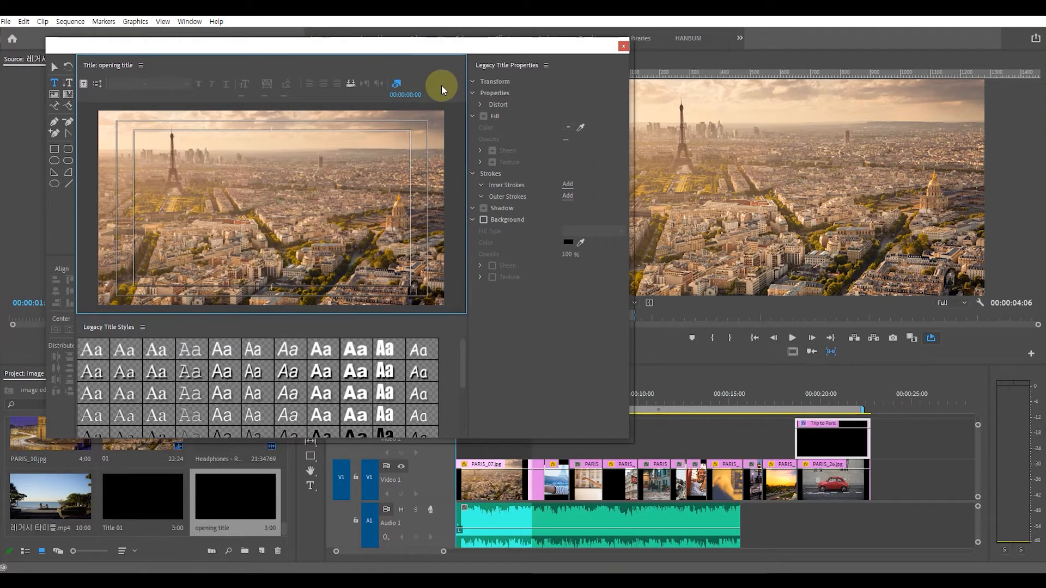
- Add the horizontal text "100일간의 유럽여행" to the title and move it to about X 619.5, Y 324.6
{"action": "left_click", "coordinate": [55, 85]}
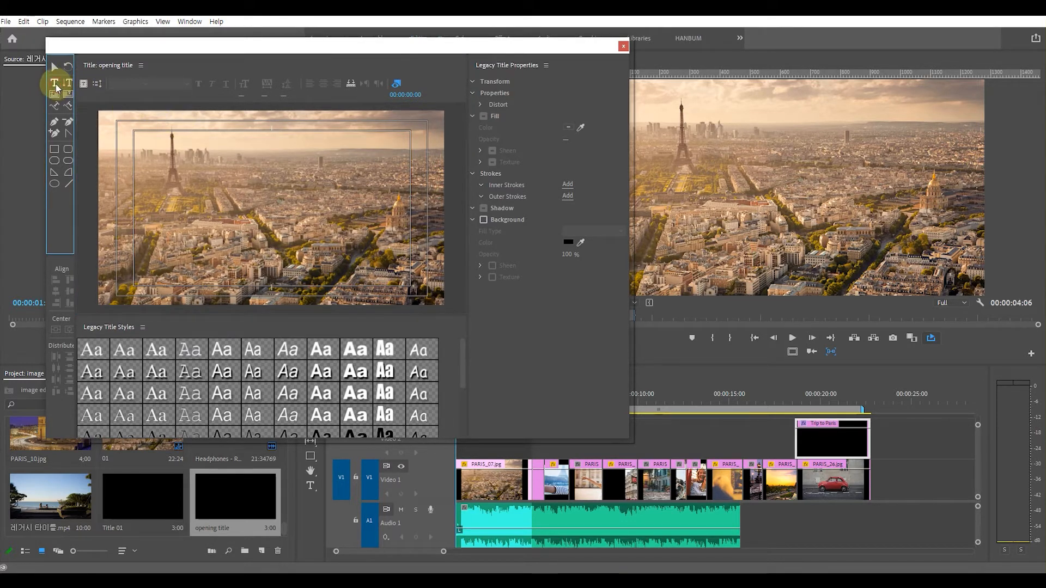
{"action": "left_click", "coordinate": [180, 200]}
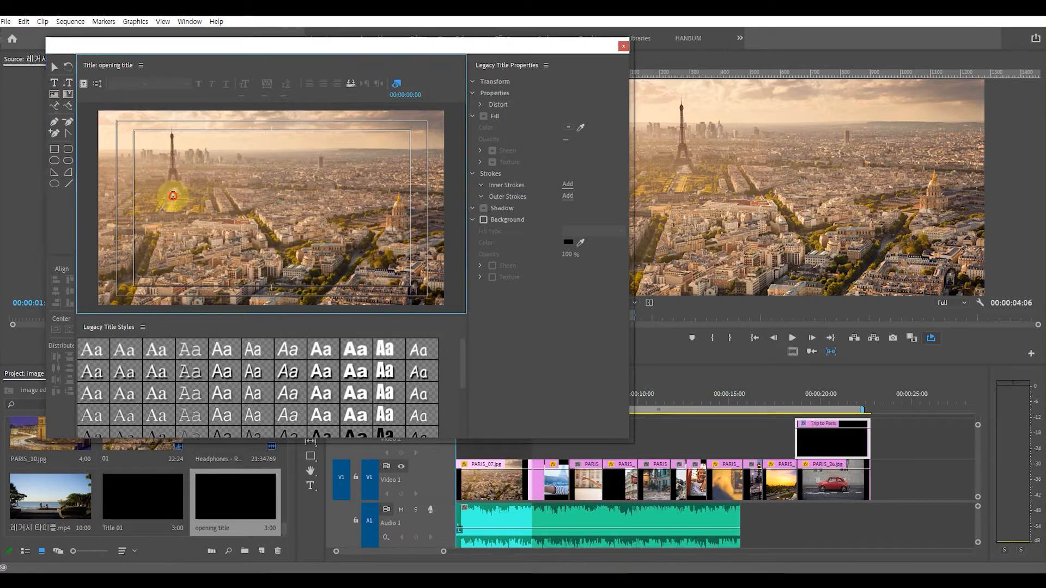
{"action": "left_click", "coordinate": [299, 222]}
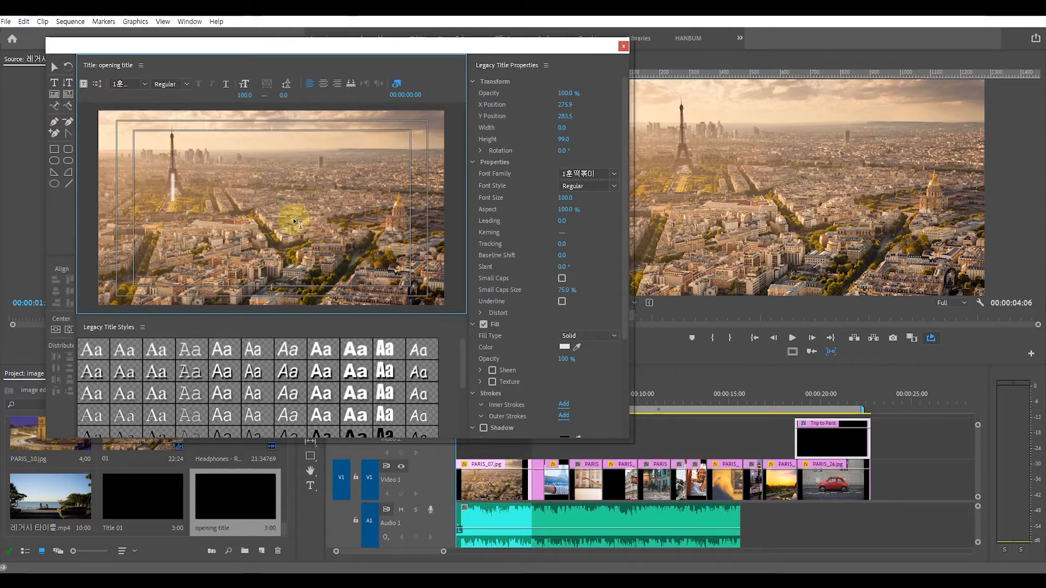
{"action": "type", "text": "100"}
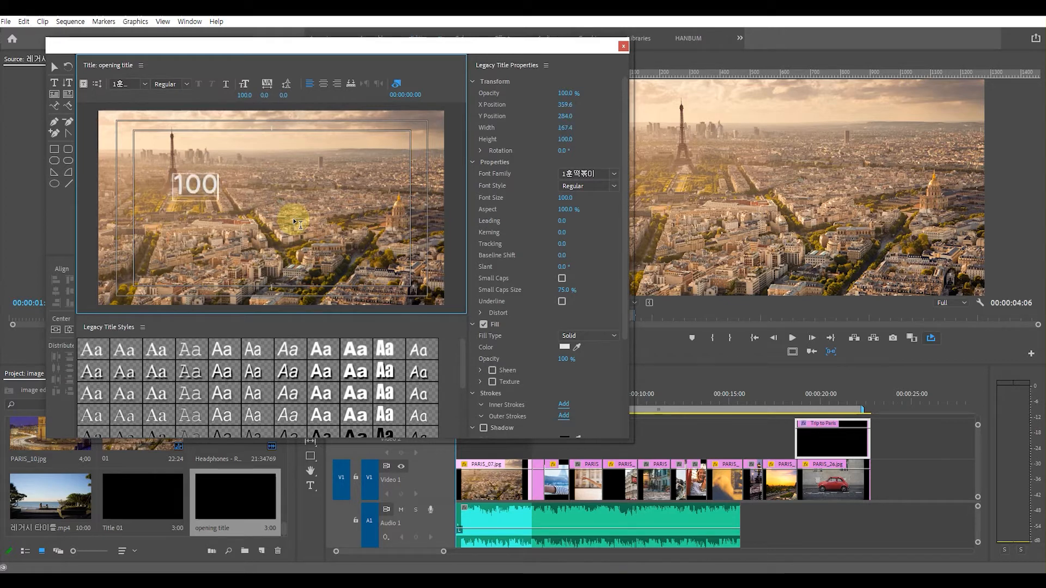
{"action": "type", "text": "일간의"}
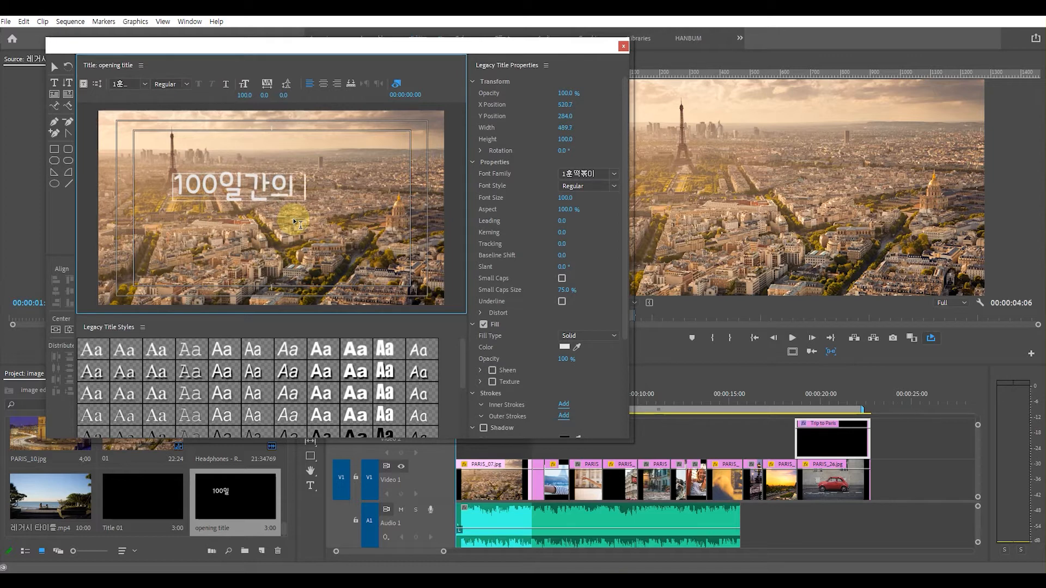
{"action": "type", "text": " 유럽여"}
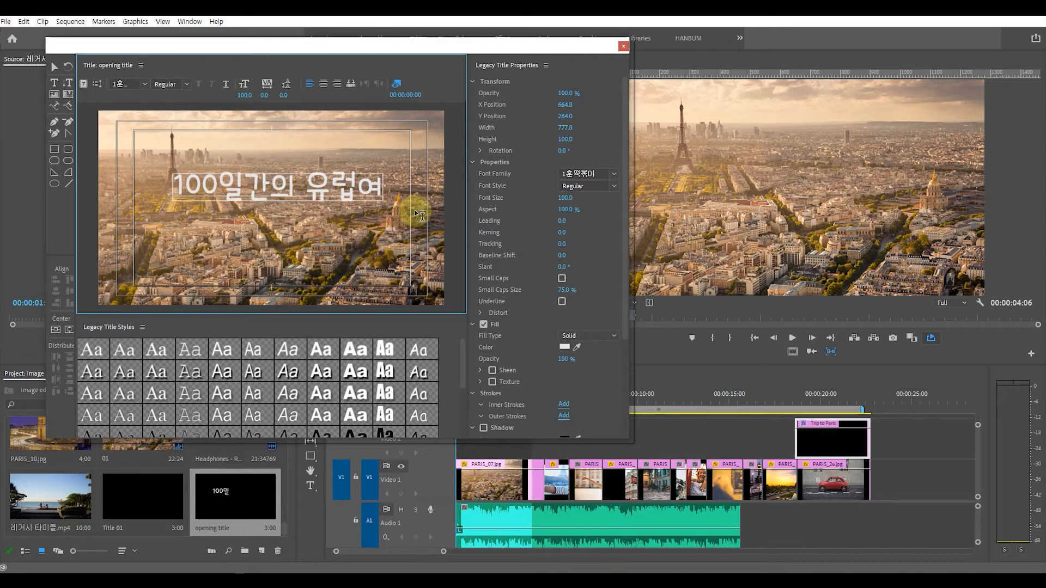
{"action": "type", "text": "행"}
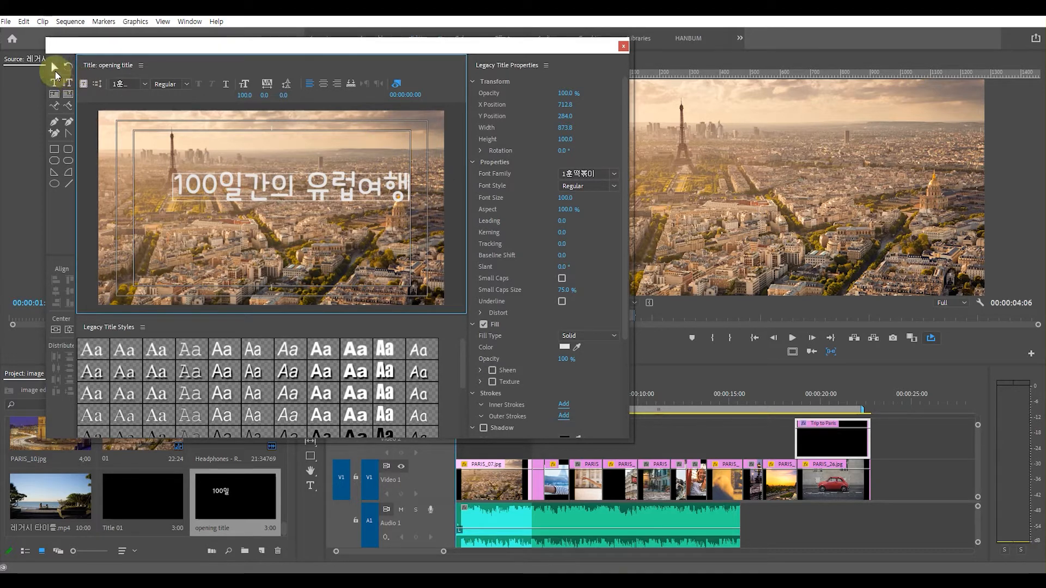
{"action": "left_click", "coordinate": [54, 69]}
{"action": "left_click_drag", "start_coordinate": [264, 181], "coordinate": [247, 195]}
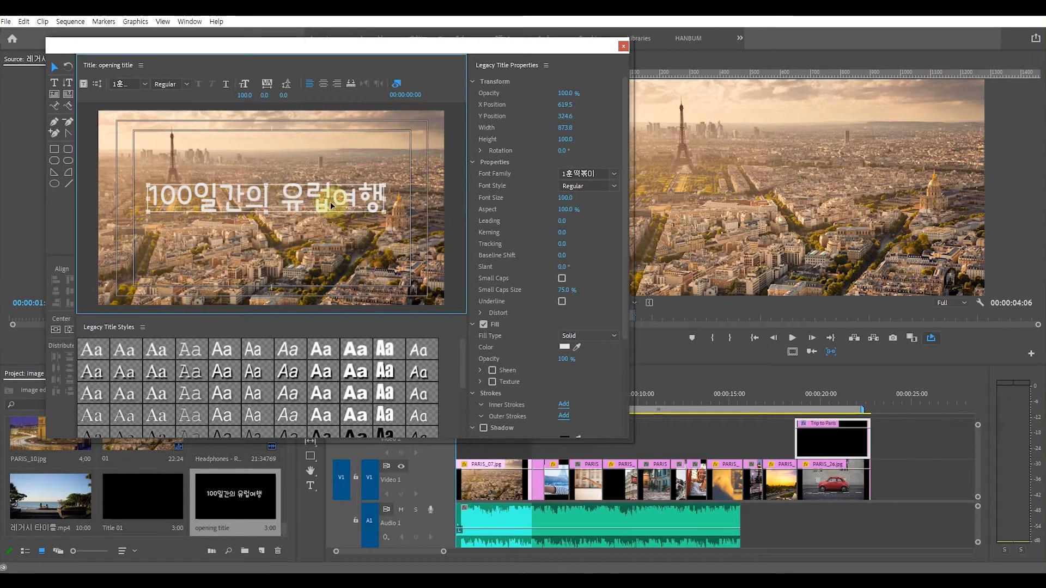
- Set the title text's font family to Adobe Caslon Pro
{"action": "left_click", "coordinate": [614, 175]}
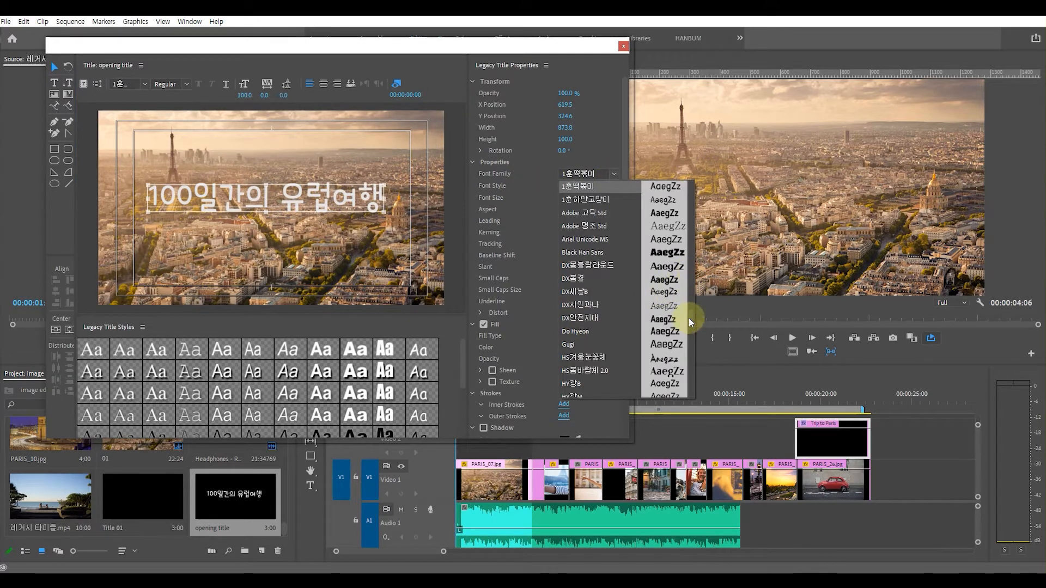
{"action": "left_click_drag", "start_coordinate": [695, 317], "coordinate": [684, 182]}
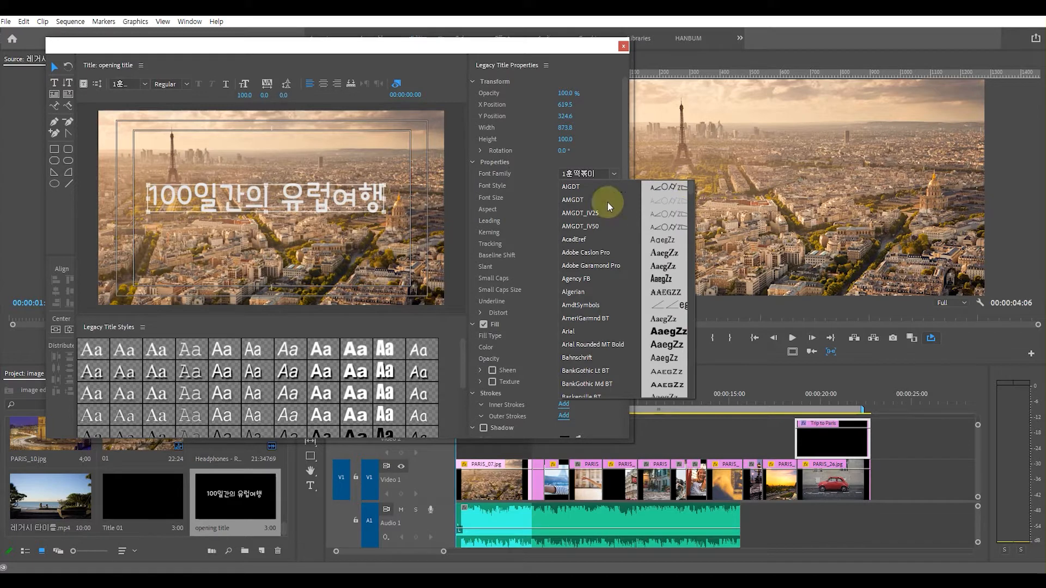
{"action": "left_click", "coordinate": [591, 254]}
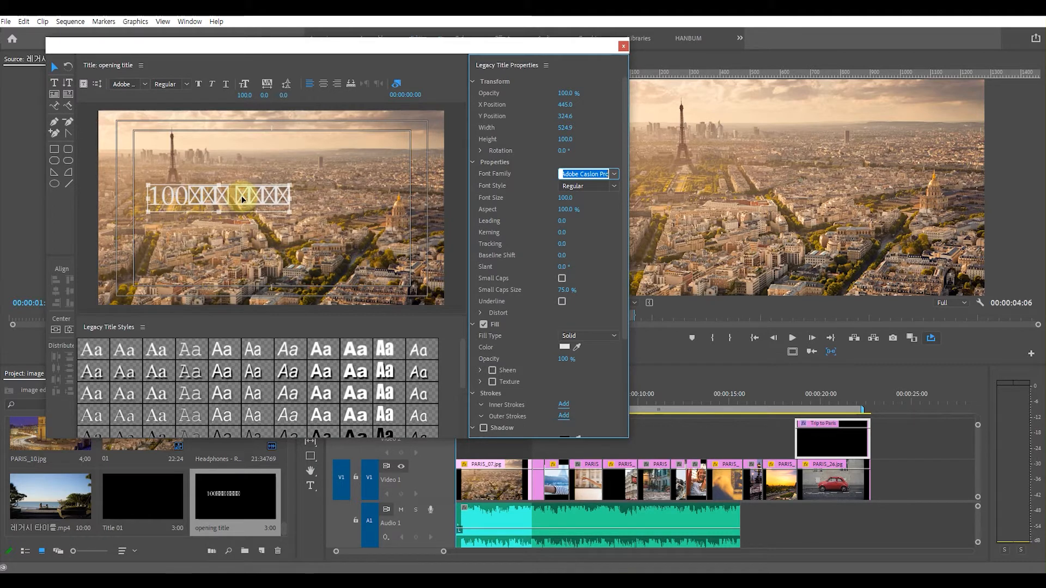
- Set the title text's font family to Sandoll 미생
{"action": "left_click", "coordinate": [613, 173]}
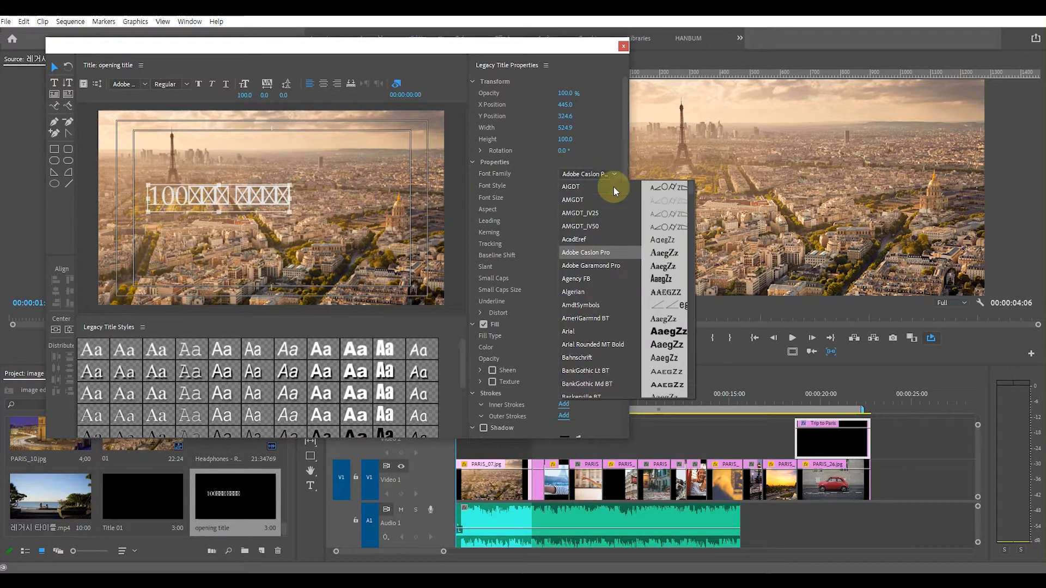
{"action": "scroll", "coordinate": [606, 284], "scroll_direction": "down", "scroll_amount": 3}
{"action": "scroll", "coordinate": [654, 305], "scroll_direction": "down", "scroll_amount": 3}
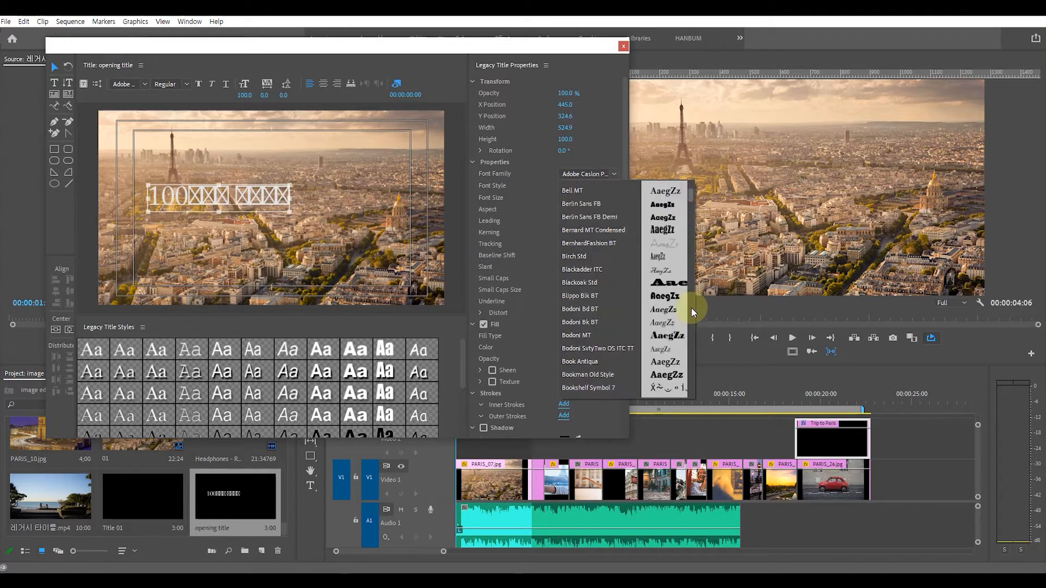
{"action": "scroll", "coordinate": [694, 223], "scroll_direction": "down", "scroll_amount": 15}
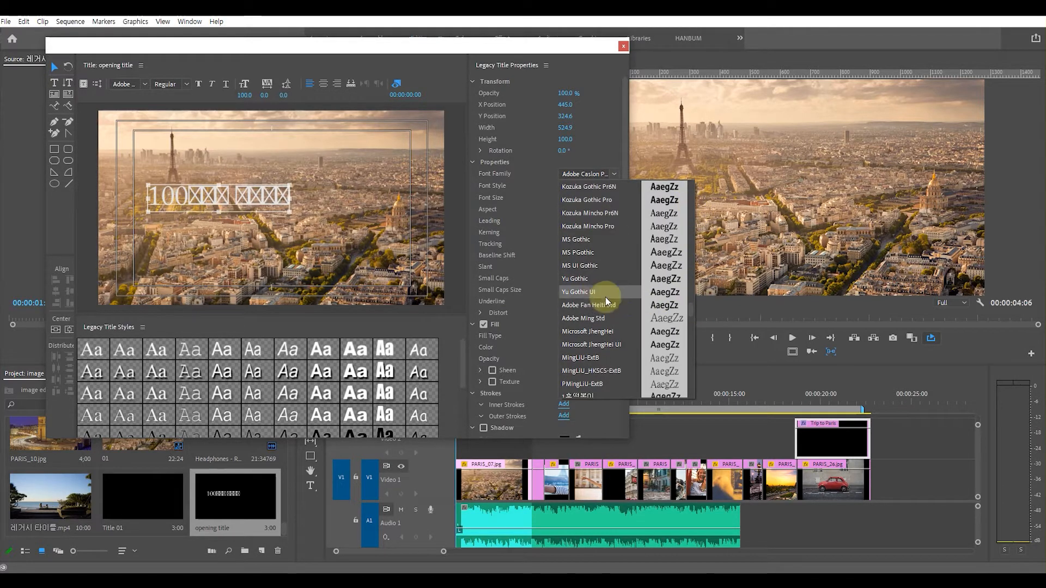
{"action": "left_click_drag", "start_coordinate": [694, 305], "coordinate": [648, 334]}
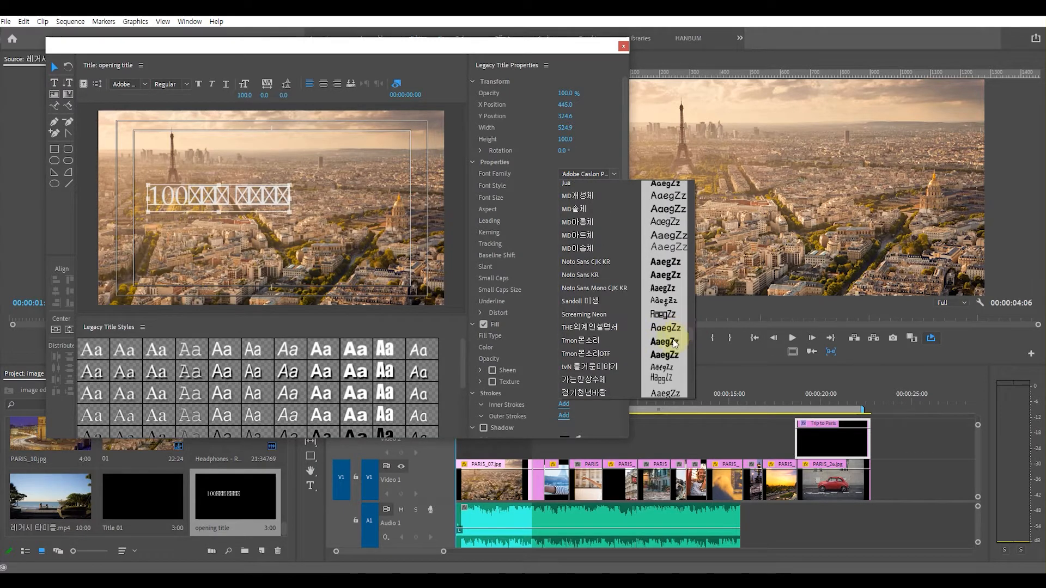
{"action": "left_click", "coordinate": [619, 307]}
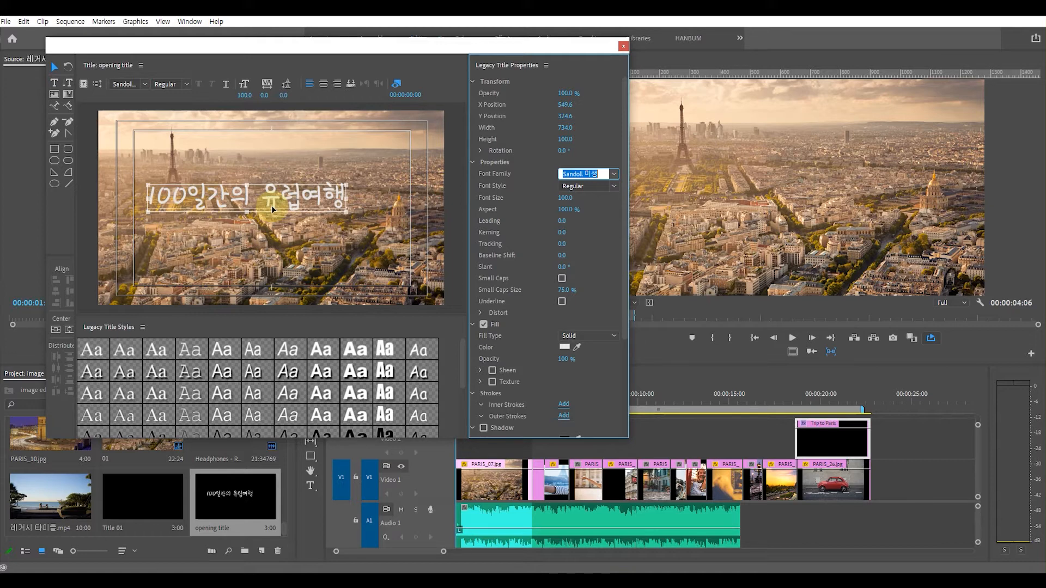
- Move the title window so the reference title in the Source monitor is uncovered, and set the text's font family to Tmon몬소리
{"action": "left_click", "coordinate": [615, 174]}
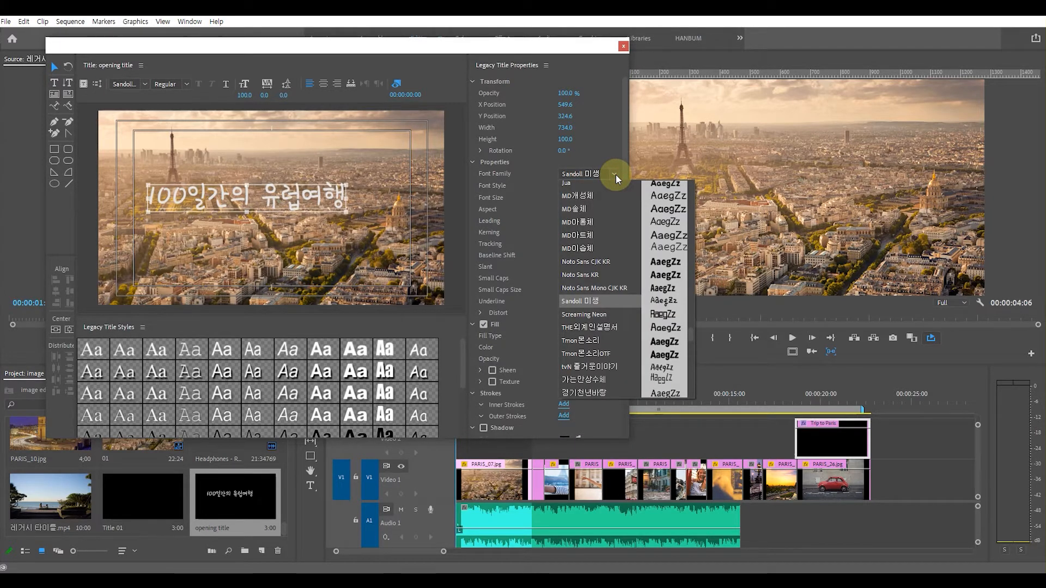
{"action": "left_click", "coordinate": [466, 43]}
{"action": "left_click_drag", "start_coordinate": [457, 47], "coordinate": [826, 76]}
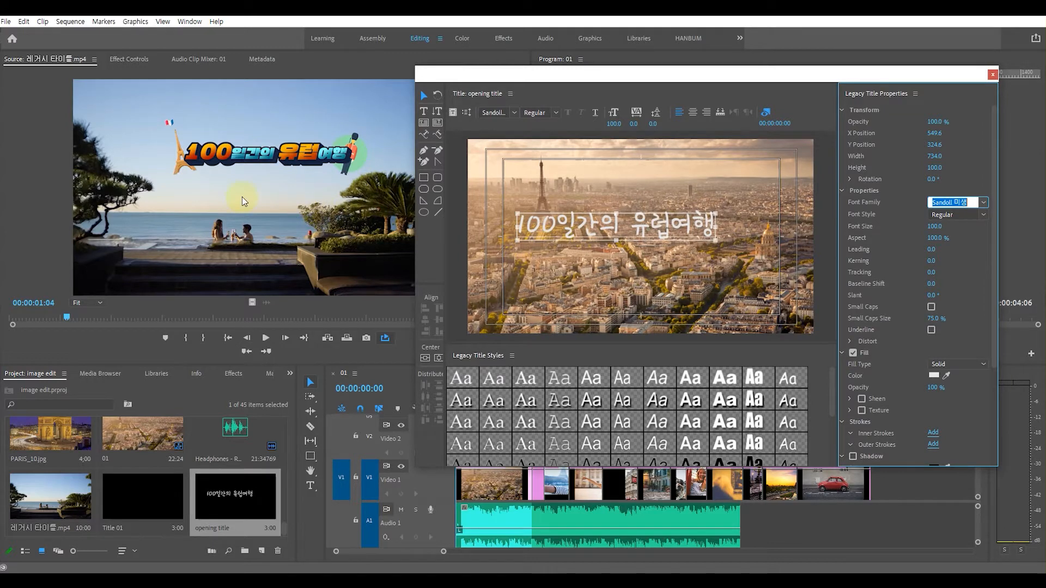
{"action": "left_click", "coordinate": [983, 202]}
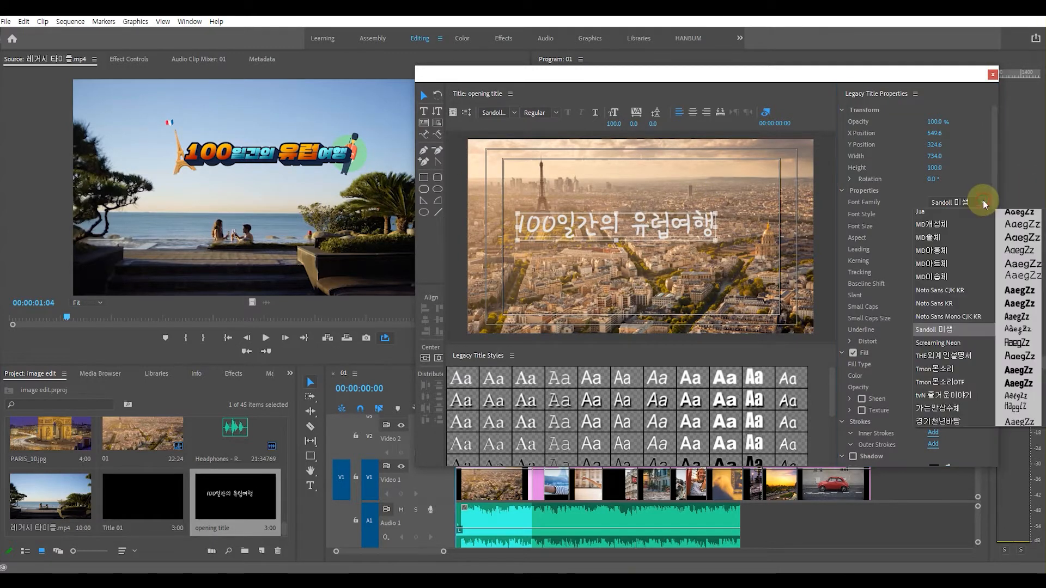
{"action": "left_click", "coordinate": [962, 372]}
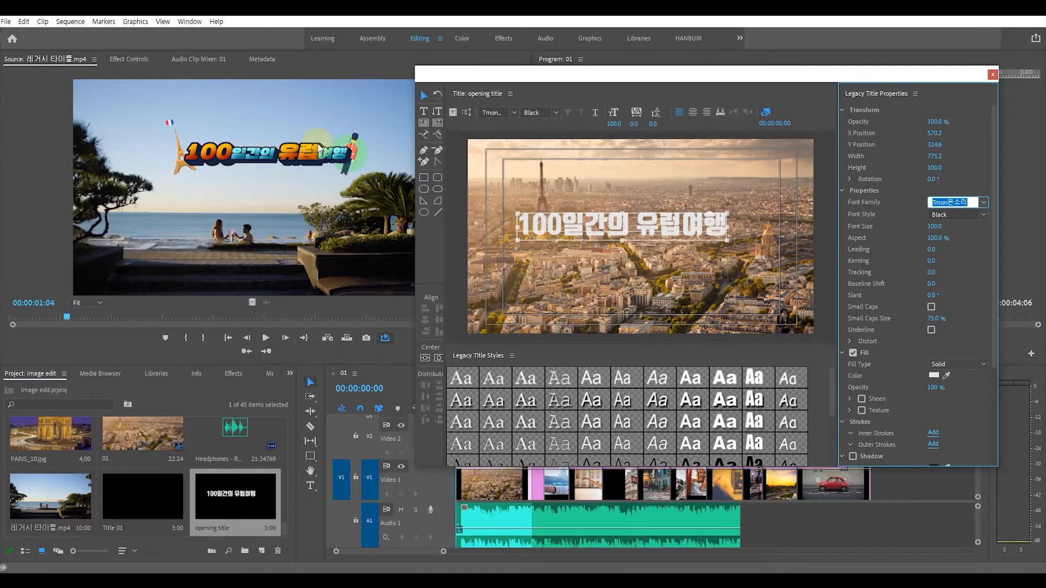
- Move the title text to about X 637.1, Y 328.6 and underline it
{"action": "left_click", "coordinate": [652, 228]}
{"action": "left_click_drag", "start_coordinate": [658, 231], "coordinate": [670, 232]}
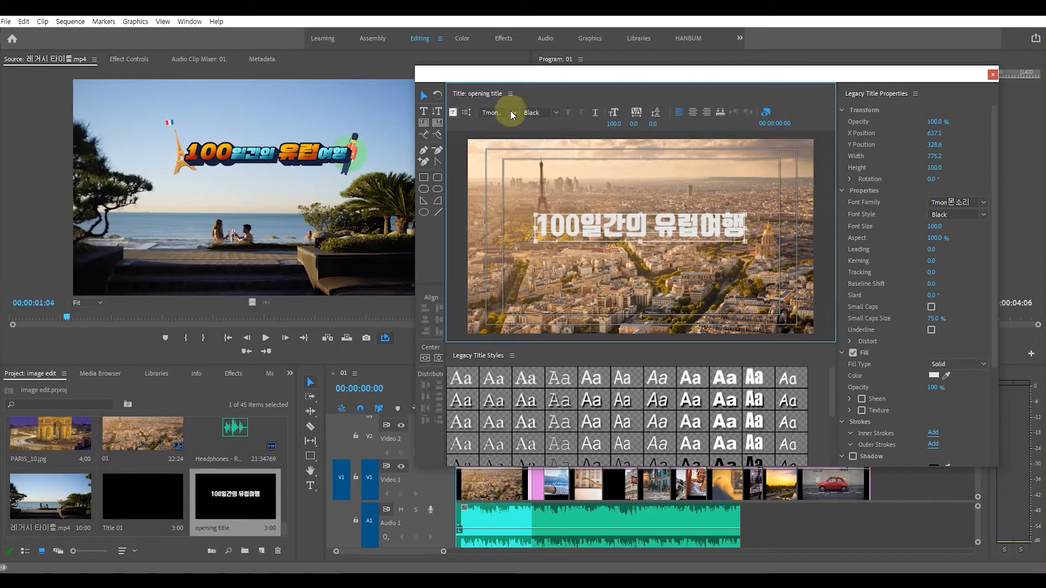
{"action": "left_click", "coordinate": [597, 112]}
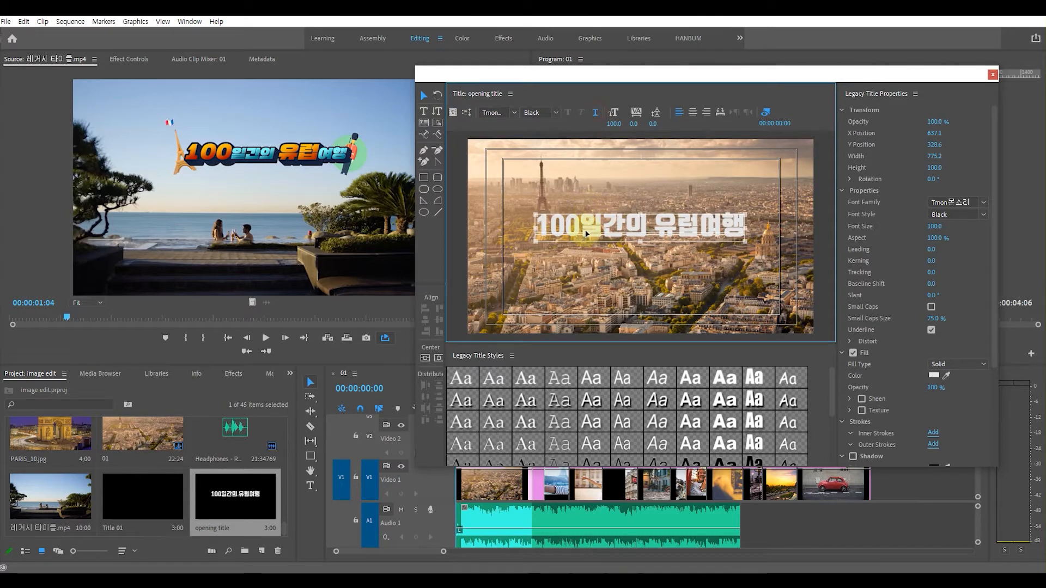
- Set the font size of the characters "일간의" in the title to 70
{"action": "left_click", "coordinate": [424, 113]}
{"action": "left_click", "coordinate": [622, 230]}
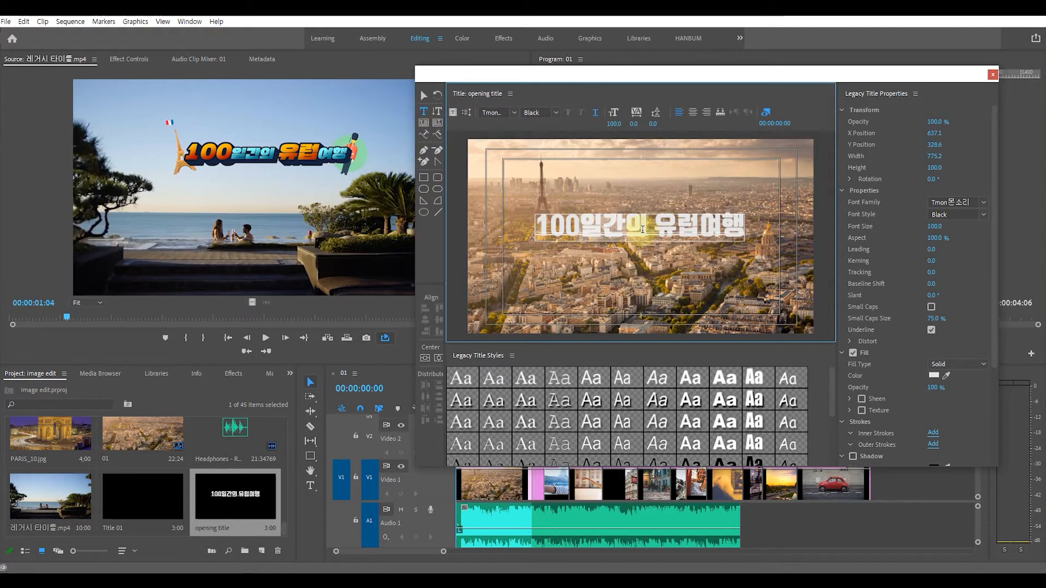
{"action": "left_click", "coordinate": [933, 227]}
{"action": "left_click", "coordinate": [939, 223]}
{"action": "type", "text": "70"}
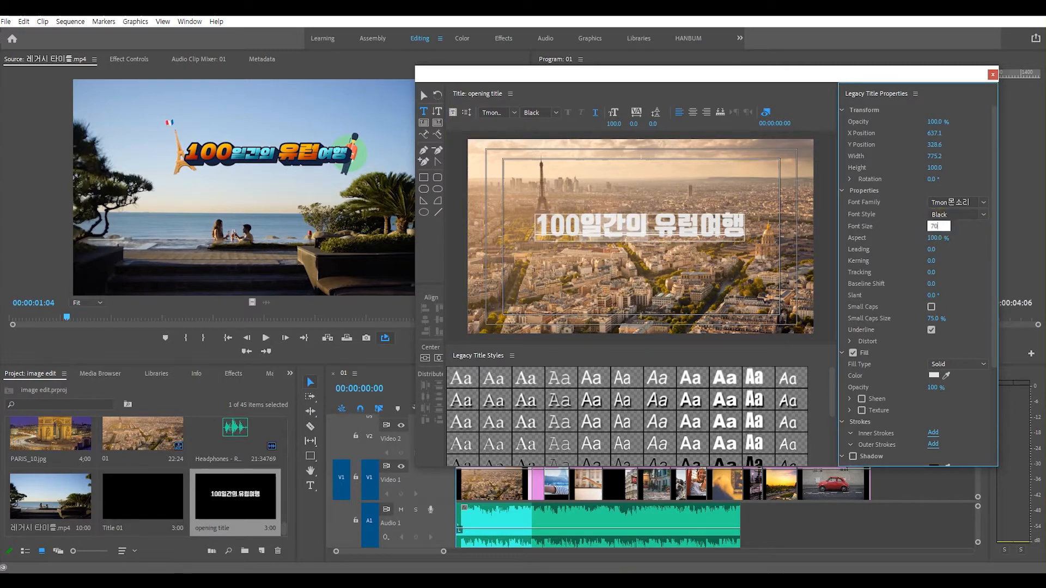
{"action": "key", "text": "Return"}
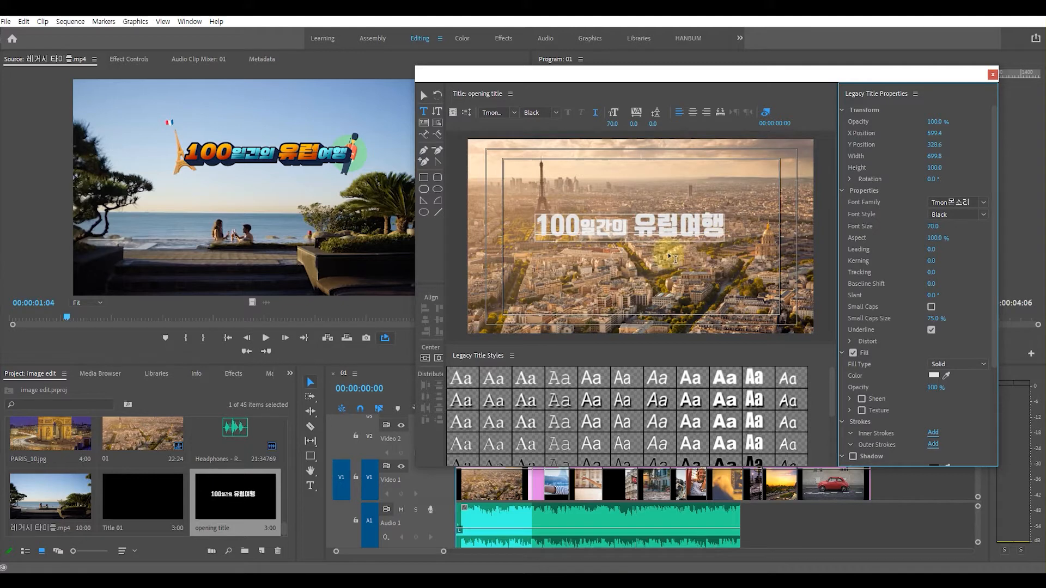
- Set the font size of the characters "여행" in the title to 80
{"action": "left_click_drag", "start_coordinate": [684, 229], "coordinate": [718, 228]}
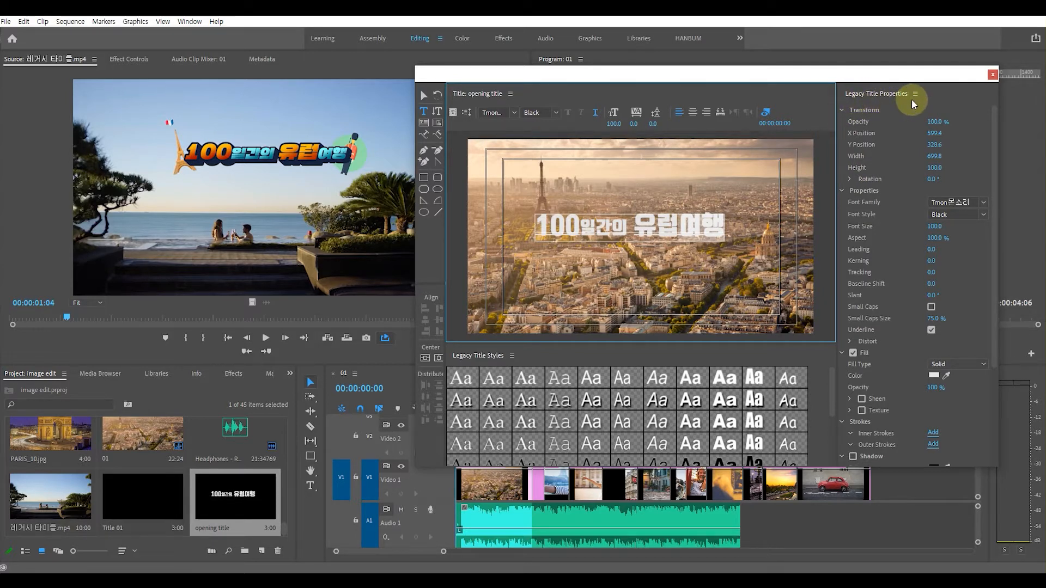
{"action": "mouse_move", "coordinate": [839, 85]}
{"action": "left_mouse_down"}
{"action": "mouse_move", "coordinate": [966, 378]}
{"action": "mouse_move", "coordinate": [972, 452]}
{"action": "mouse_move", "coordinate": [993, 462]}
{"action": "left_mouse_up"}
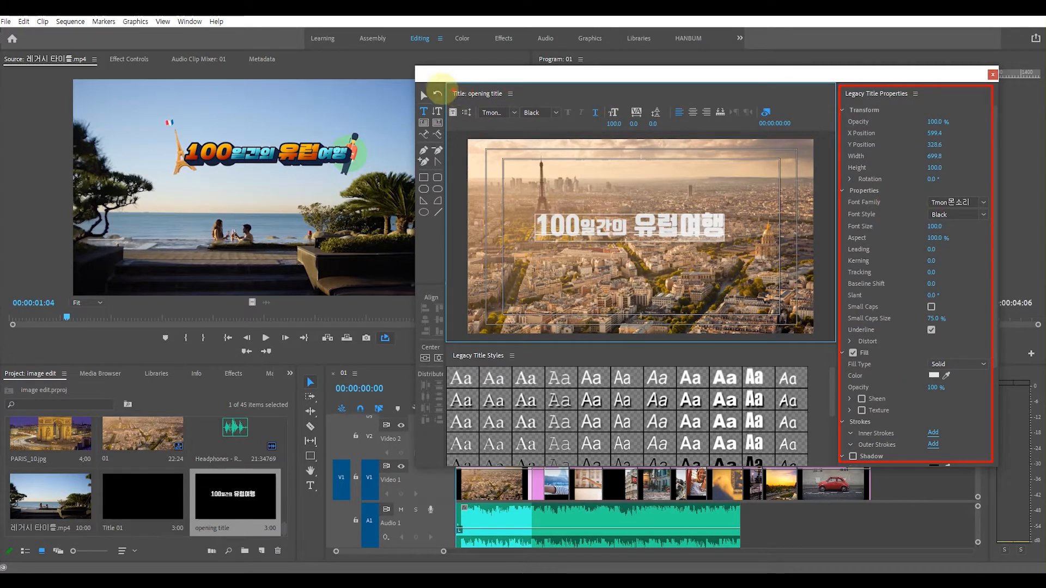
{"action": "mouse_move", "coordinate": [450, 86]}
{"action": "left_mouse_down"}
{"action": "mouse_move", "coordinate": [731, 135]}
{"action": "mouse_move", "coordinate": [825, 136]}
{"action": "mouse_move", "coordinate": [726, 132]}
{"action": "mouse_move", "coordinate": [755, 133]}
{"action": "left_mouse_up"}
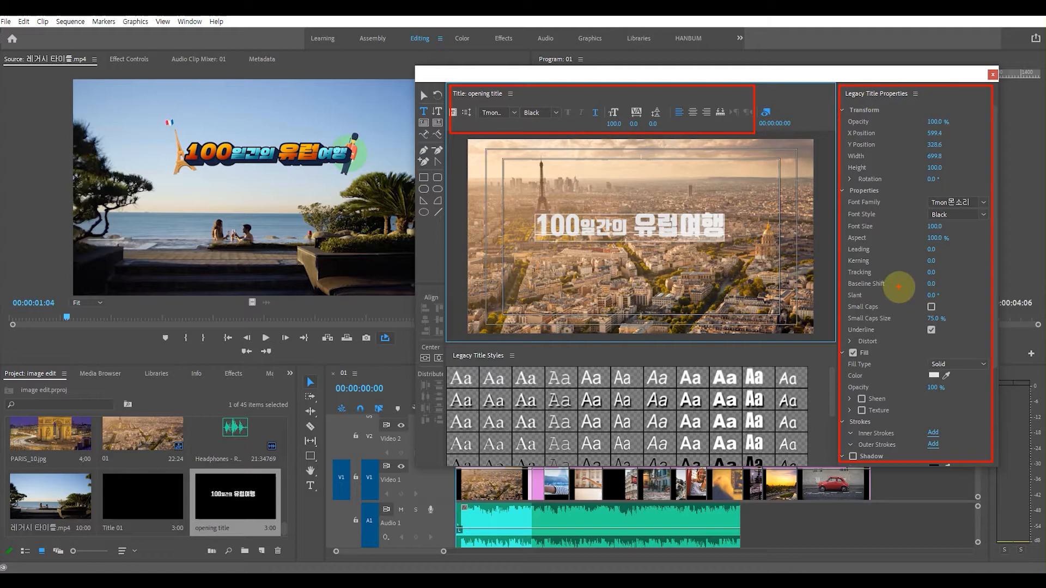
{"action": "left_click", "coordinate": [936, 226]}
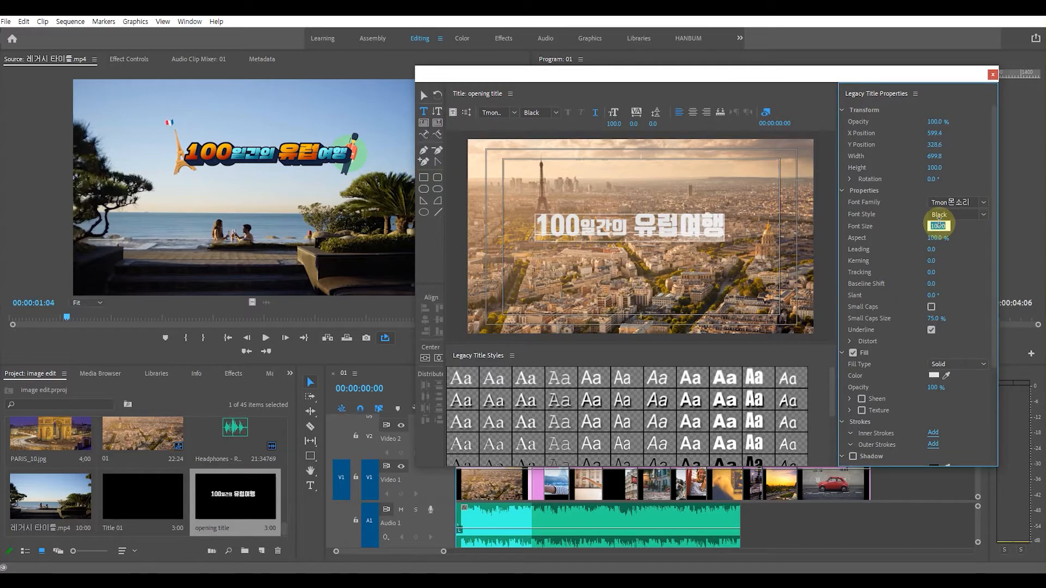
{"action": "type", "text": "80"}
{"action": "key", "text": "Return"}
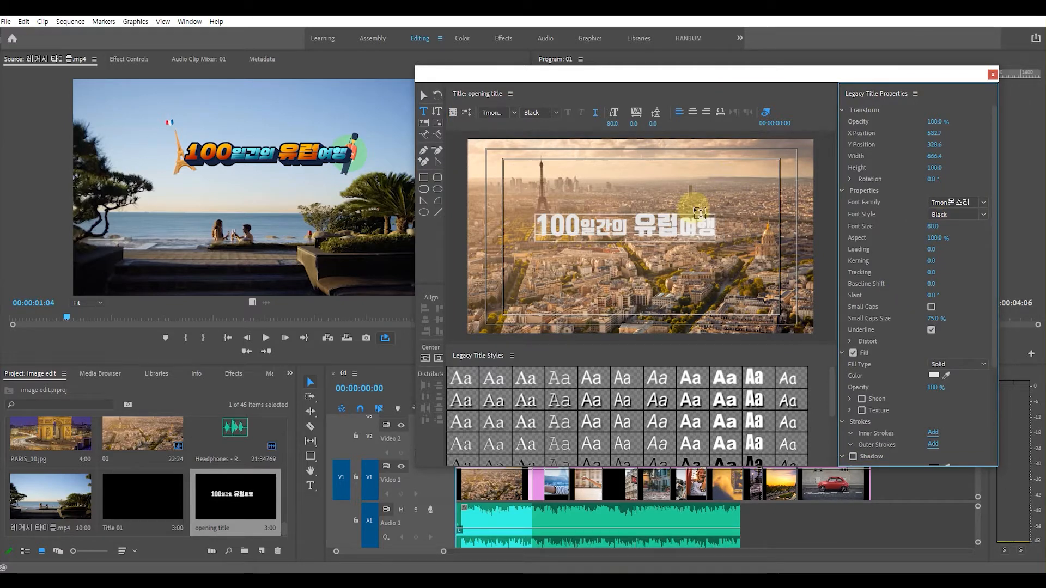
- Move the whole title text to about X 657.7, Y 336.7 and widen the title window
{"action": "left_click", "coordinate": [423, 96]}
{"action": "left_click", "coordinate": [655, 231]}
{"action": "left_click_drag", "start_coordinate": [655, 232], "coordinate": [670, 235]}
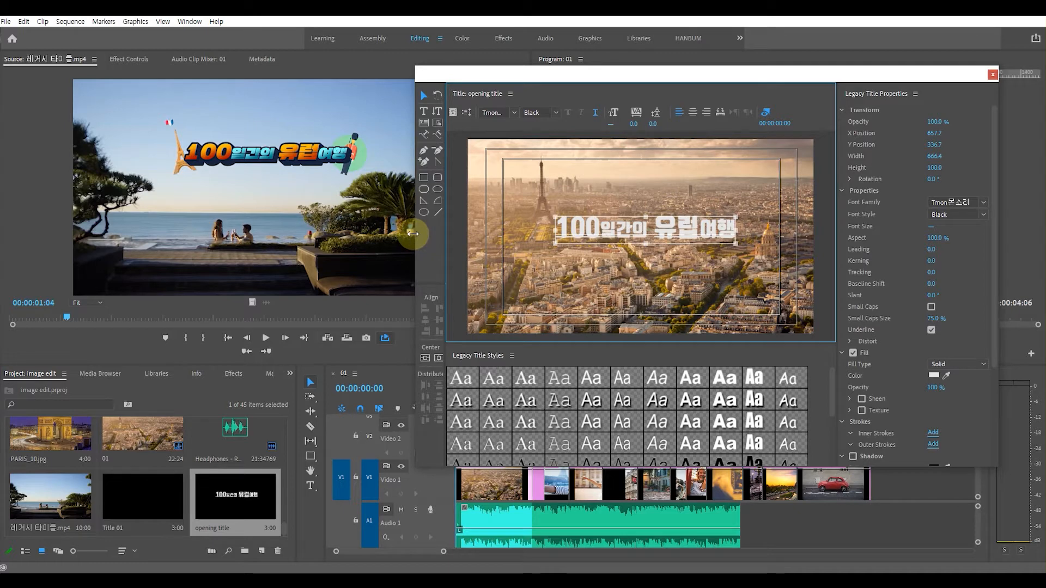
{"action": "mouse_move", "coordinate": [409, 234]}
{"action": "left_mouse_down"}
{"action": "mouse_move", "coordinate": [346, 224]}
{"action": "mouse_move", "coordinate": [397, 229]}
{"action": "left_mouse_up"}
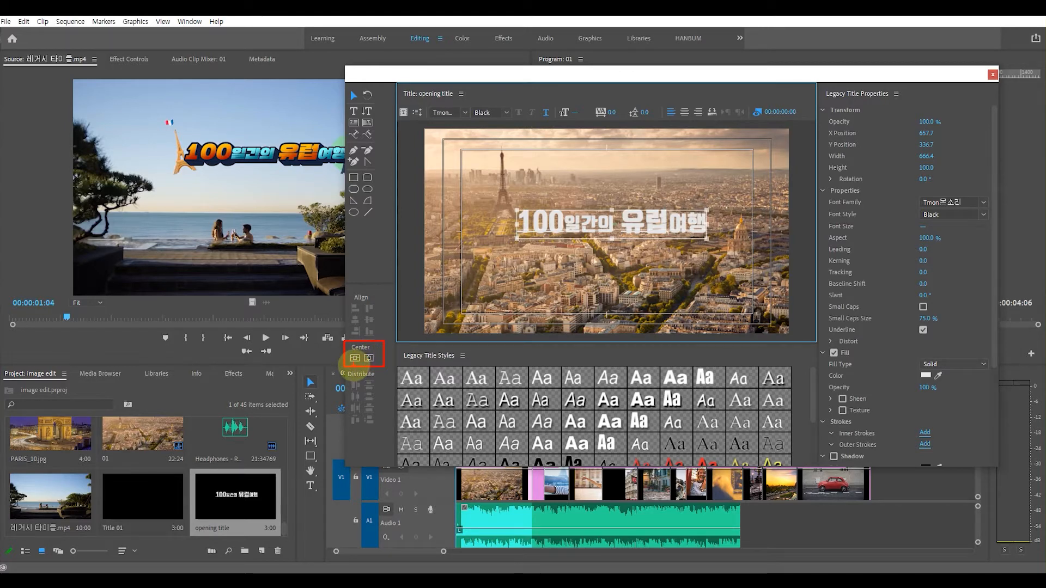
- Center the title text vertically and horizontally in the frame, and move the title window clear of the Source monitor
{"action": "left_click", "coordinate": [355, 358]}
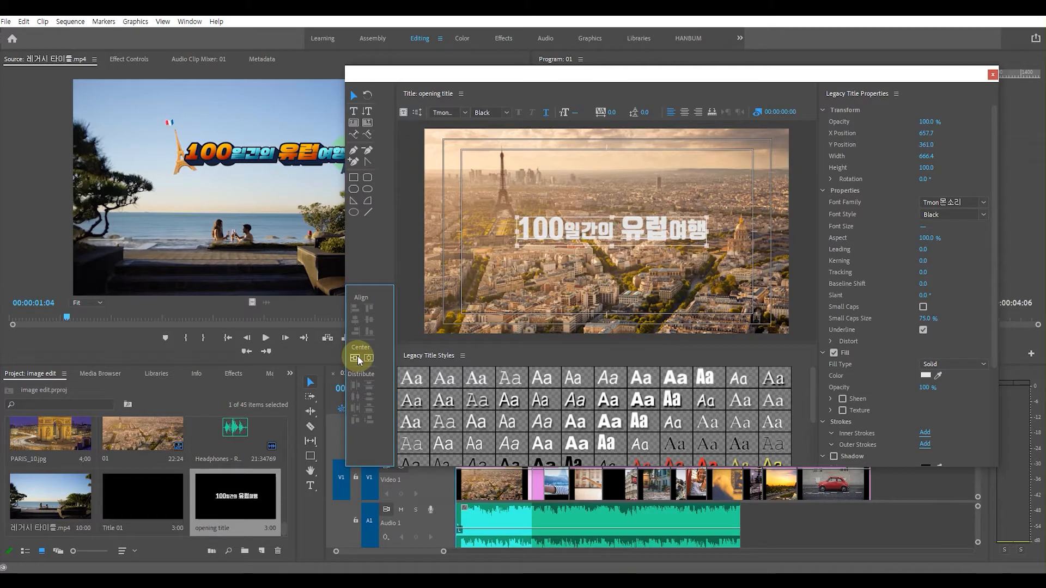
{"action": "left_click", "coordinate": [369, 359]}
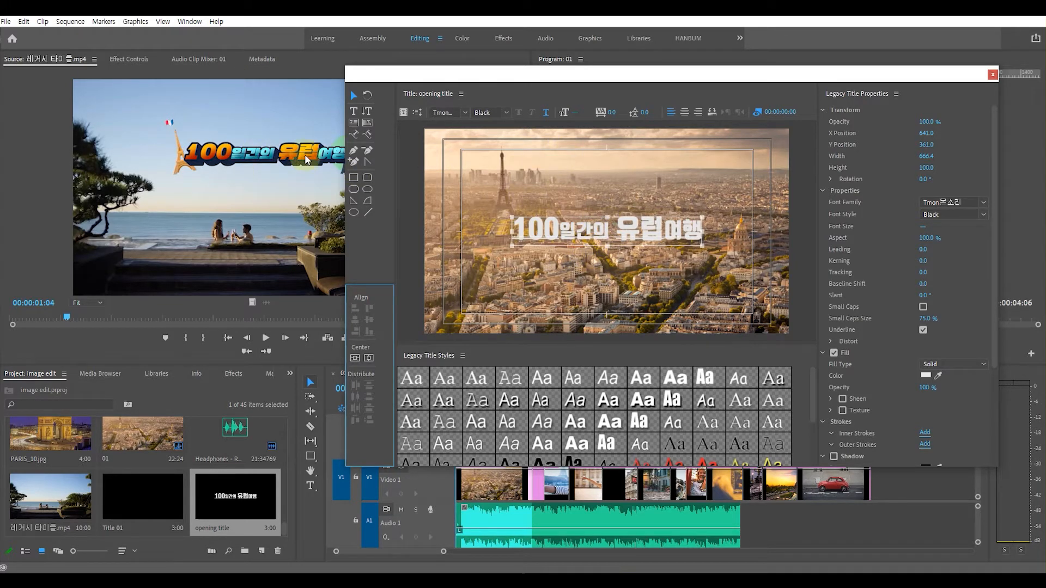
{"action": "left_click", "coordinate": [458, 78]}
{"action": "left_click_drag", "start_coordinate": [458, 78], "coordinate": [502, 66]}
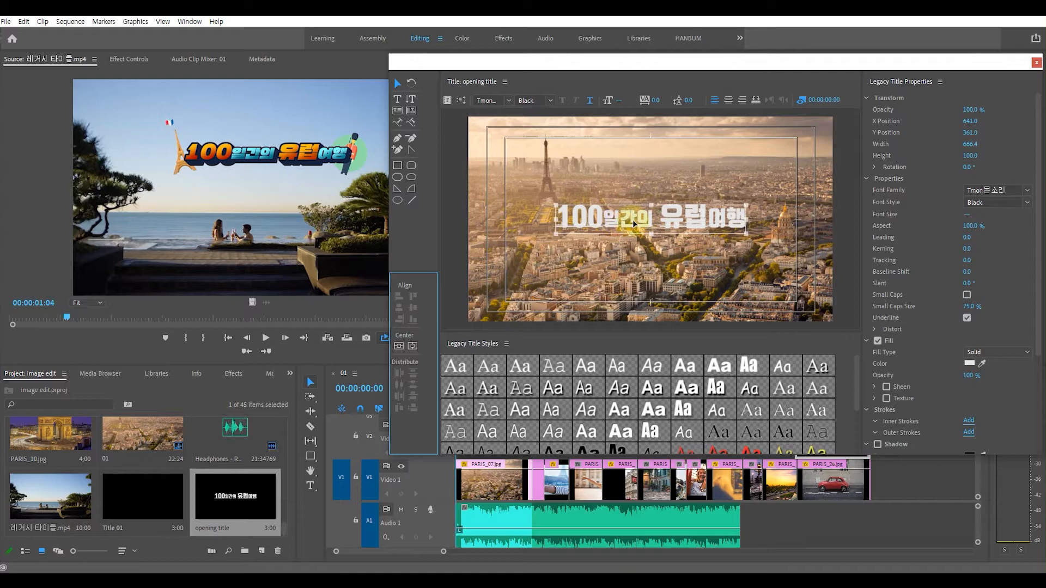
- Collapse the text's Properties section and set its fill type to Linear Gradient
{"action": "left_click", "coordinate": [867, 179]}
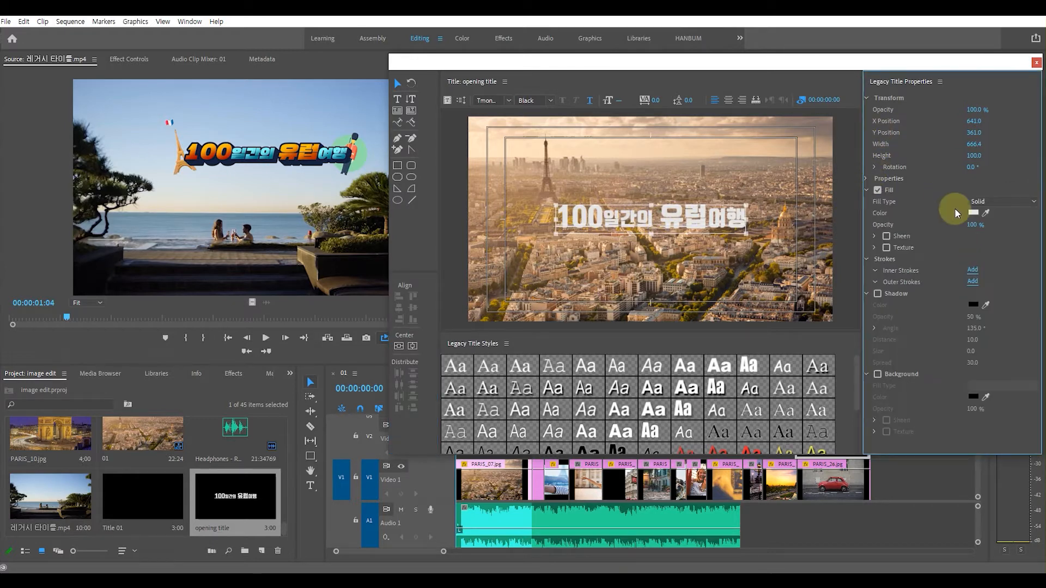
{"action": "left_click", "coordinate": [877, 189]}
{"action": "left_click", "coordinate": [1016, 204]}
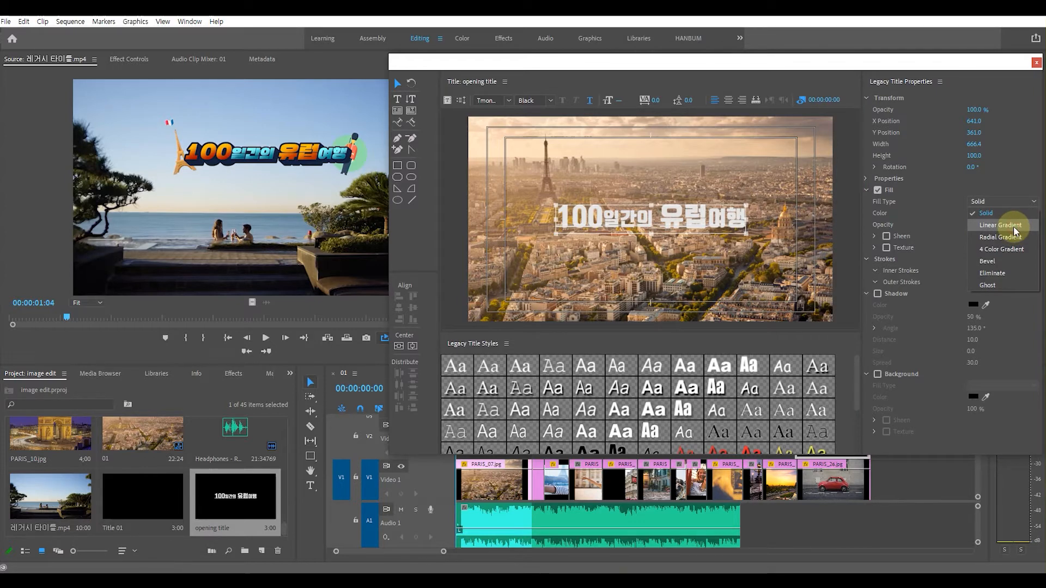
{"action": "left_click", "coordinate": [1013, 227]}
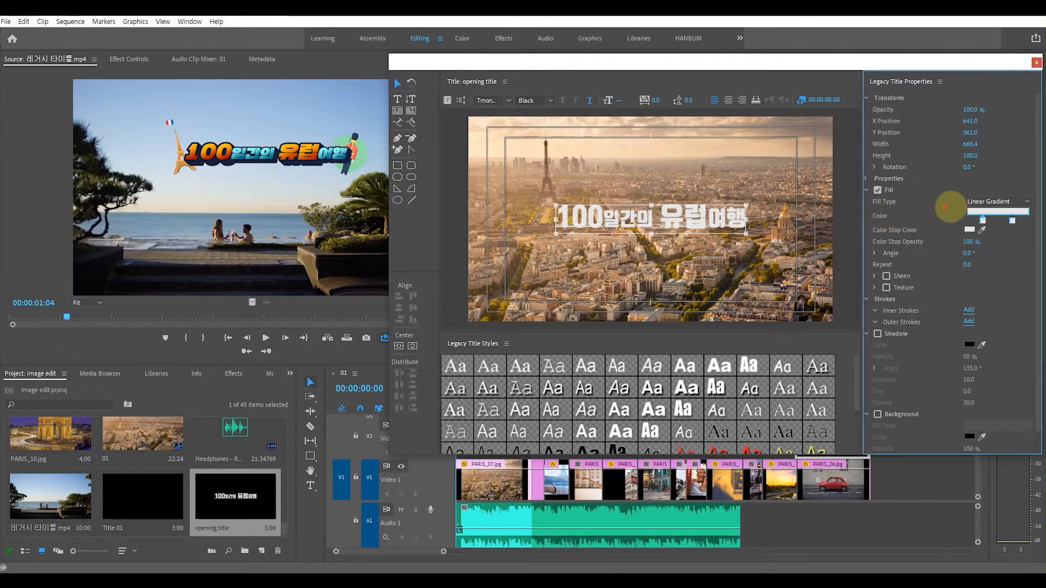
{"action": "left_click", "coordinate": [951, 206]}
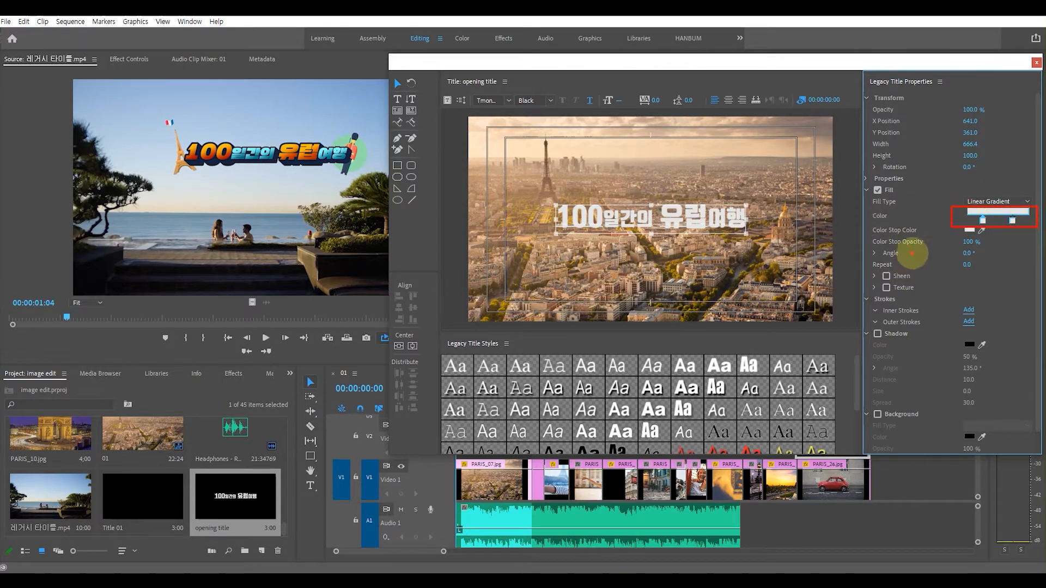
- Change the first color stop of the fill gradient to orange
{"action": "double_click", "coordinate": [982, 220]}
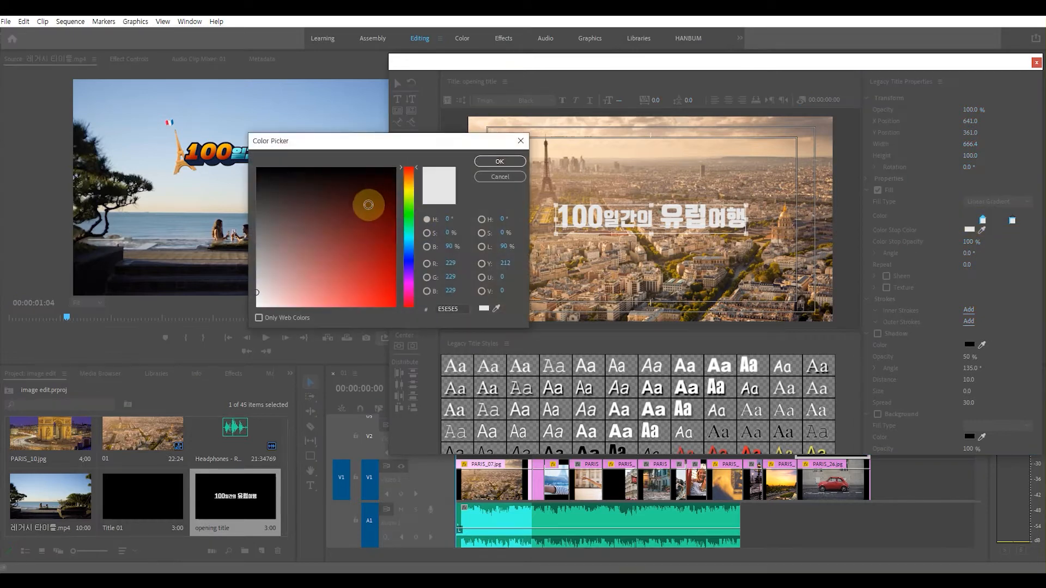
{"action": "left_click_drag", "start_coordinate": [410, 175], "coordinate": [413, 182]}
{"action": "mouse_move", "coordinate": [397, 245]}
{"action": "left_mouse_down"}
{"action": "mouse_move", "coordinate": [392, 266]}
{"action": "mouse_move", "coordinate": [413, 314]}
{"action": "left_mouse_up"}
{"action": "left_click", "coordinate": [499, 160]}
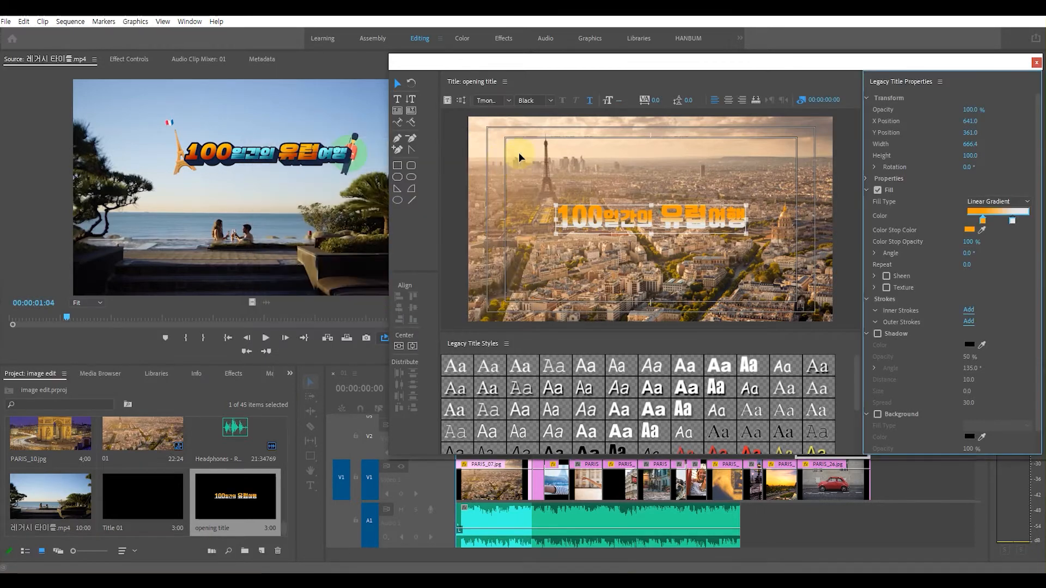
- Change the second color stop of the fill gradient to dark red and spread the two stops to opposite ends of the gradient
{"action": "left_click", "coordinate": [1012, 221]}
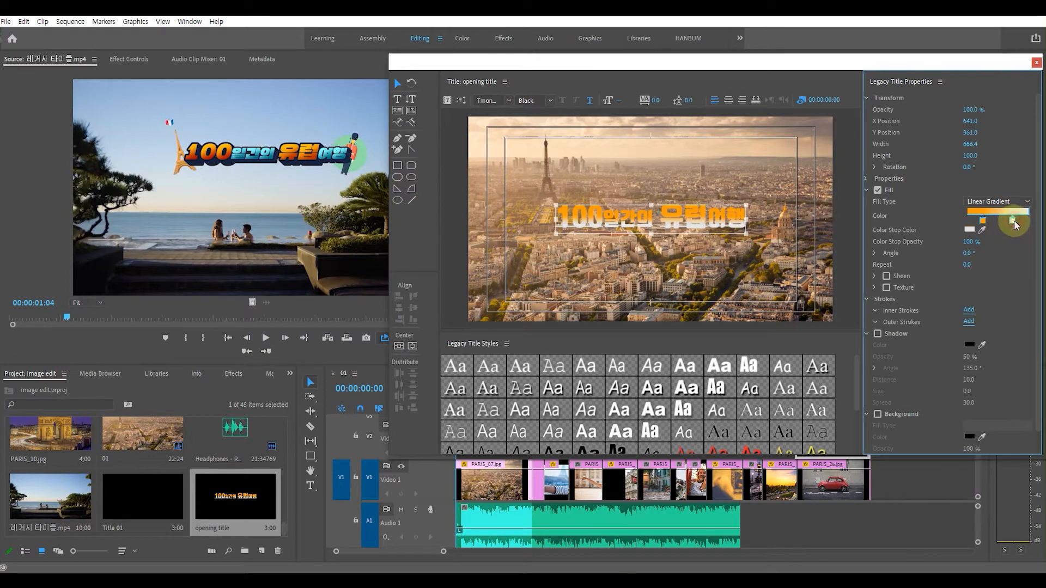
{"action": "double_click", "coordinate": [1012, 221]}
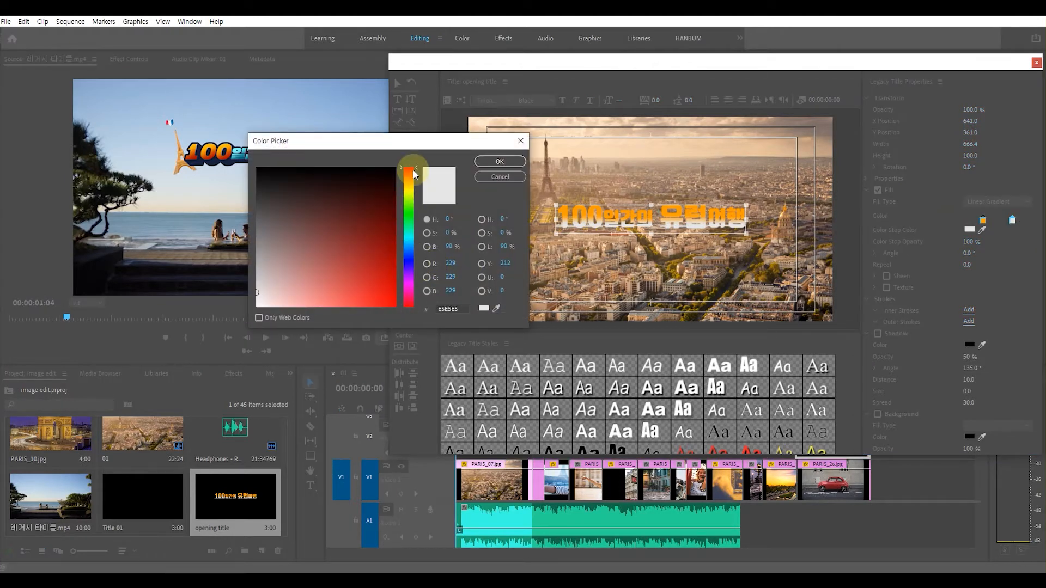
{"action": "mouse_move", "coordinate": [376, 264]}
{"action": "left_mouse_down"}
{"action": "mouse_move", "coordinate": [387, 256]}
{"action": "mouse_move", "coordinate": [391, 267]}
{"action": "left_mouse_up"}
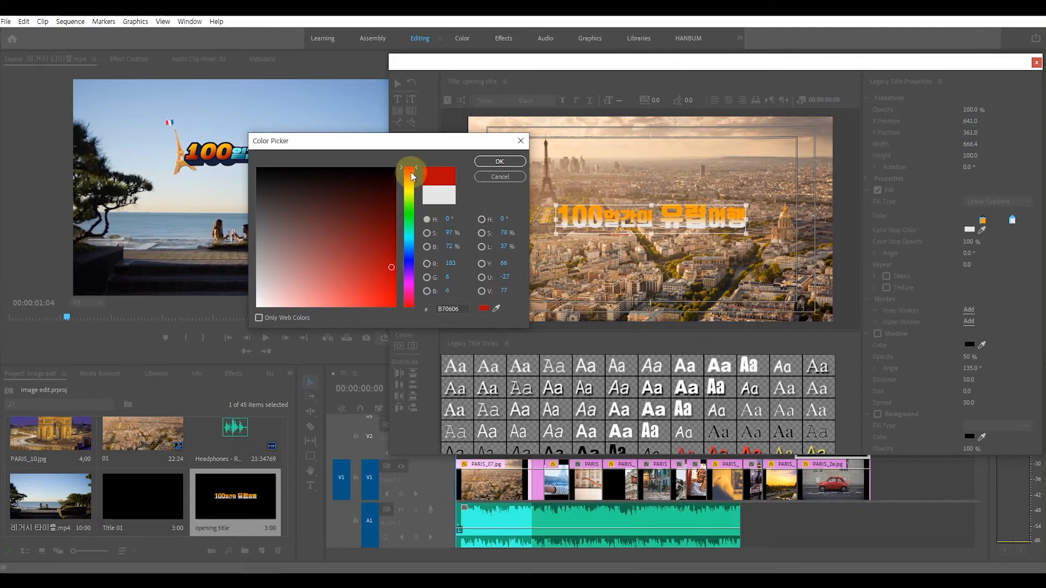
{"action": "left_click_drag", "start_coordinate": [417, 166], "coordinate": [418, 170]}
{"action": "left_click", "coordinate": [499, 164]}
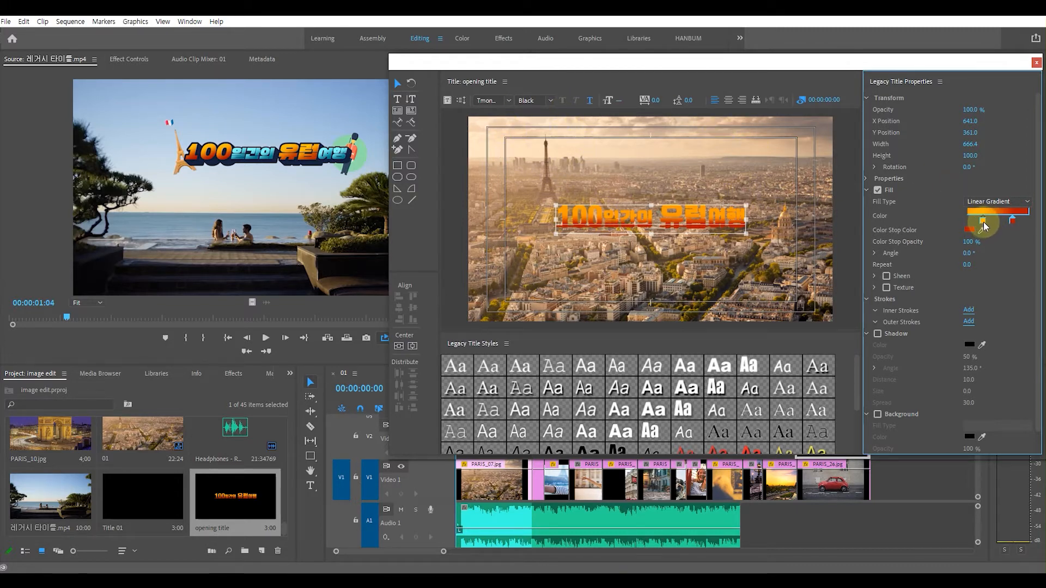
{"action": "left_click_drag", "start_coordinate": [984, 225], "coordinate": [1042, 223]}
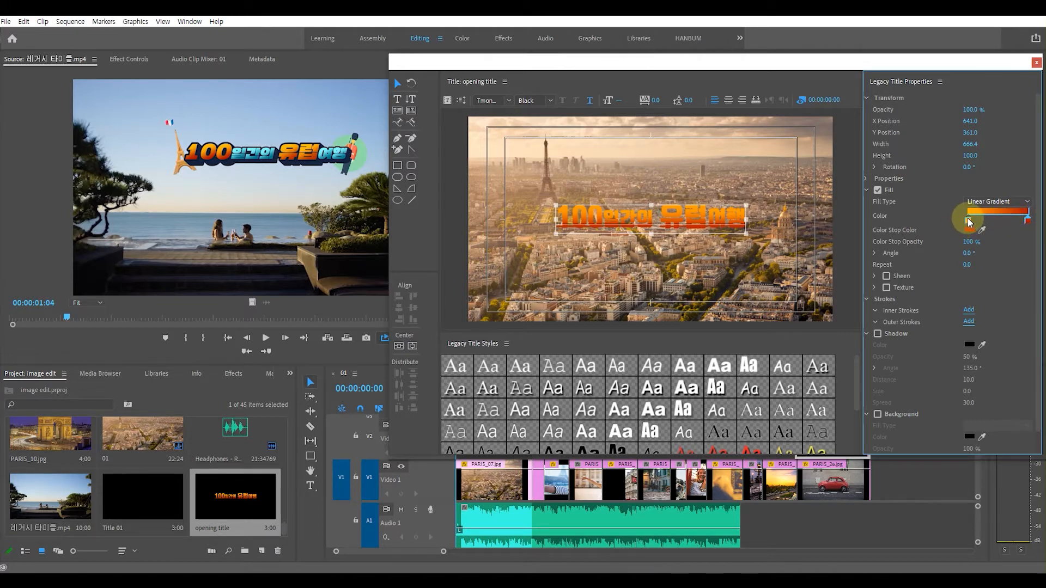
- Recolor the second stop of the fill gradient to red, try closer stop positions, and spread both stops back to opposite ends
{"action": "left_click_drag", "start_coordinate": [972, 217], "coordinate": [991, 219]}
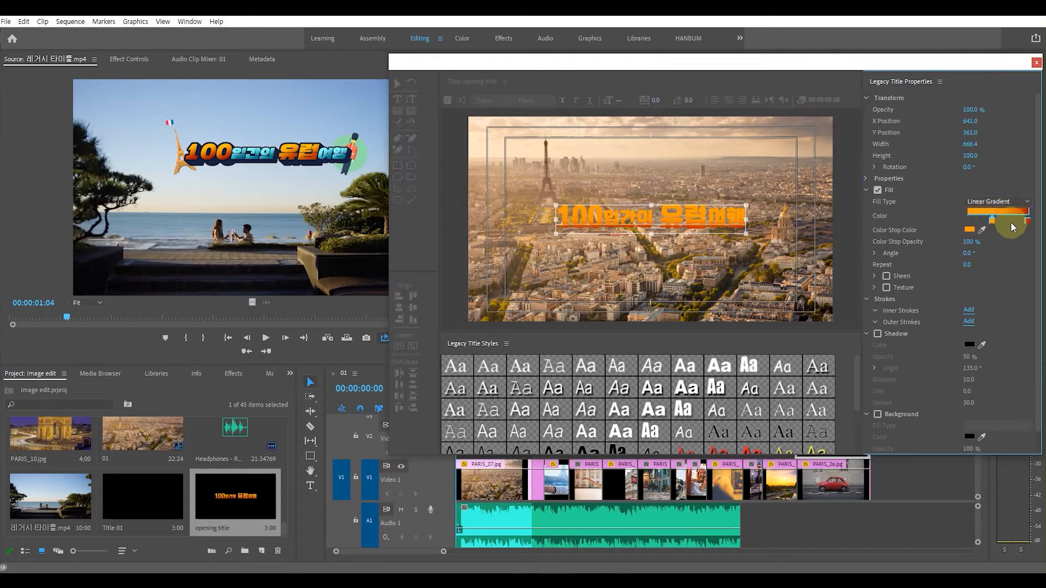
{"action": "double_click", "coordinate": [1026, 220]}
{"action": "left_click", "coordinate": [497, 161]}
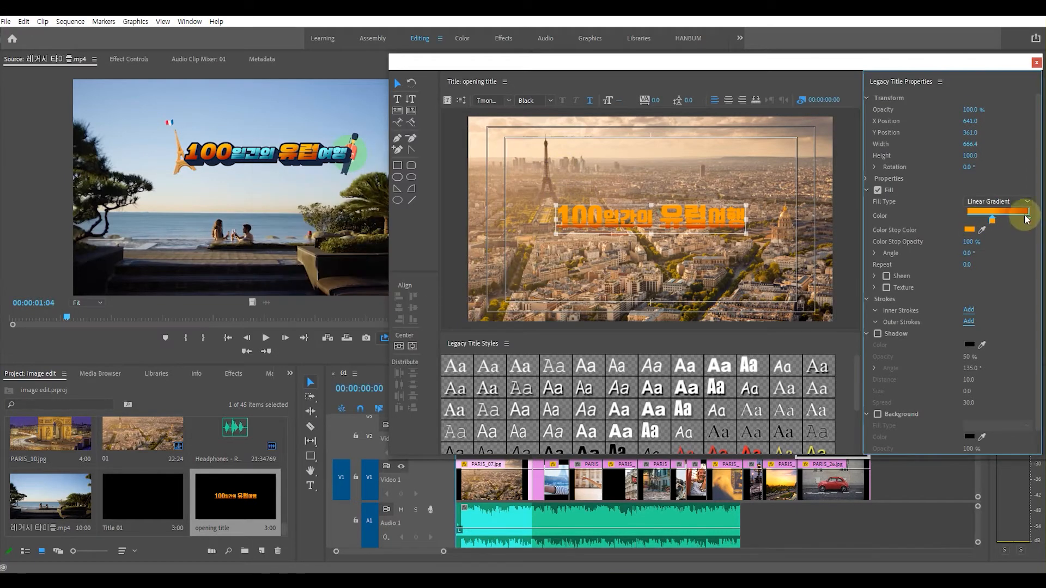
{"action": "left_click_drag", "start_coordinate": [1024, 219], "coordinate": [1001, 225]}
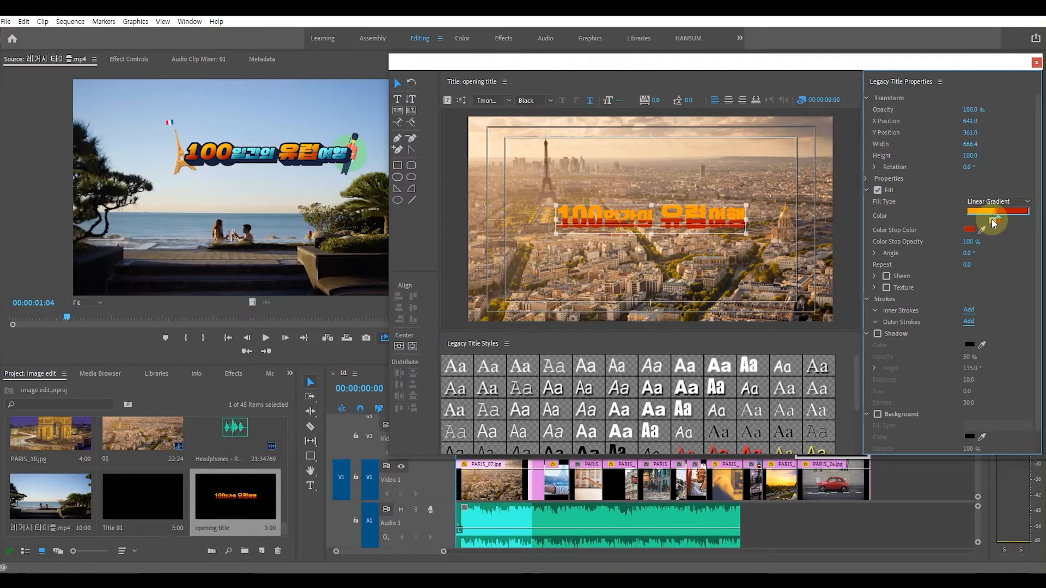
{"action": "left_click_drag", "start_coordinate": [991, 219], "coordinate": [1040, 226]}
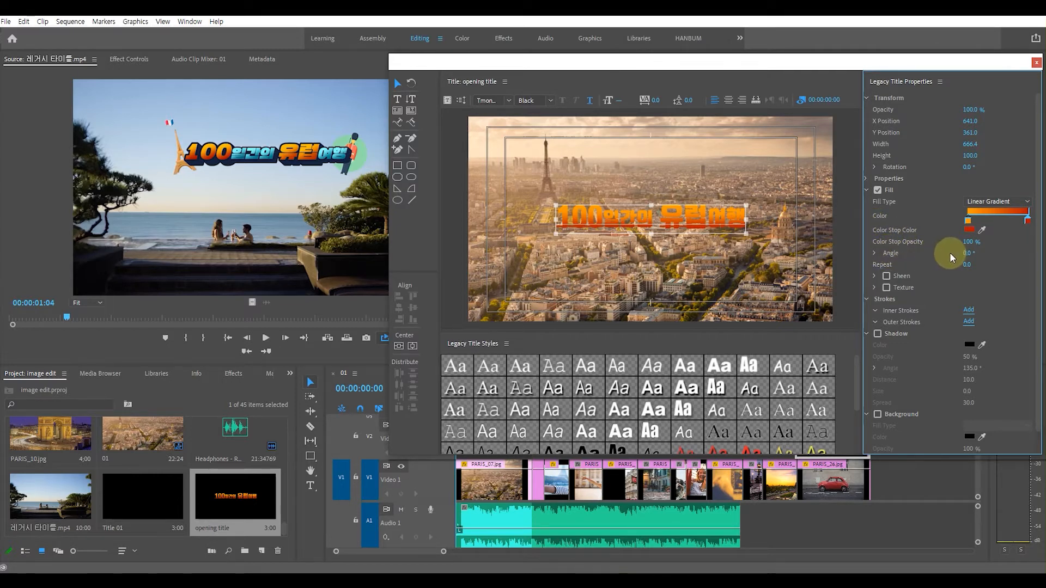
- Set the angle of the title's fill gradient to 346°
{"action": "left_click_drag", "start_coordinate": [968, 256], "coordinate": [958, 252]}
{"action": "left_click_drag", "start_coordinate": [964, 253], "coordinate": [969, 253]}
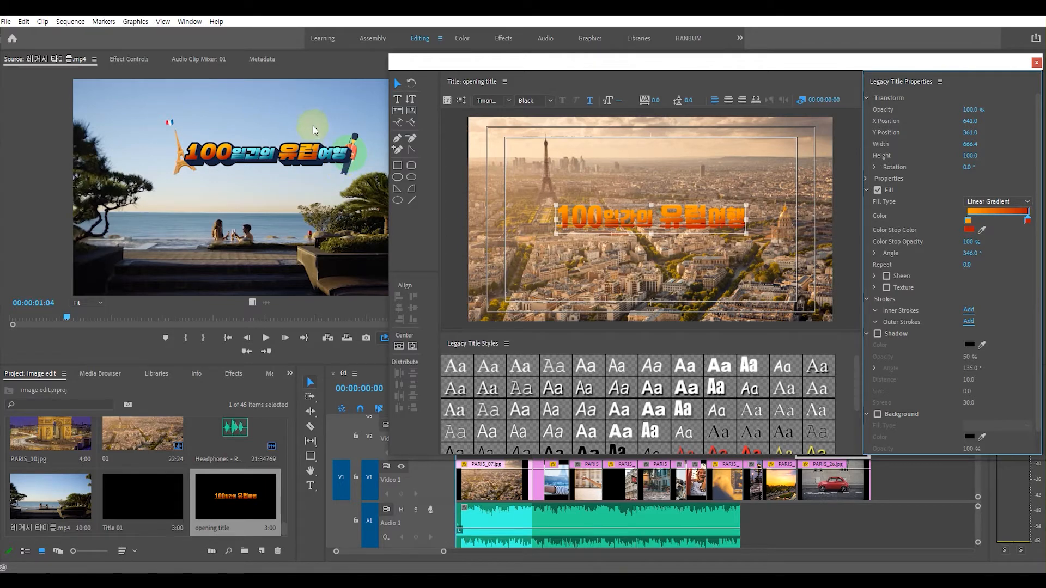
- Select the characters "일간의" in the title and change their first gradient color stop to cyan
{"action": "left_click", "coordinate": [397, 101]}
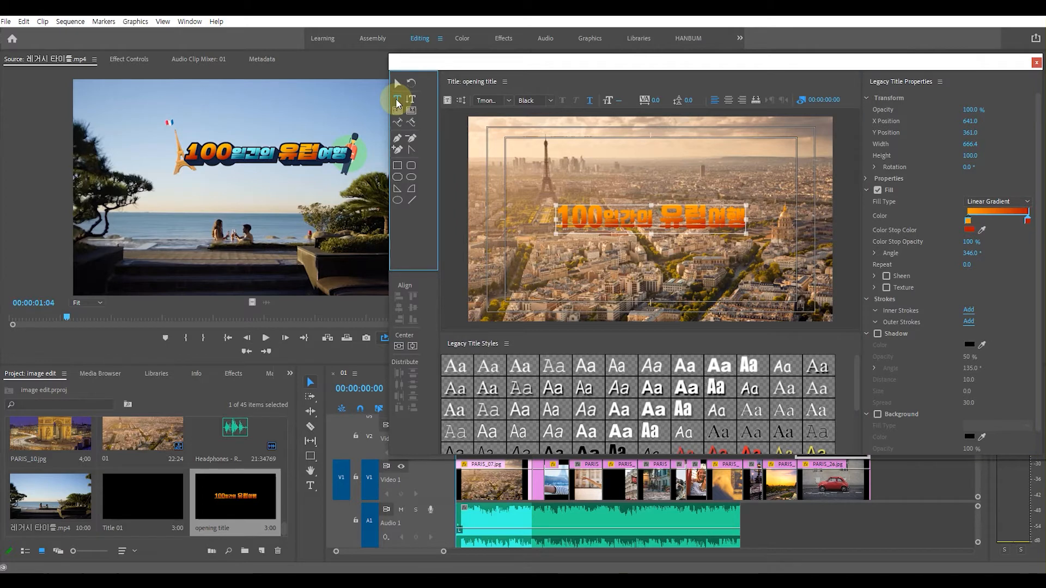
{"action": "left_click", "coordinate": [606, 220]}
{"action": "left_click_drag", "start_coordinate": [606, 221], "coordinate": [649, 227]}
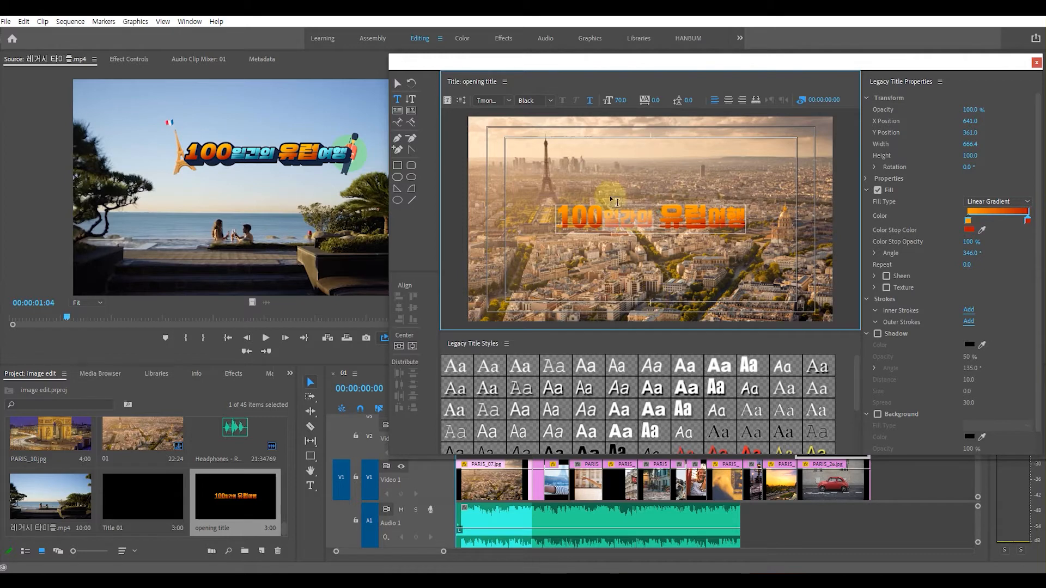
{"action": "left_click", "coordinate": [969, 222]}
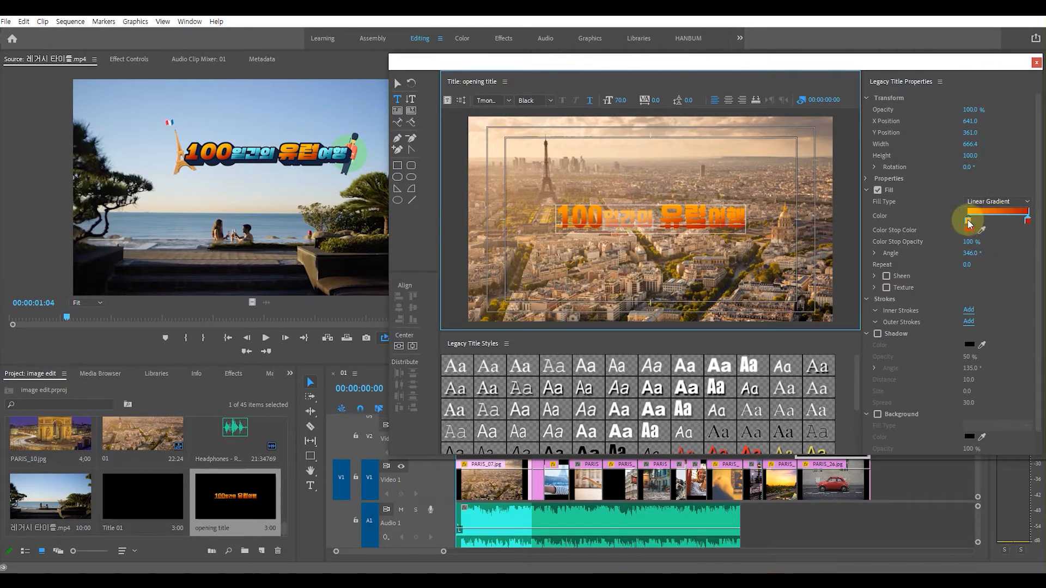
{"action": "left_click", "coordinate": [969, 222]}
{"action": "double_click", "coordinate": [969, 222]}
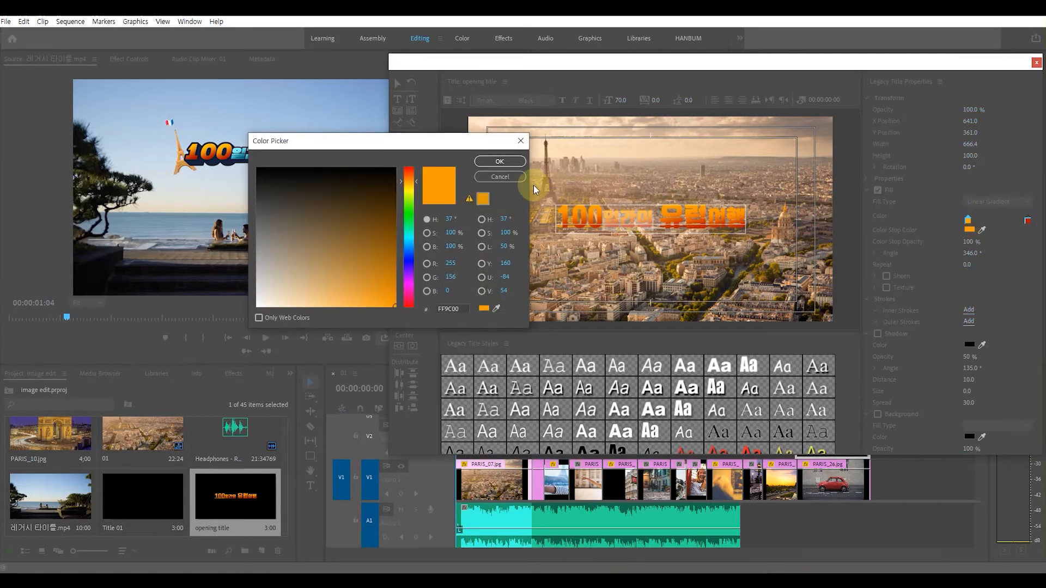
{"action": "left_click", "coordinate": [409, 237]}
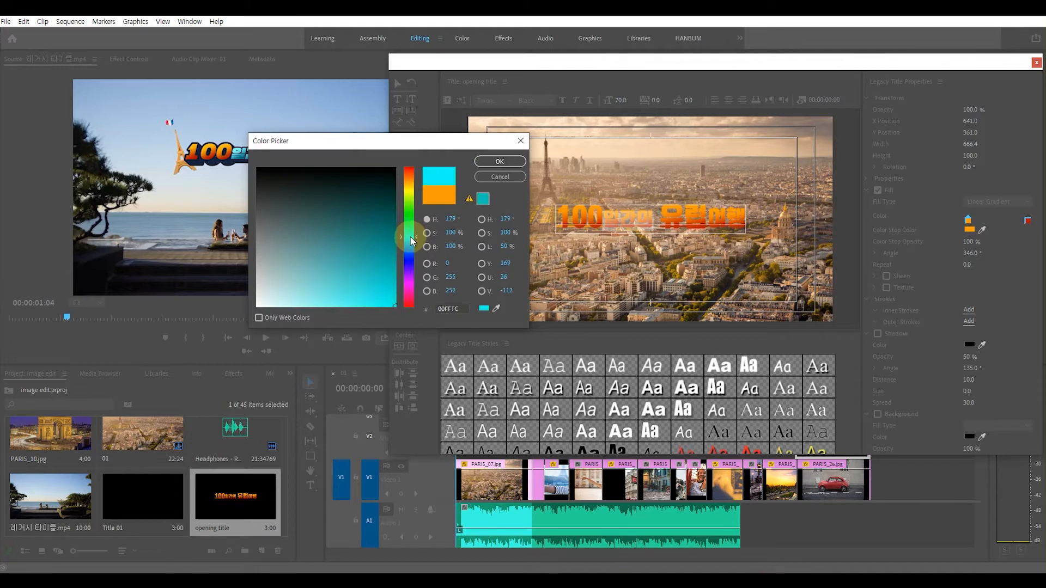
{"action": "left_click", "coordinate": [498, 162]}
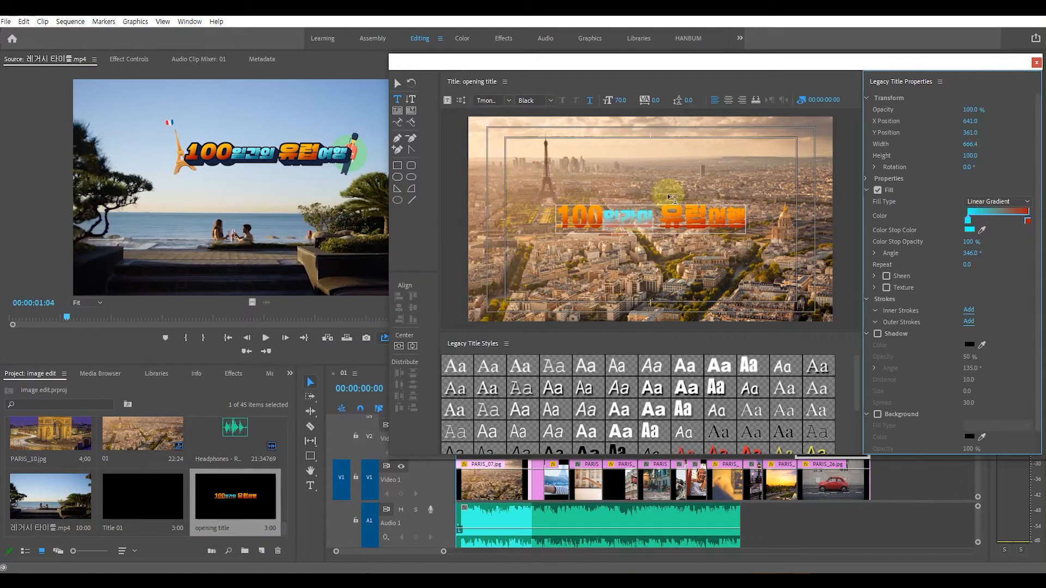
- Change the second gradient color stop of "일간의" to dark blue
{"action": "double_click", "coordinate": [1027, 219]}
{"action": "left_click_drag", "start_coordinate": [412, 252], "coordinate": [367, 228]}
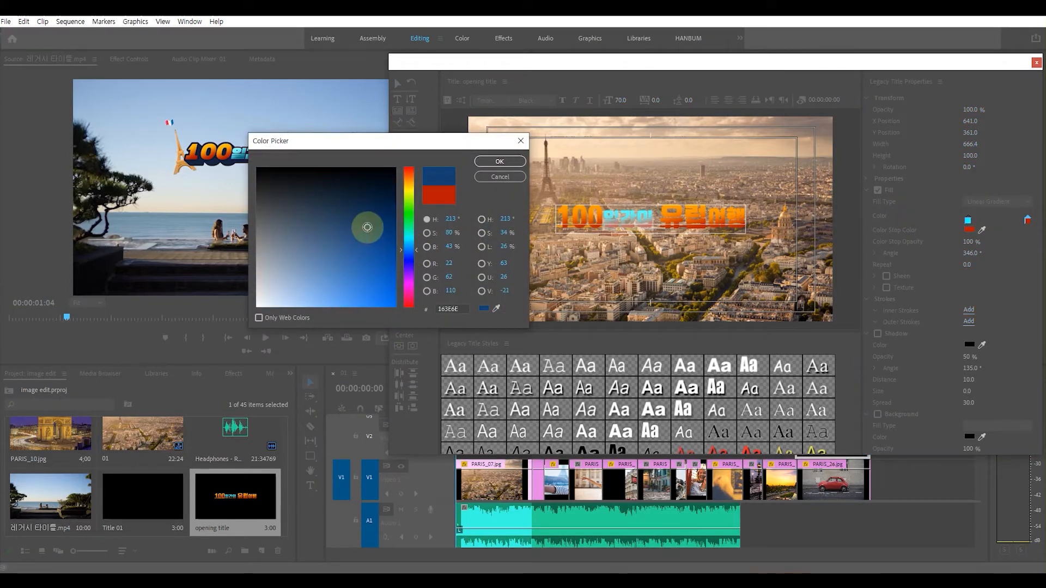
{"action": "left_click", "coordinate": [497, 162]}
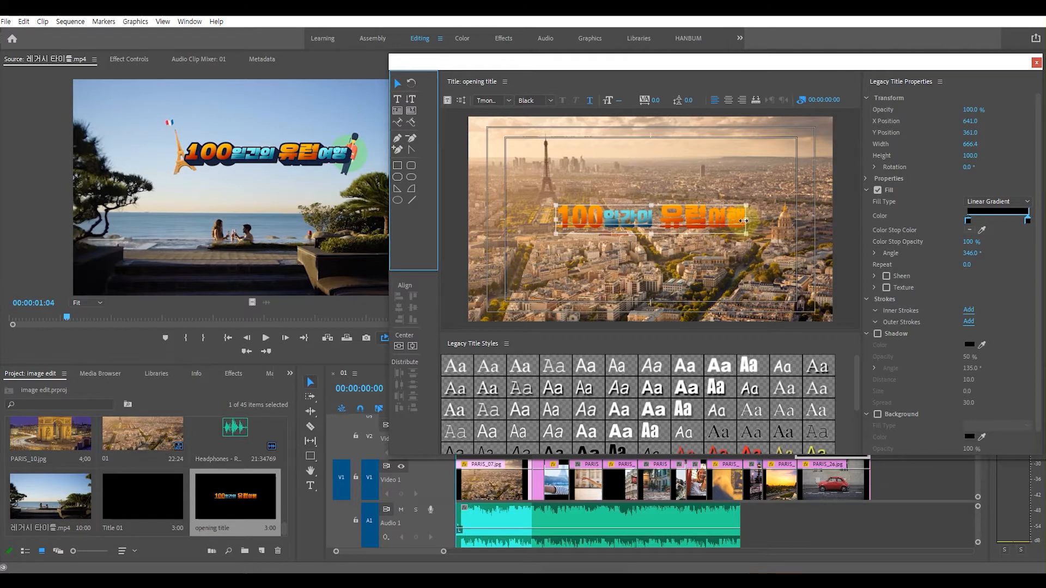
- Select "여행" in the title and set its first gradient color stop to light cyan 71E6E5, sampled with the eyedropper
{"action": "left_click", "coordinate": [398, 98]}
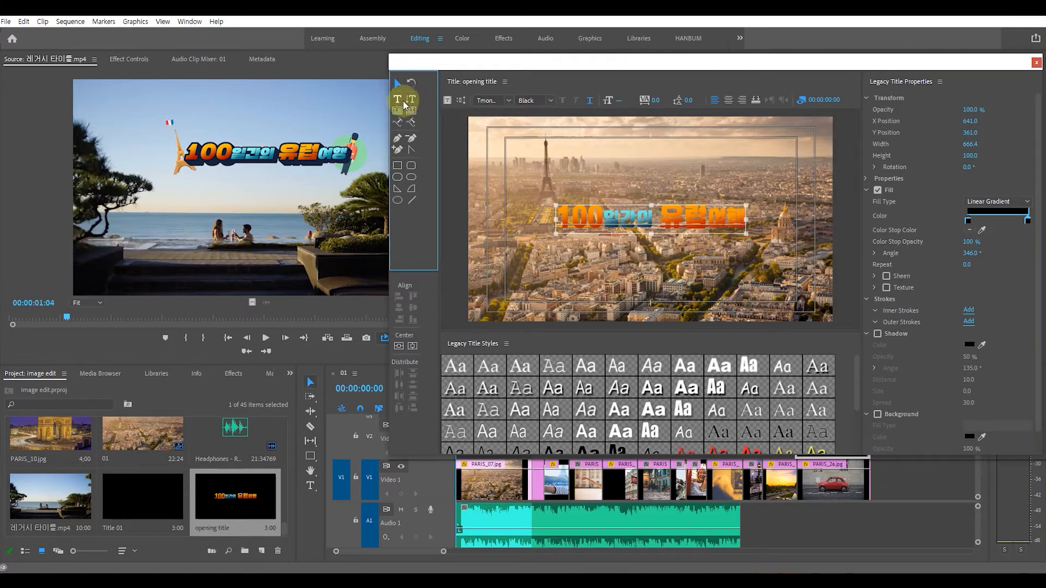
{"action": "left_click_drag", "start_coordinate": [710, 222], "coordinate": [752, 221]}
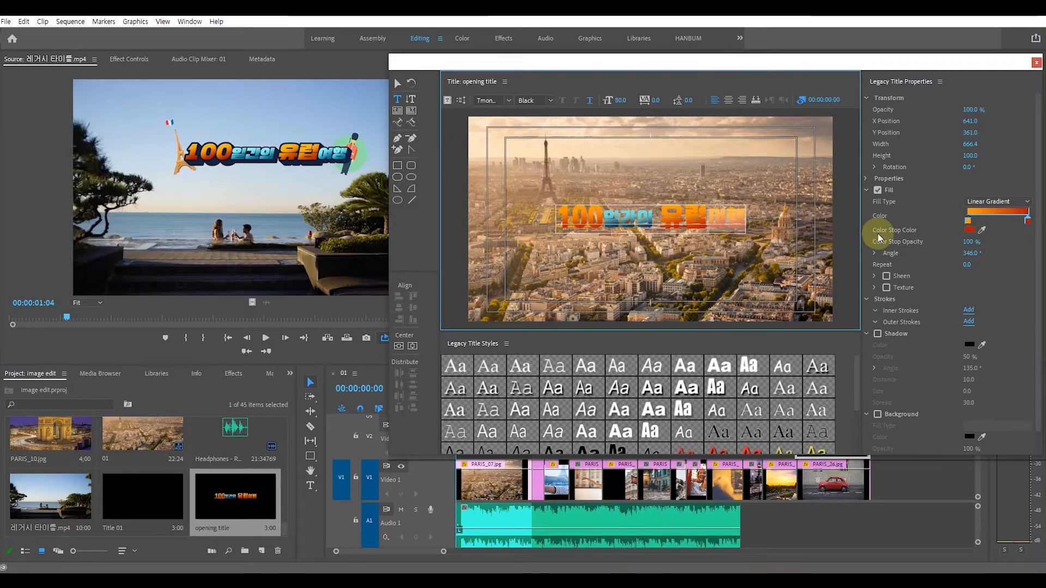
{"action": "left_click", "coordinate": [967, 221]}
{"action": "left_click", "coordinate": [967, 221]}
{"action": "double_click", "coordinate": [968, 222]}
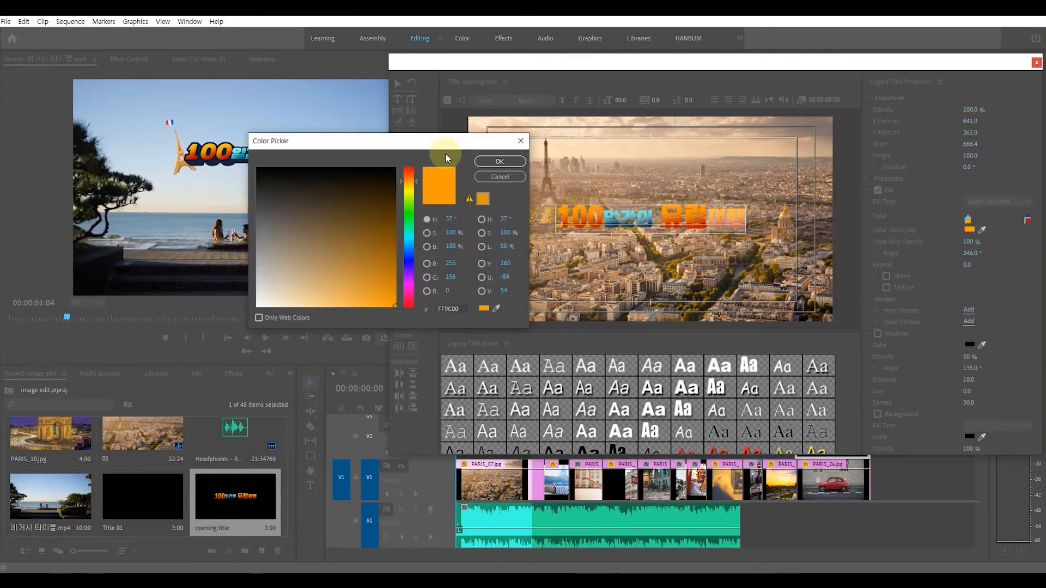
{"action": "left_click_drag", "start_coordinate": [457, 143], "coordinate": [692, 272]}
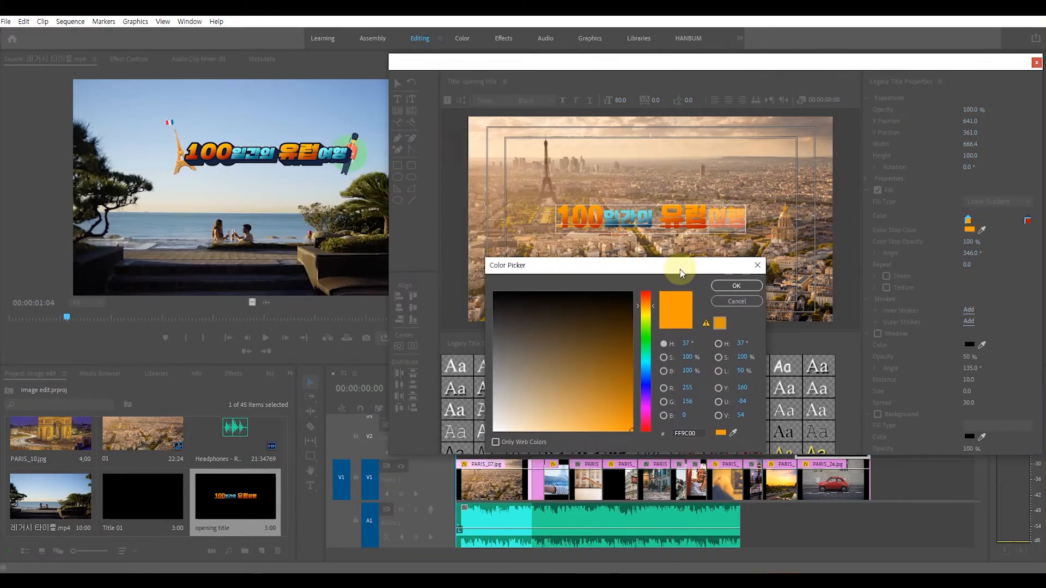
{"action": "left_click", "coordinate": [733, 433]}
{"action": "left_click", "coordinate": [732, 433]}
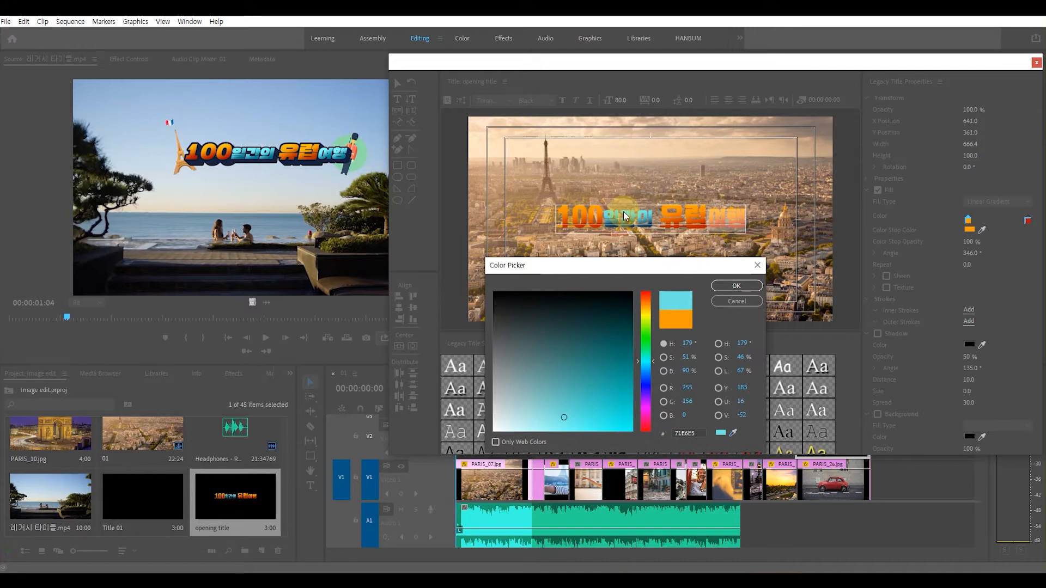
{"action": "left_click", "coordinate": [737, 285]}
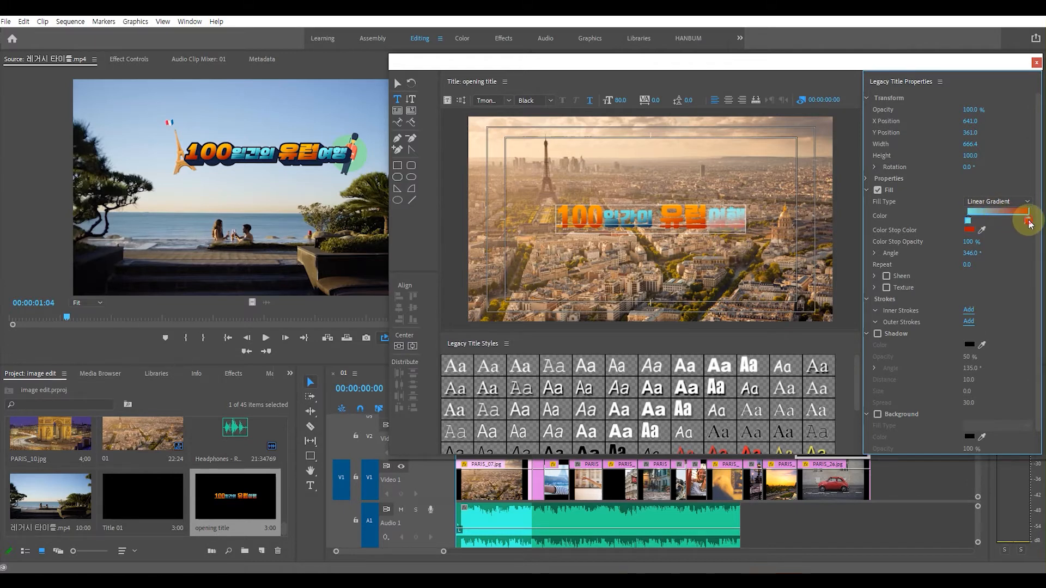
- Set the second gradient color stop of "여행" to dark blue 193E5E, sampled from "일간의", and deselect the title
{"action": "double_click", "coordinate": [1028, 220]}
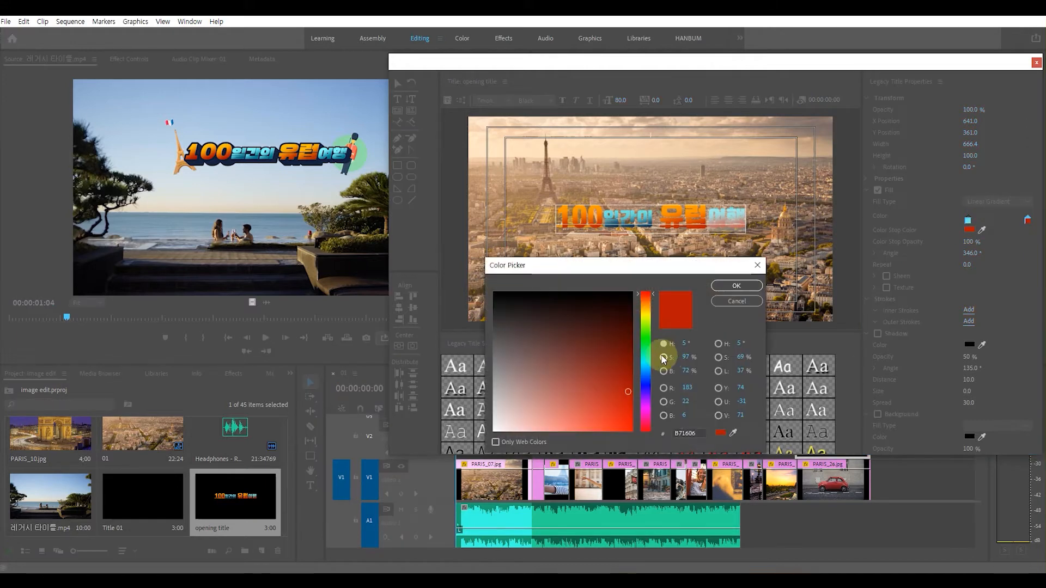
{"action": "left_click", "coordinate": [734, 432]}
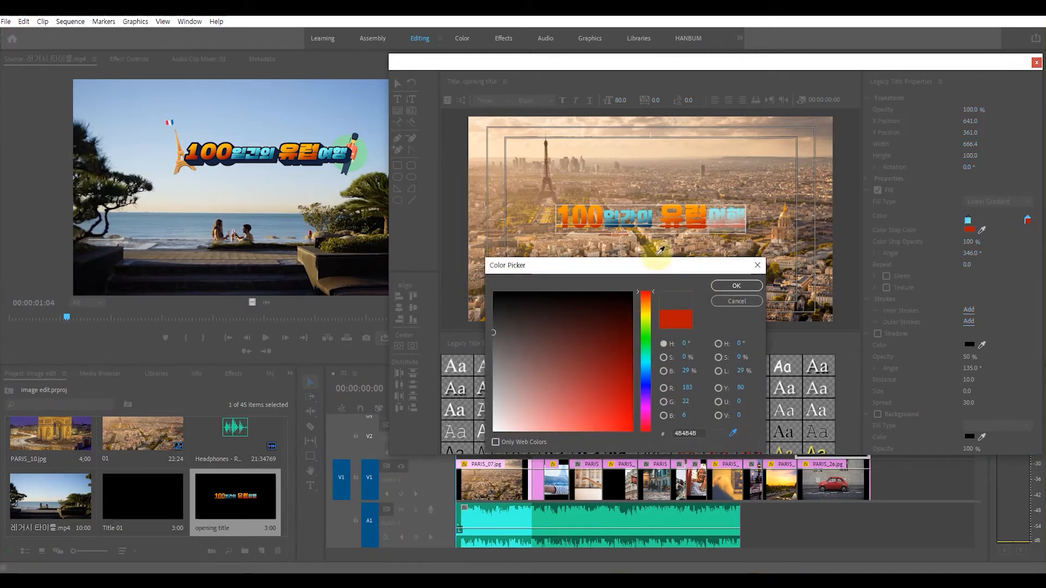
{"action": "left_click", "coordinate": [647, 225]}
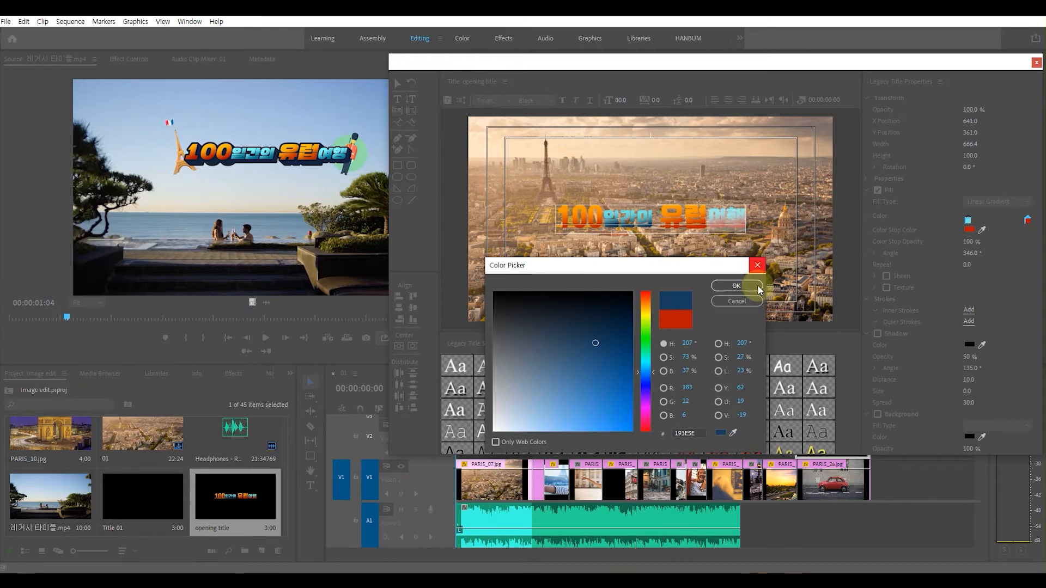
{"action": "left_click", "coordinate": [736, 285]}
{"action": "left_click", "coordinate": [806, 276]}
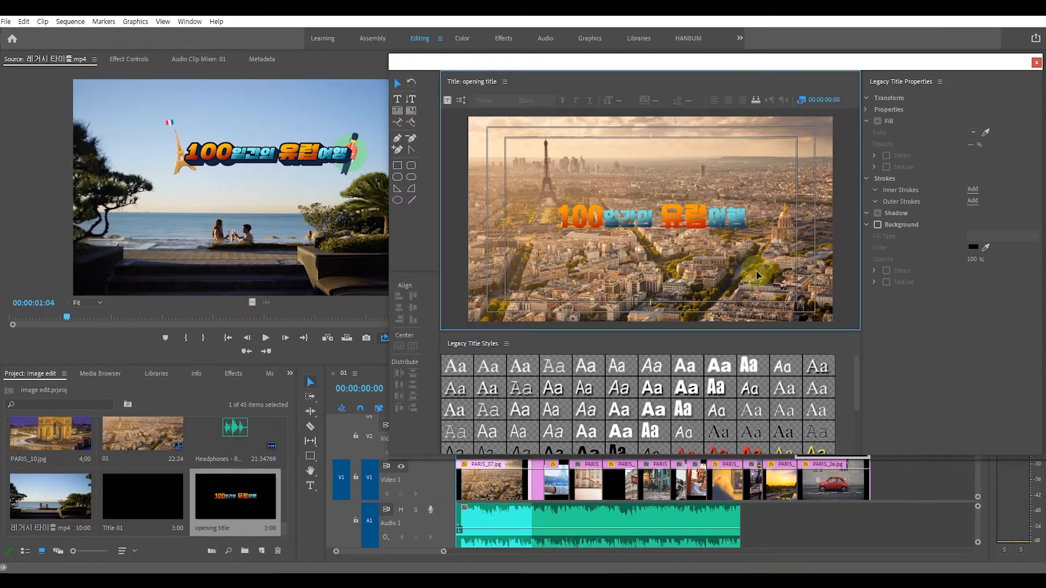
- Select the whole title text object and collapse its Fill properties
{"action": "left_click", "coordinate": [709, 229]}
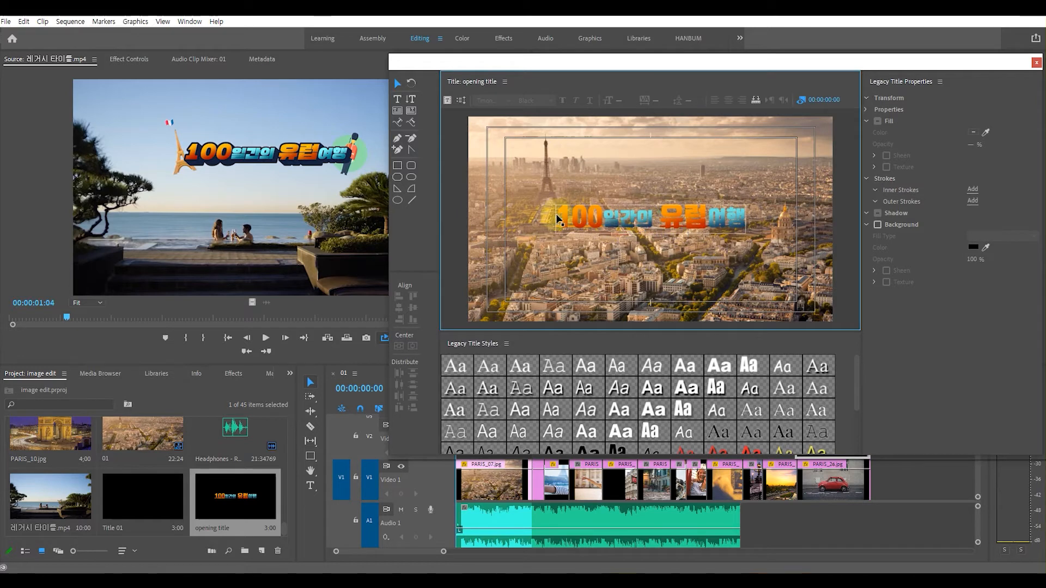
{"action": "left_click", "coordinate": [693, 223]}
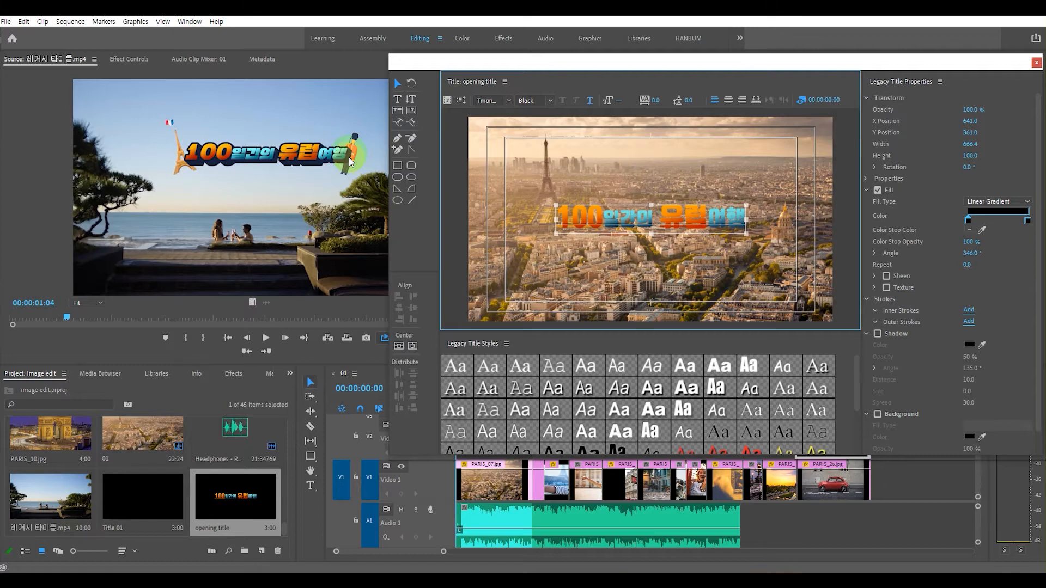
{"action": "left_click", "coordinate": [887, 299]}
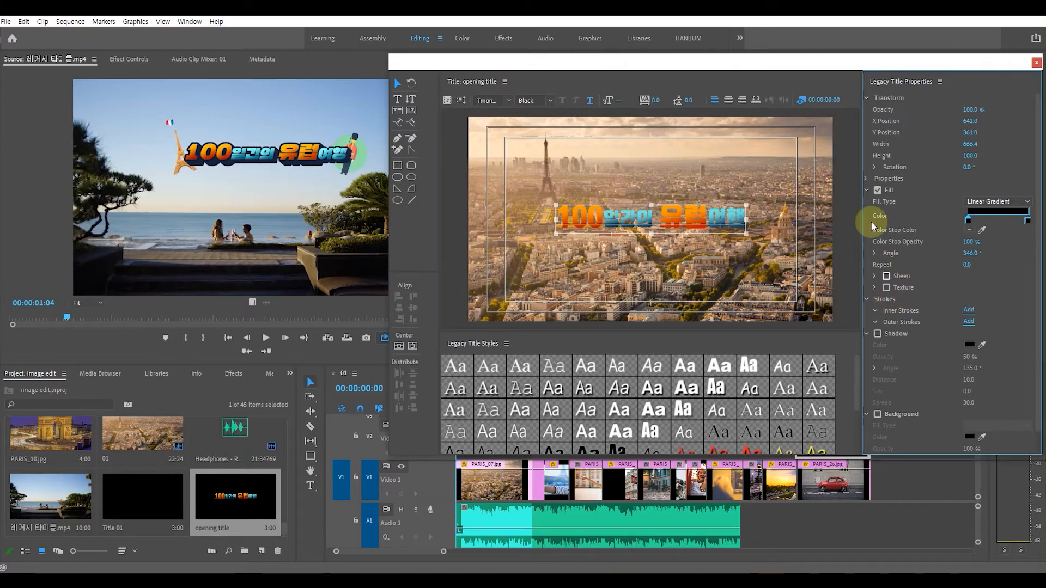
{"action": "left_click", "coordinate": [867, 190]}
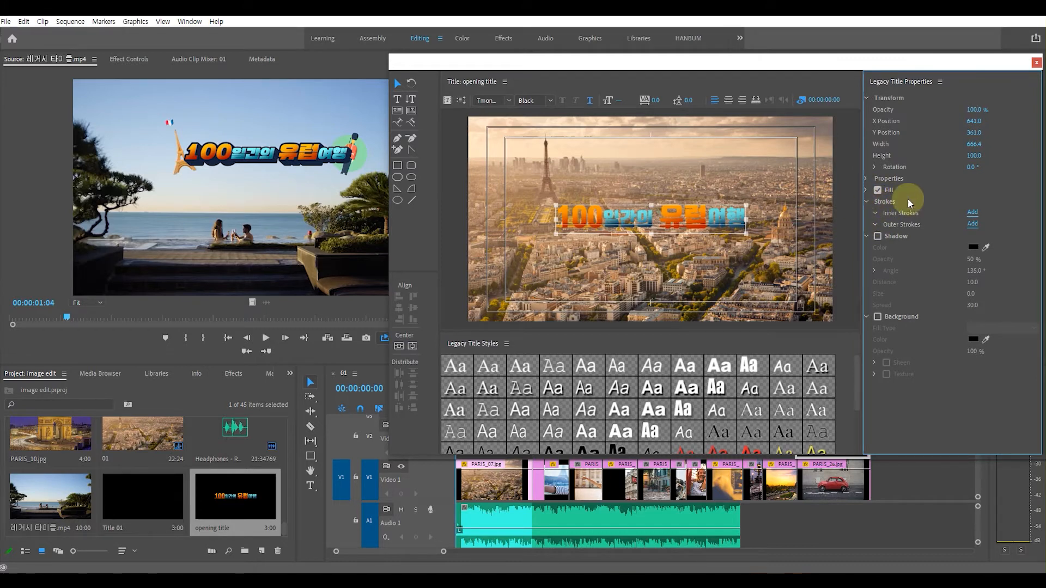
{"action": "left_click", "coordinate": [866, 191]}
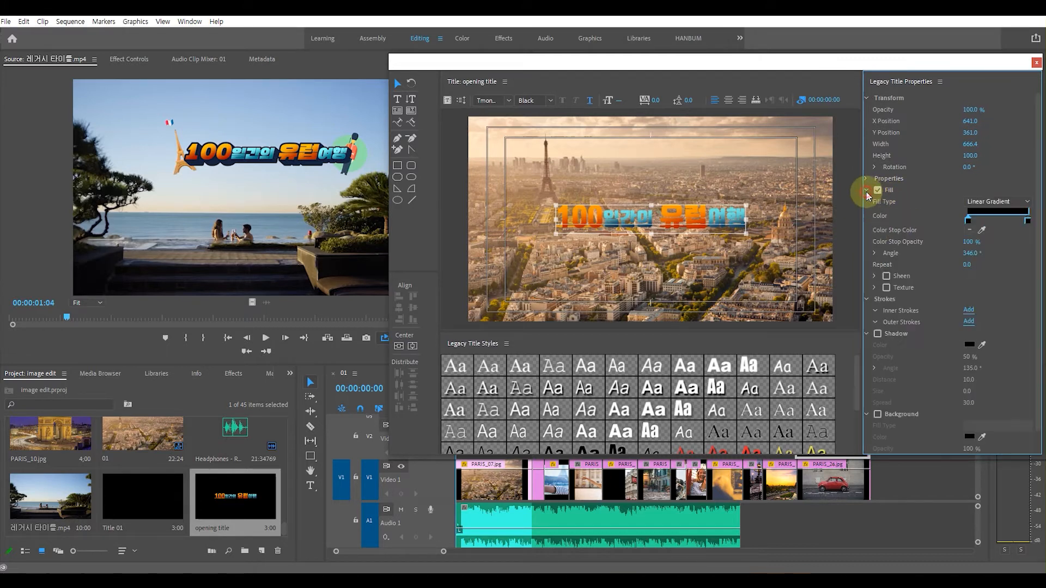
{"action": "left_click", "coordinate": [867, 190]}
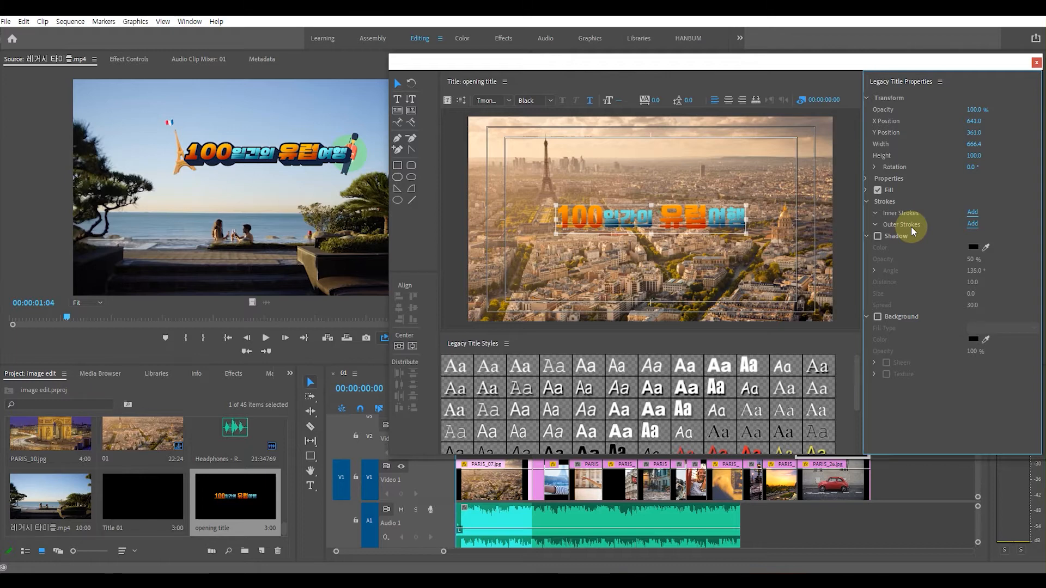
- Add an Edge outer stroke of size 26 to the title and color it very dark navy (050820)
{"action": "left_click", "coordinate": [974, 224]}
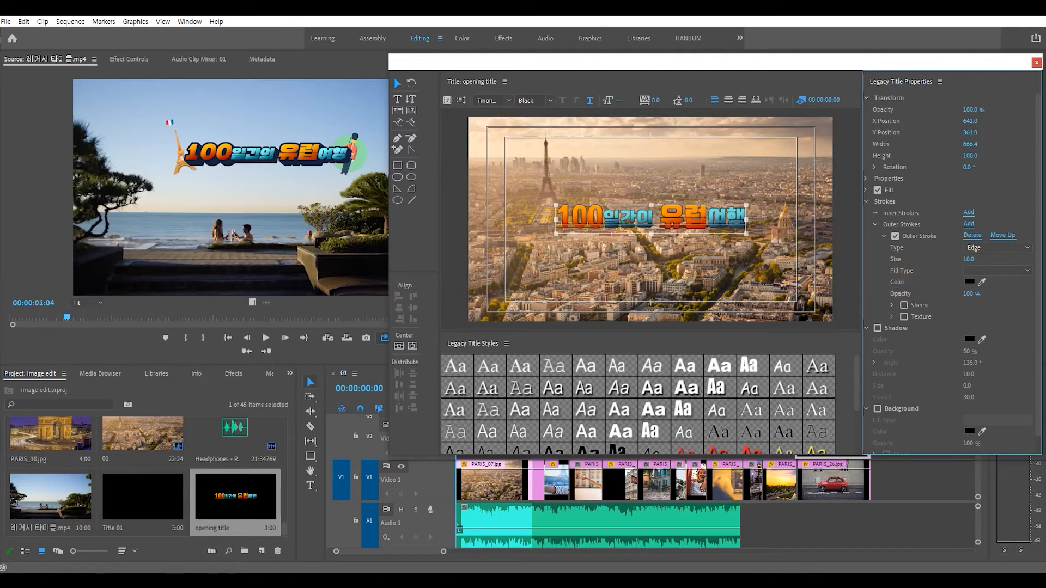
{"action": "mouse_move", "coordinate": [969, 259]}
{"action": "left_mouse_down"}
{"action": "mouse_move", "coordinate": [987, 260]}
{"action": "mouse_move", "coordinate": [972, 257]}
{"action": "left_mouse_up"}
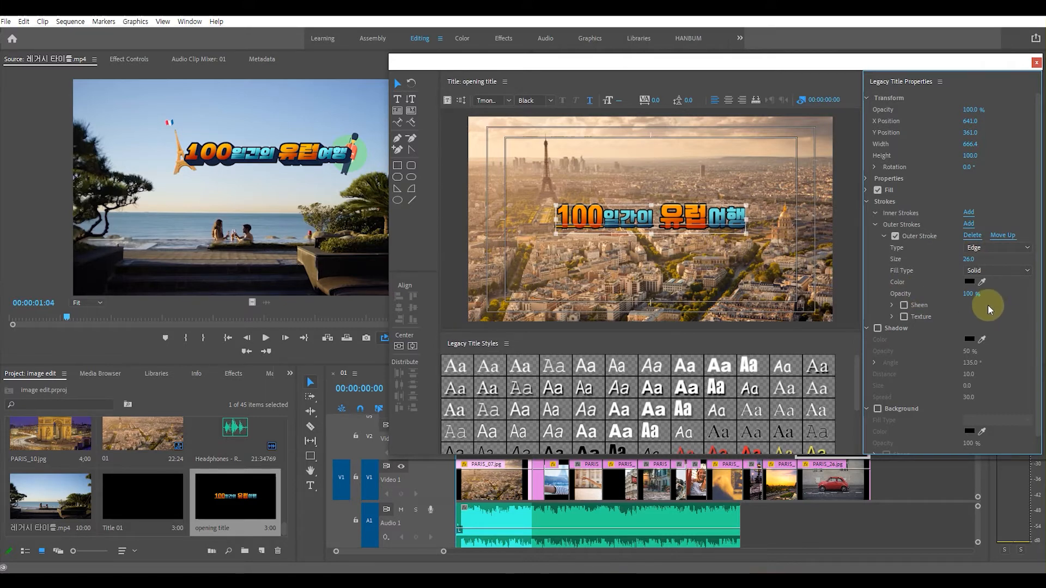
{"action": "left_click", "coordinate": [970, 281]}
{"action": "left_click", "coordinate": [646, 378]}
{"action": "left_click_drag", "start_coordinate": [646, 377], "coordinate": [647, 381]}
{"action": "left_click_drag", "start_coordinate": [595, 344], "coordinate": [609, 309]}
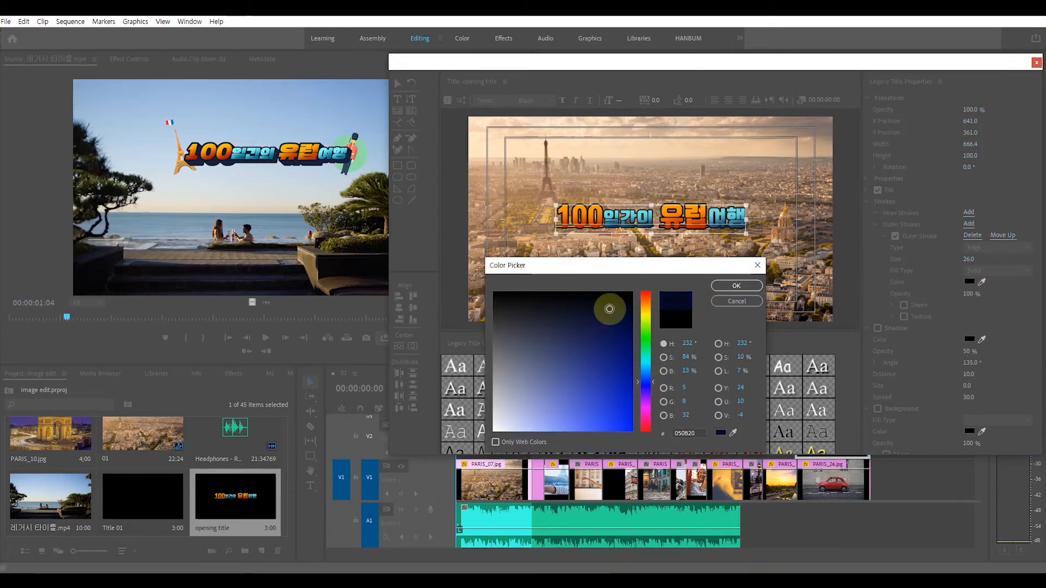
{"action": "left_click", "coordinate": [736, 286]}
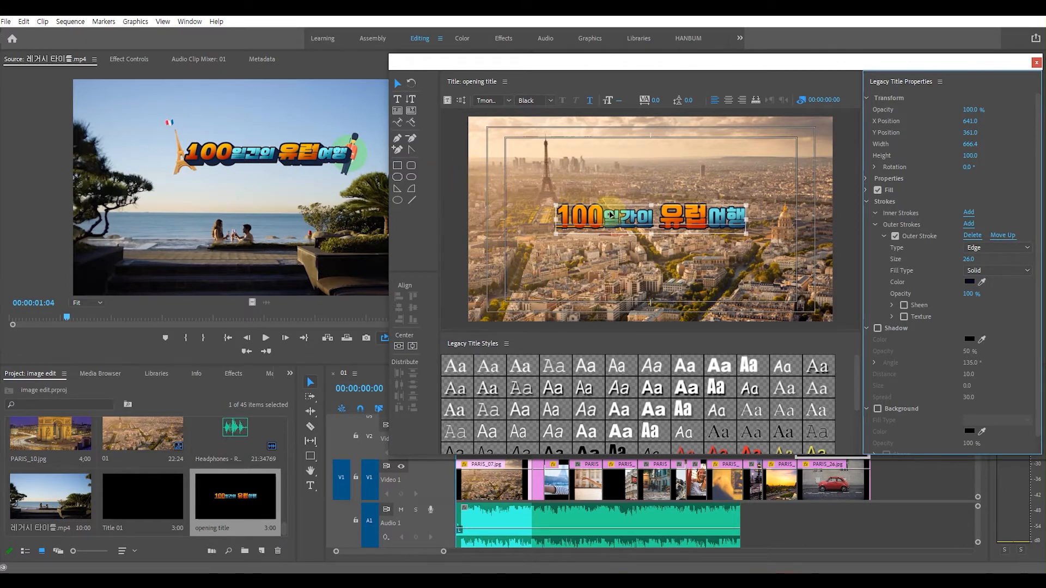
- Add a second outer stroke of type Depth with size 87, angle 45° and a dark navy color sampled from the title
{"action": "left_click", "coordinate": [968, 224]}
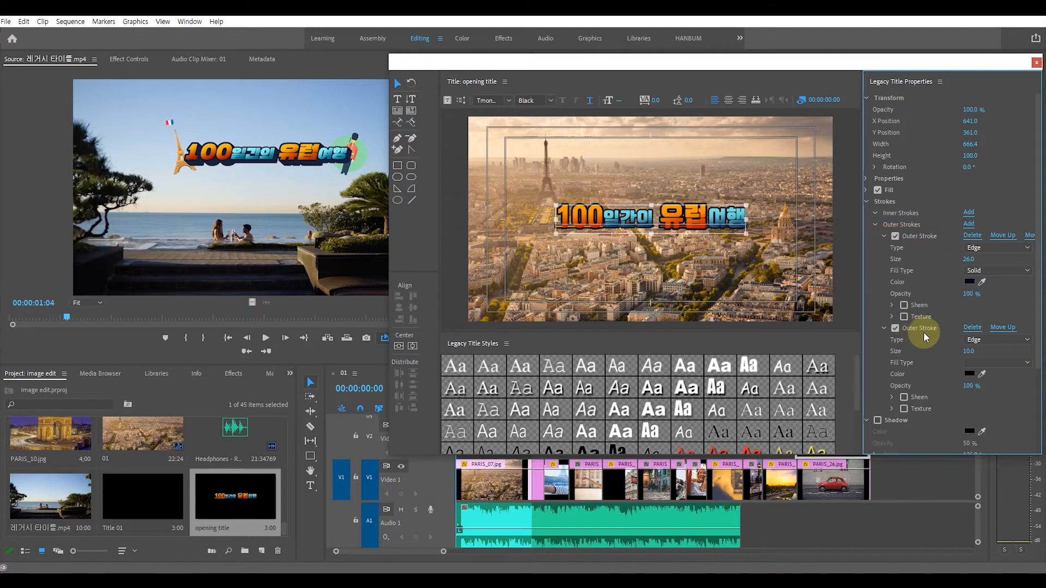
{"action": "left_click", "coordinate": [976, 343]}
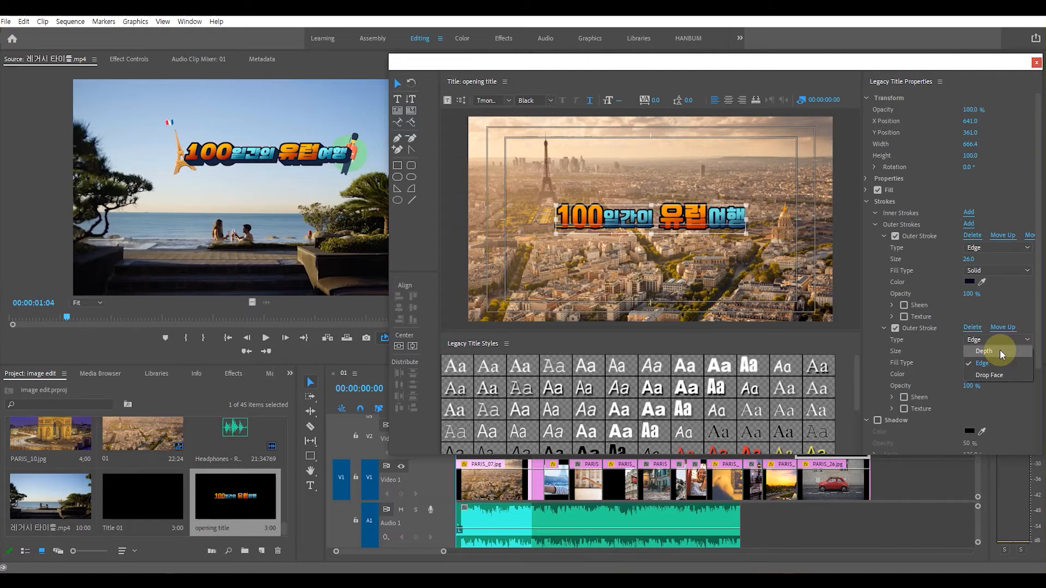
{"action": "left_click", "coordinate": [999, 350]}
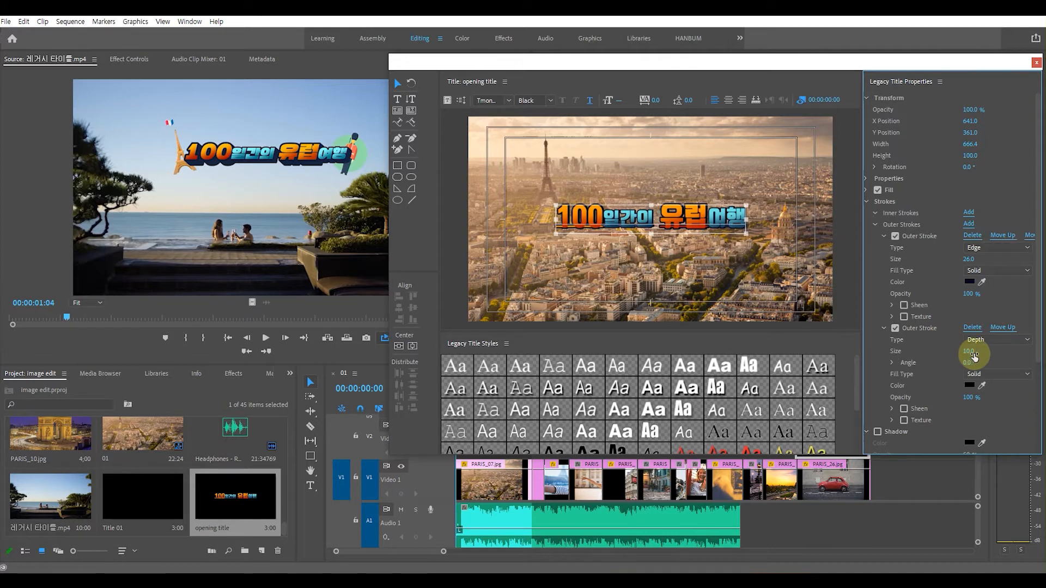
{"action": "mouse_move", "coordinate": [970, 354]}
{"action": "left_mouse_down"}
{"action": "mouse_move", "coordinate": [979, 354]}
{"action": "mouse_move", "coordinate": [973, 348]}
{"action": "left_mouse_up"}
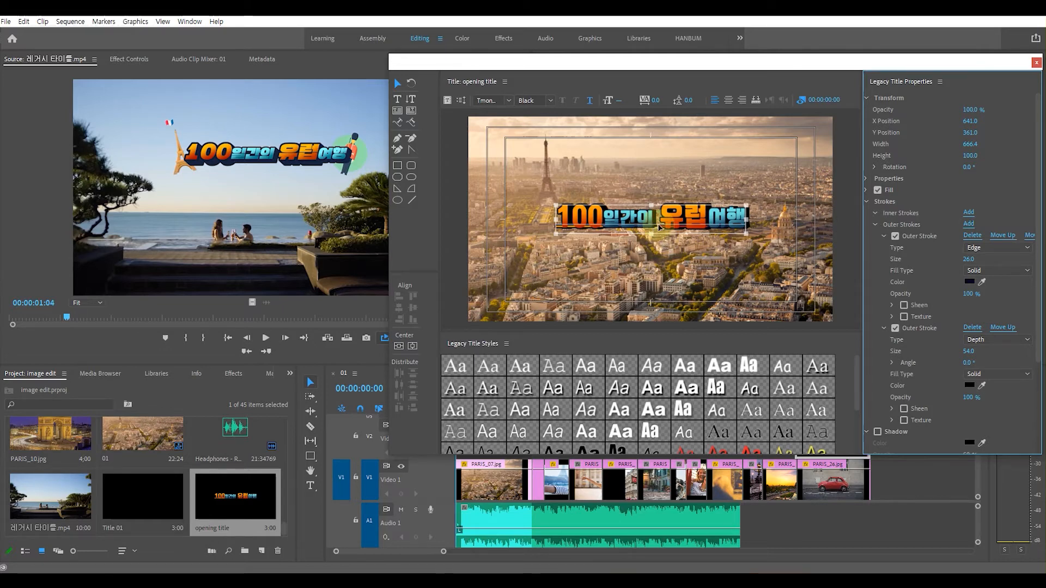
{"action": "left_click_drag", "start_coordinate": [967, 365], "coordinate": [982, 365]}
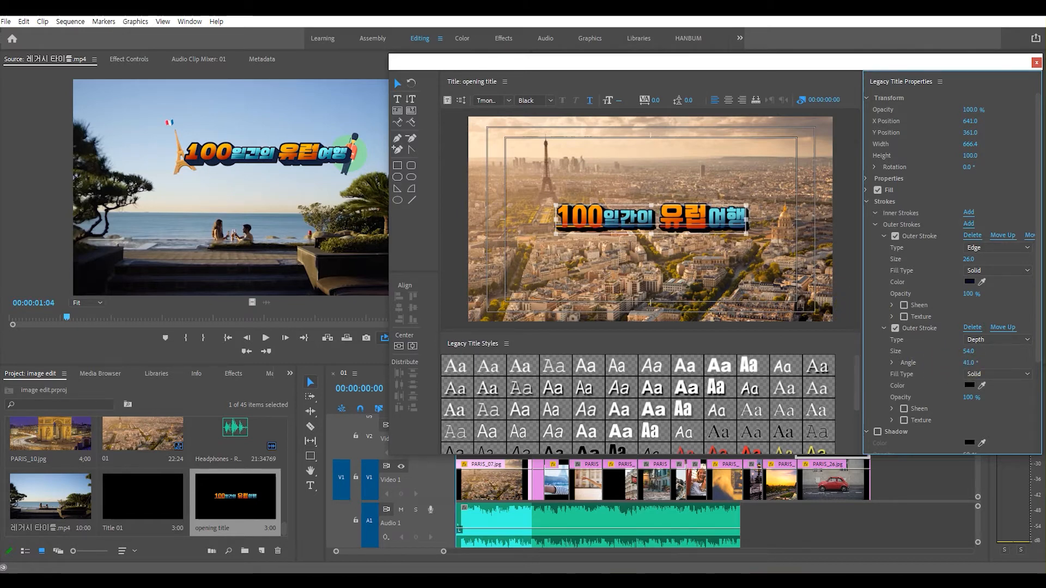
{"action": "left_click_drag", "start_coordinate": [982, 364], "coordinate": [985, 364]}
{"action": "left_click_drag", "start_coordinate": [969, 351], "coordinate": [987, 351]}
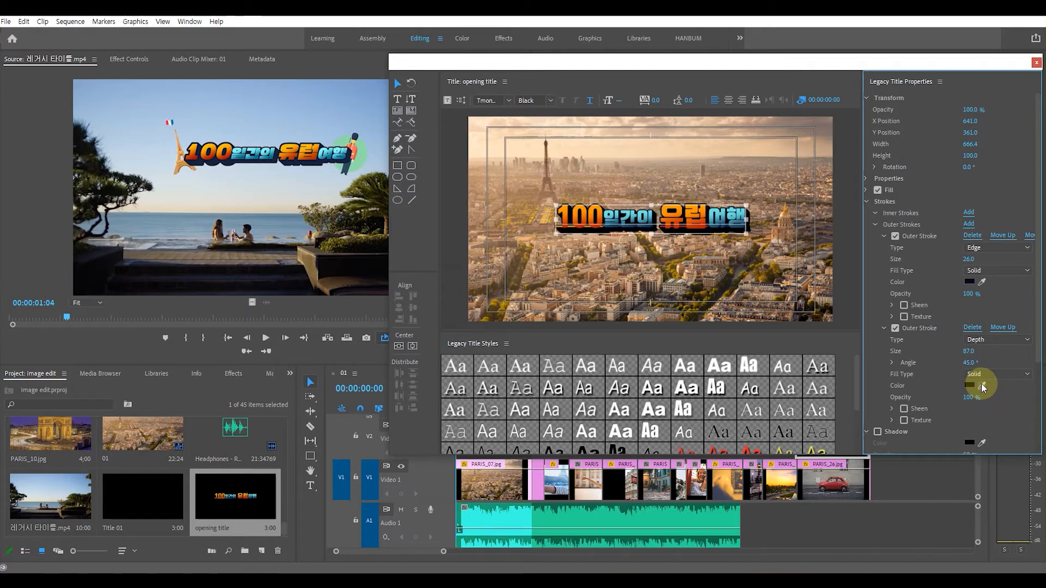
{"action": "mouse_move", "coordinate": [982, 384]}
{"action": "left_mouse_down"}
{"action": "mouse_move", "coordinate": [572, 195]}
{"action": "mouse_move", "coordinate": [591, 202]}
{"action": "mouse_move", "coordinate": [562, 206]}
{"action": "mouse_move", "coordinate": [629, 221]}
{"action": "left_mouse_up"}
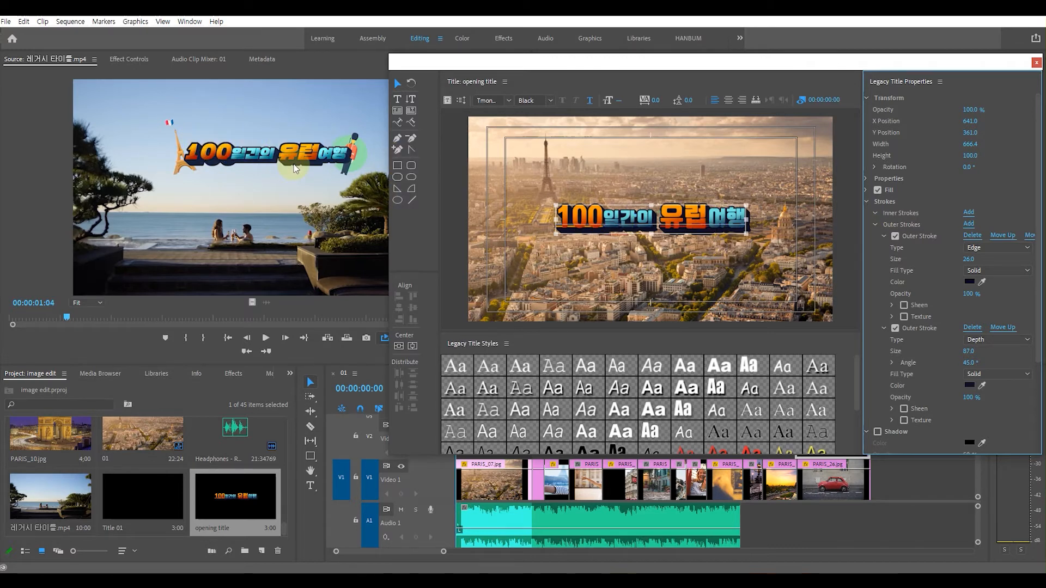
- Collapse the outer strokes, set the title's Slant to 16° and deselect the title
{"action": "left_click", "coordinate": [877, 224]}
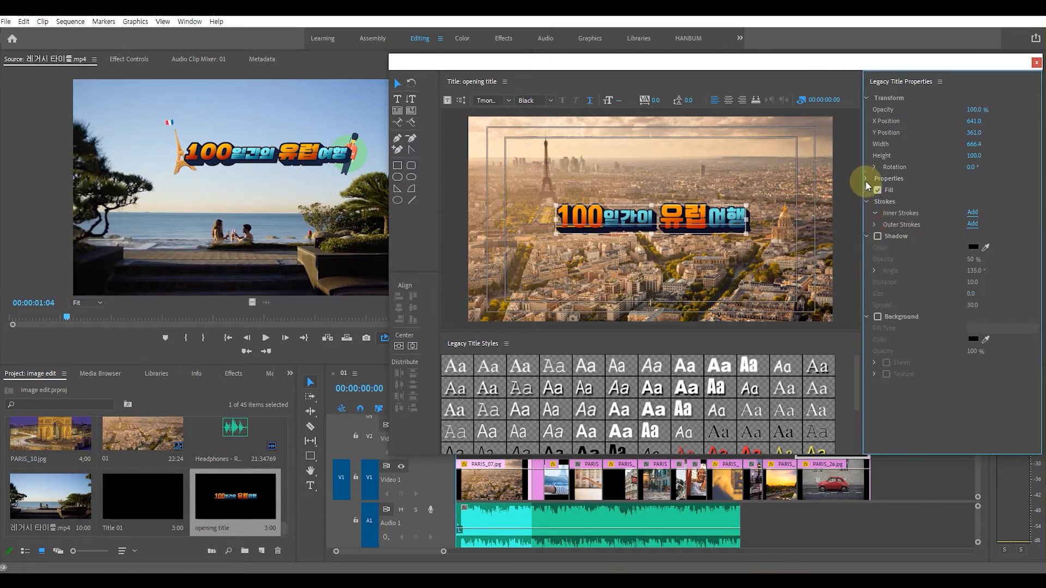
{"action": "left_click", "coordinate": [865, 177]}
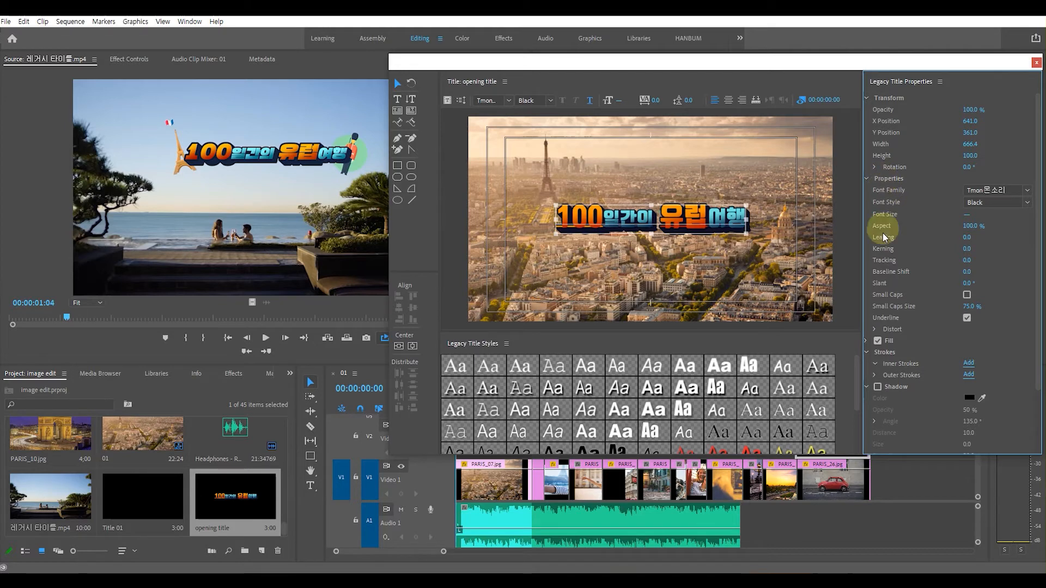
{"action": "mouse_move", "coordinate": [865, 261]}
{"action": "left_mouse_down"}
{"action": "mouse_move", "coordinate": [865, 274]}
{"action": "mouse_move", "coordinate": [899, 289]}
{"action": "mouse_move", "coordinate": [990, 291]}
{"action": "left_mouse_up"}
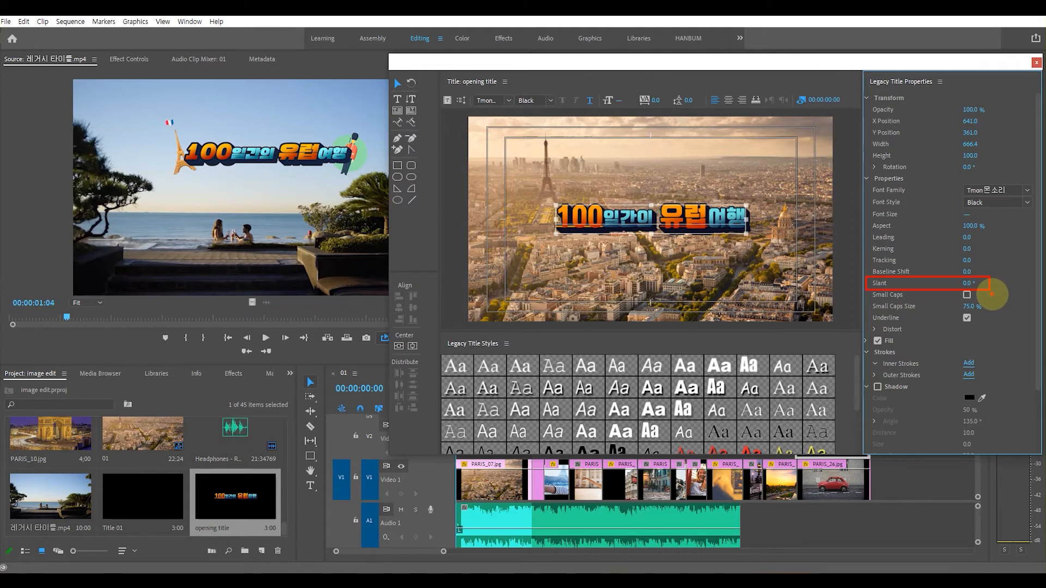
{"action": "left_click_drag", "start_coordinate": [968, 284], "coordinate": [977, 284]}
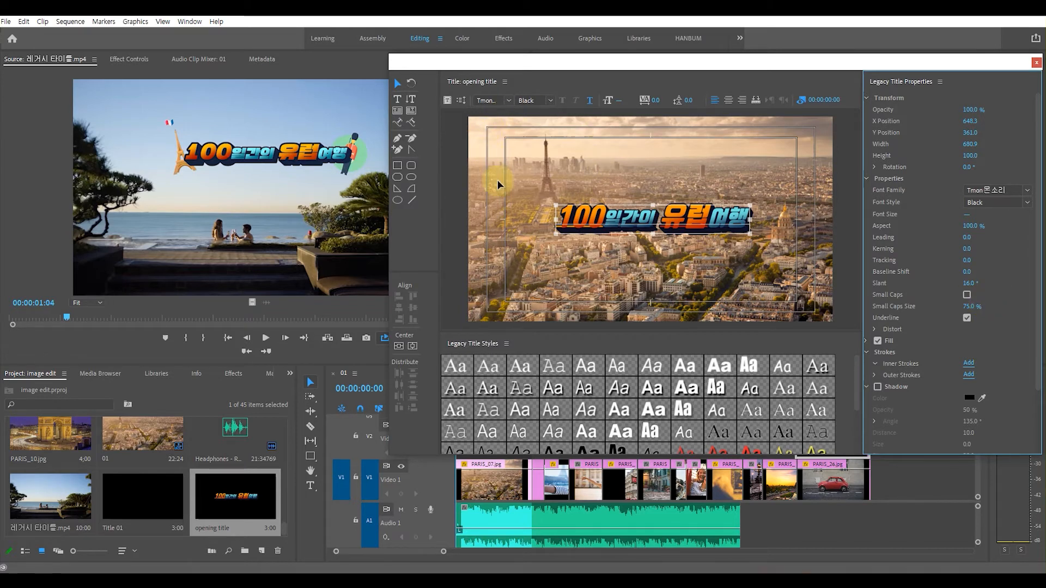
{"action": "left_click", "coordinate": [456, 201]}
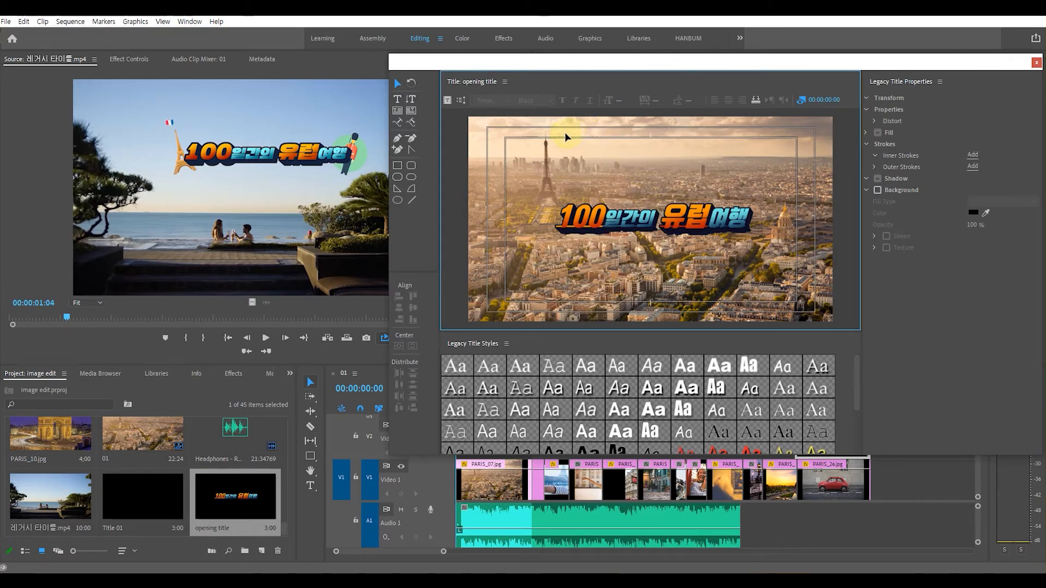
- Select the title text again and expand its Fill properties to review the linear gradient settings
{"action": "left_click", "coordinate": [721, 211]}
{"action": "scroll", "coordinate": [865, 195], "scroll_direction": "down", "scroll_amount": 3}
{"action": "left_click", "coordinate": [866, 183]}
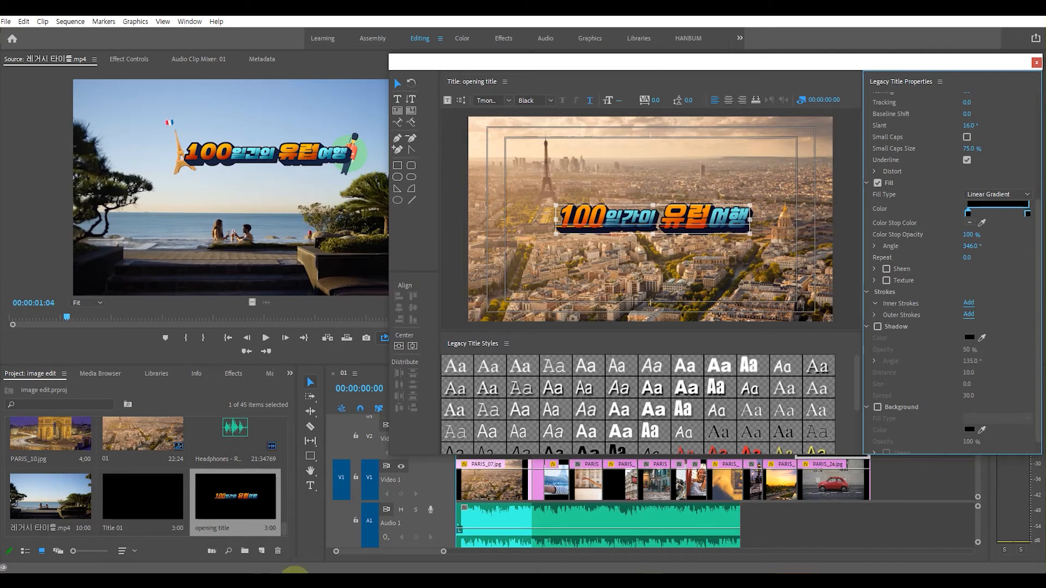
- Switch to Chrome, search Google Images for "airplane" and enlarge the browser window
{"action": "mouse_move", "coordinate": [164, 572]}
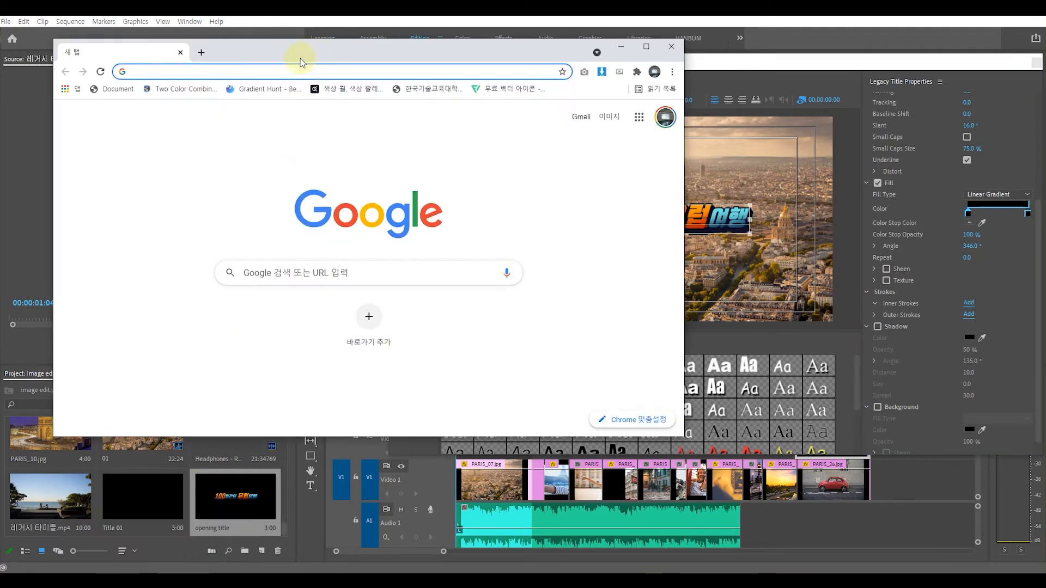
{"action": "left_click", "coordinate": [245, 71]}
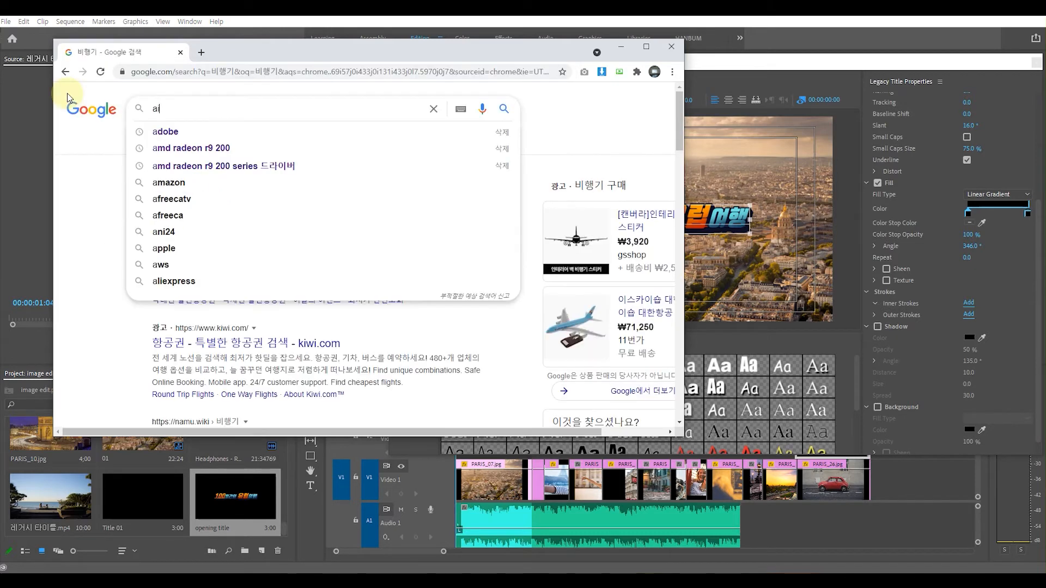
{"action": "type", "text": "ir"}
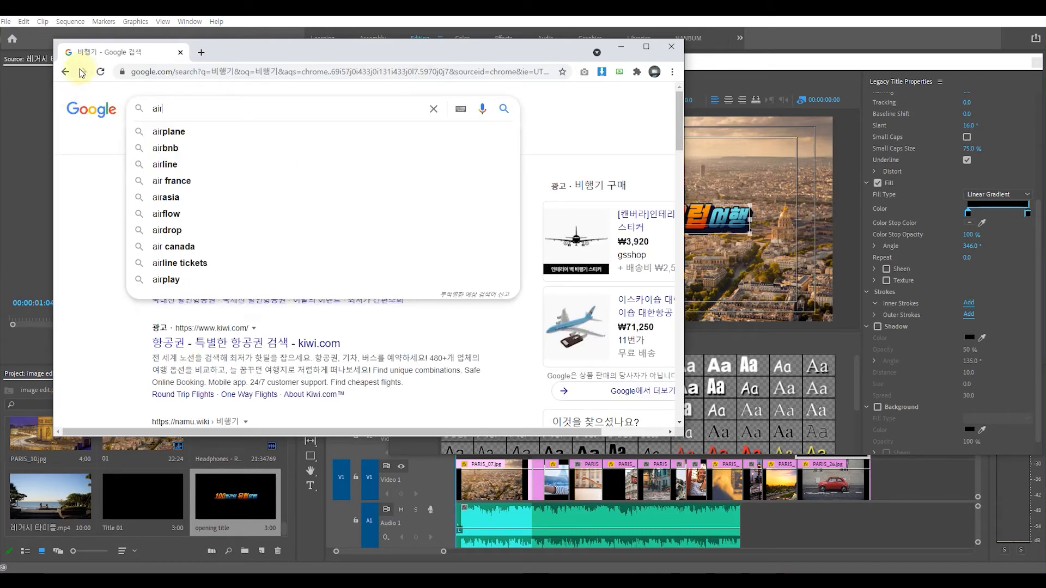
{"action": "left_click", "coordinate": [182, 132]}
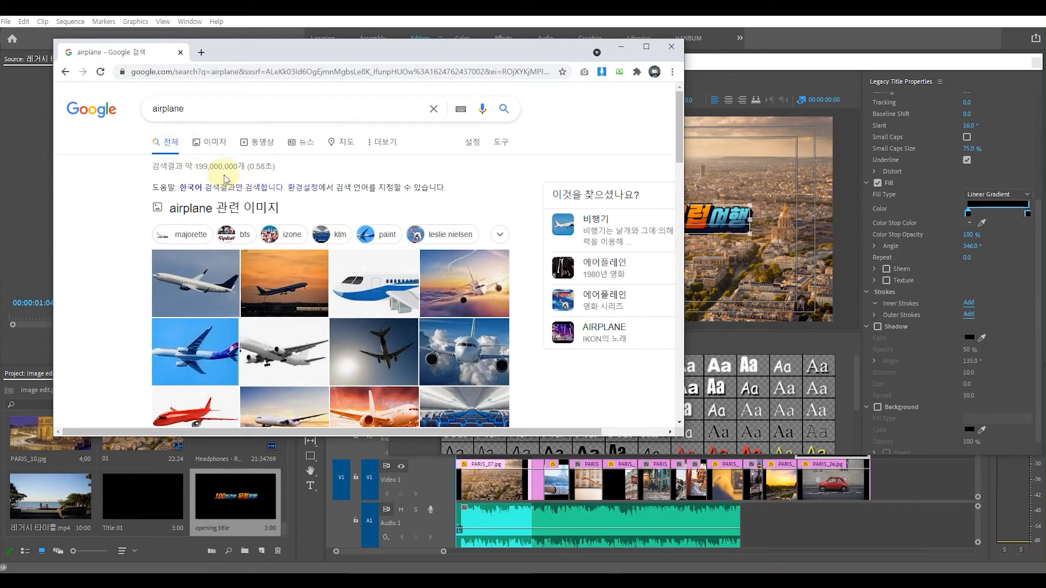
{"action": "left_click", "coordinate": [220, 146]}
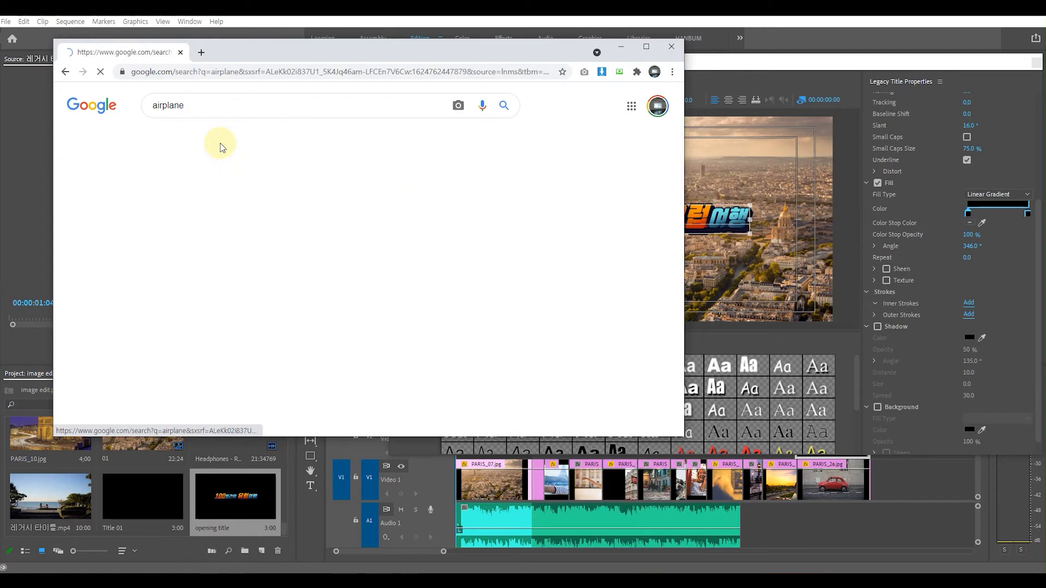
{"action": "left_click_drag", "start_coordinate": [499, 60], "coordinate": [498, 37]}
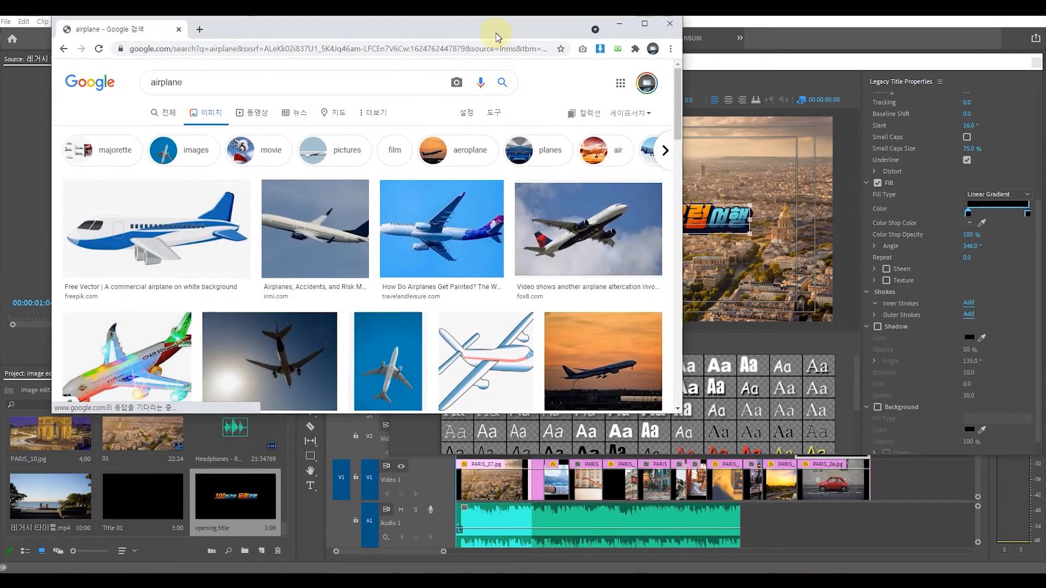
{"action": "left_click_drag", "start_coordinate": [684, 415], "coordinate": [829, 556]}
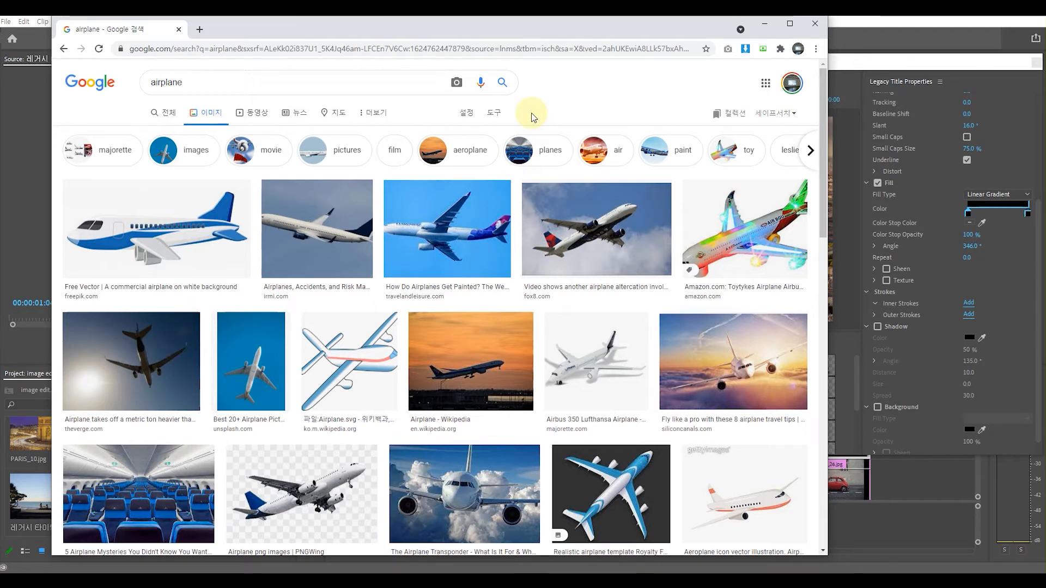
- Filter the airplane image results by color to transparent images and browse them
{"action": "left_click", "coordinate": [496, 121]}
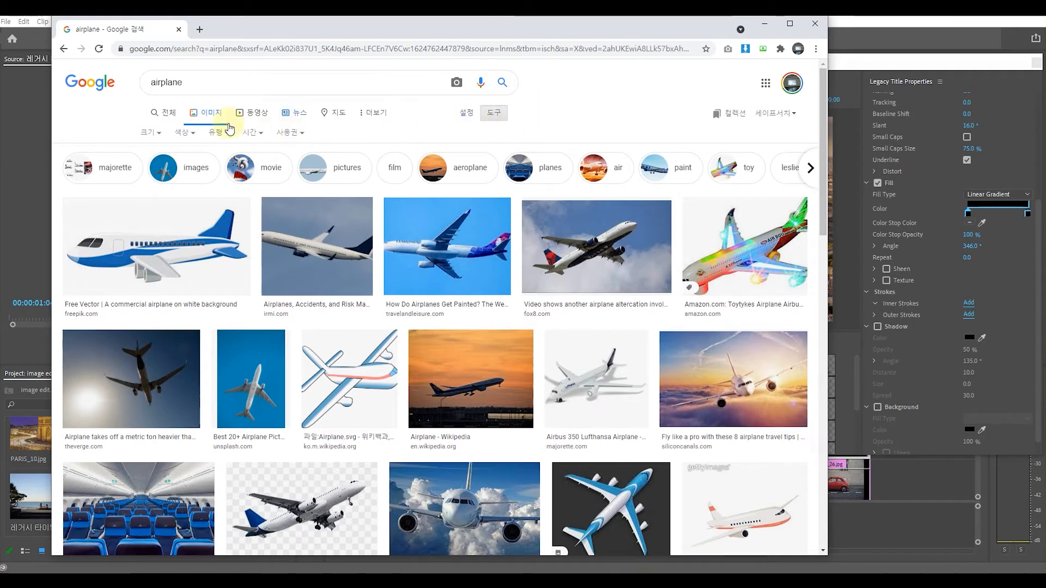
{"action": "left_click", "coordinate": [186, 132]}
{"action": "left_click", "coordinate": [198, 187]}
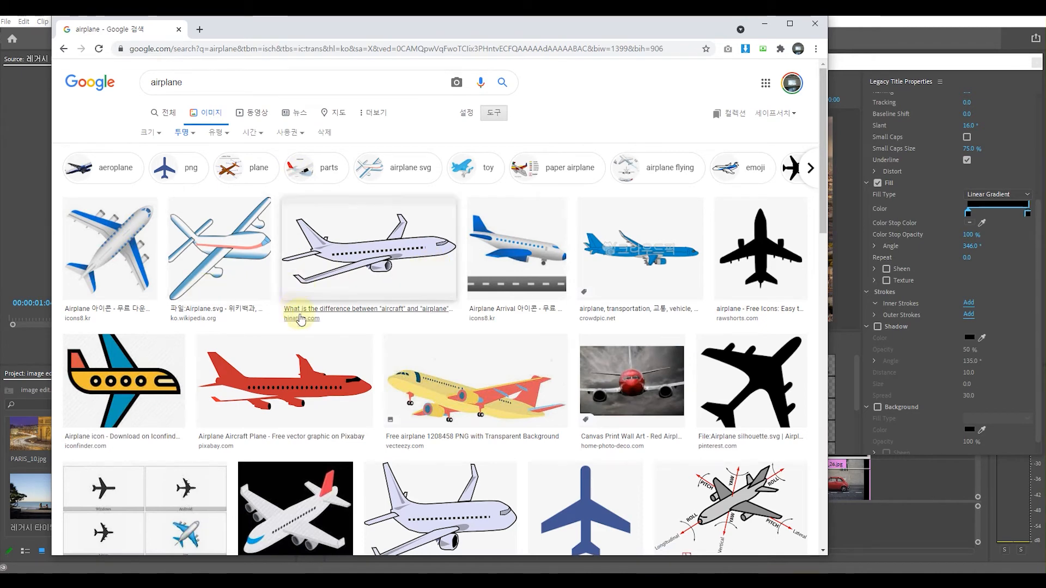
{"action": "scroll", "coordinate": [330, 346], "scroll_direction": "down", "scroll_amount": 3}
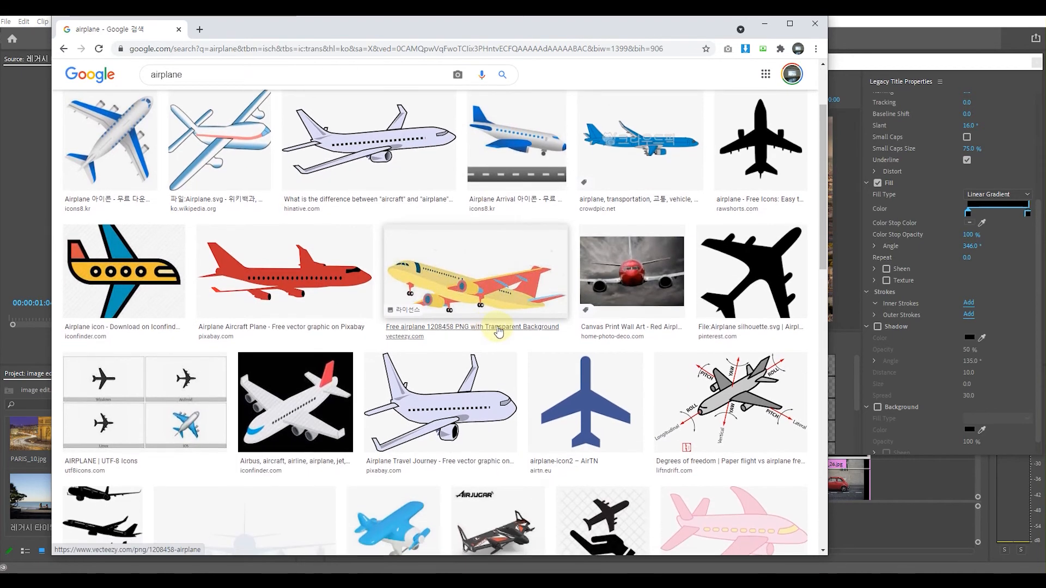
{"action": "scroll", "coordinate": [498, 330], "scroll_direction": "down", "scroll_amount": 4}
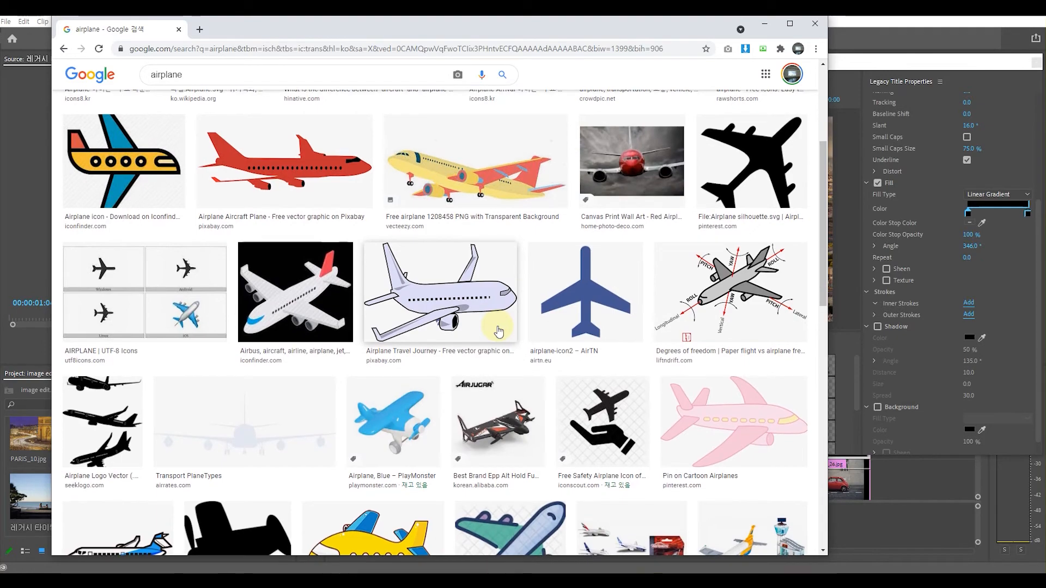
{"action": "scroll", "coordinate": [499, 330], "scroll_direction": "down", "scroll_amount": 4}
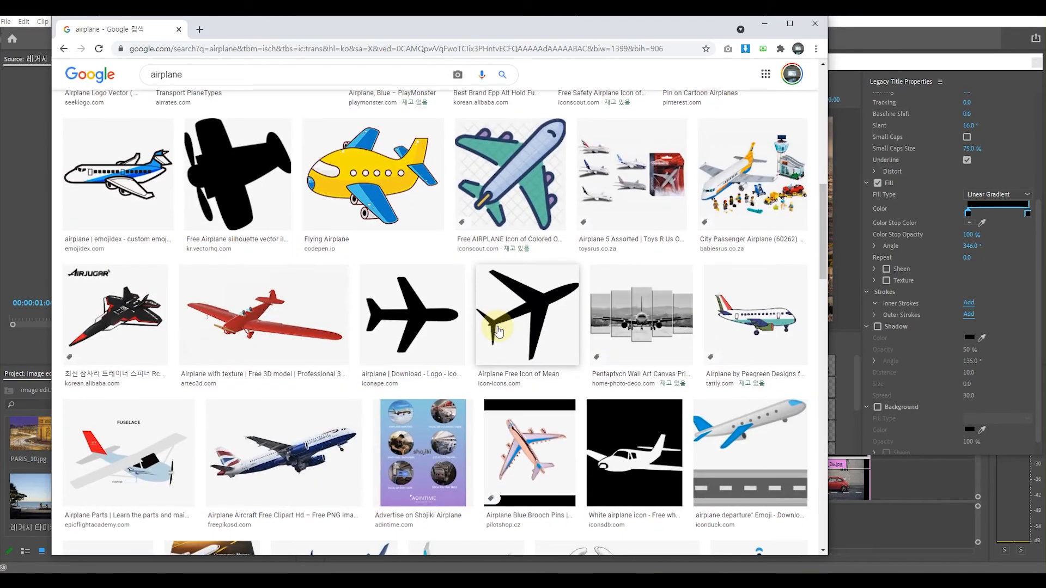
{"action": "scroll", "coordinate": [499, 330], "scroll_direction": "up", "scroll_amount": 4}
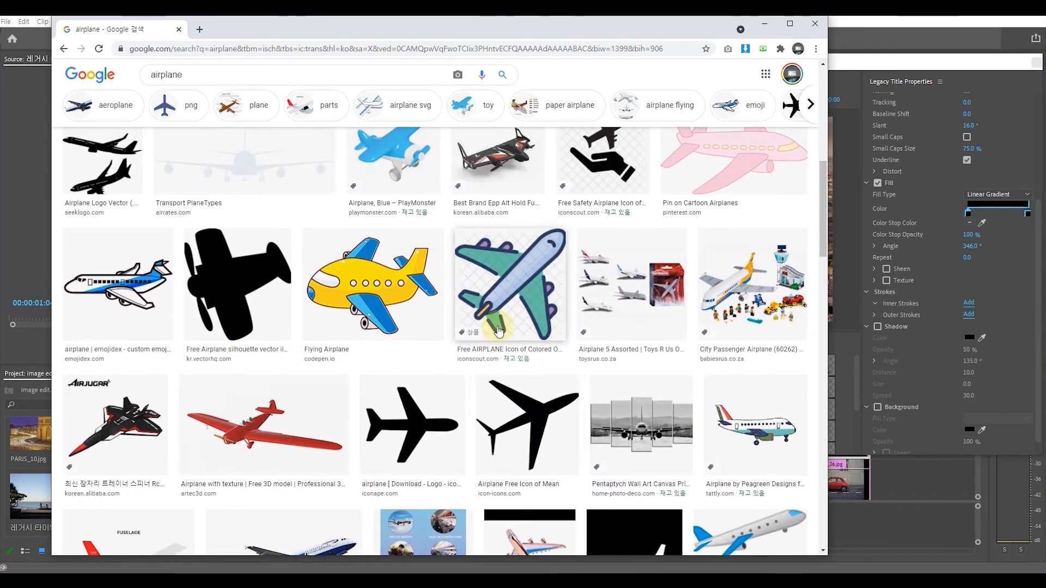
{"action": "scroll", "coordinate": [499, 330], "scroll_direction": "up", "scroll_amount": 6}
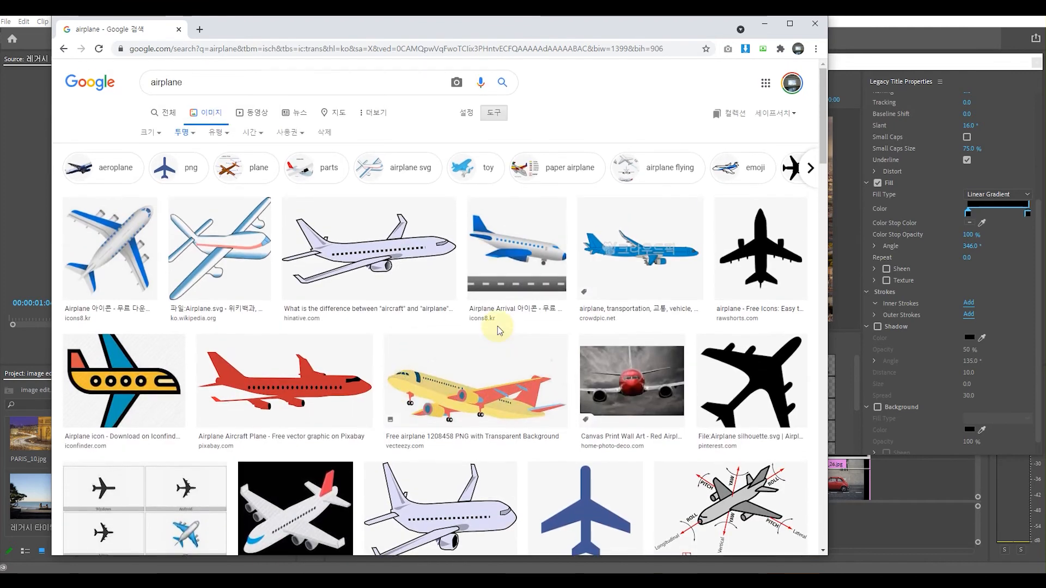
- Search Google Images for "airplane png", widen the browser window and browse the results
{"action": "left_click", "coordinate": [201, 83]}
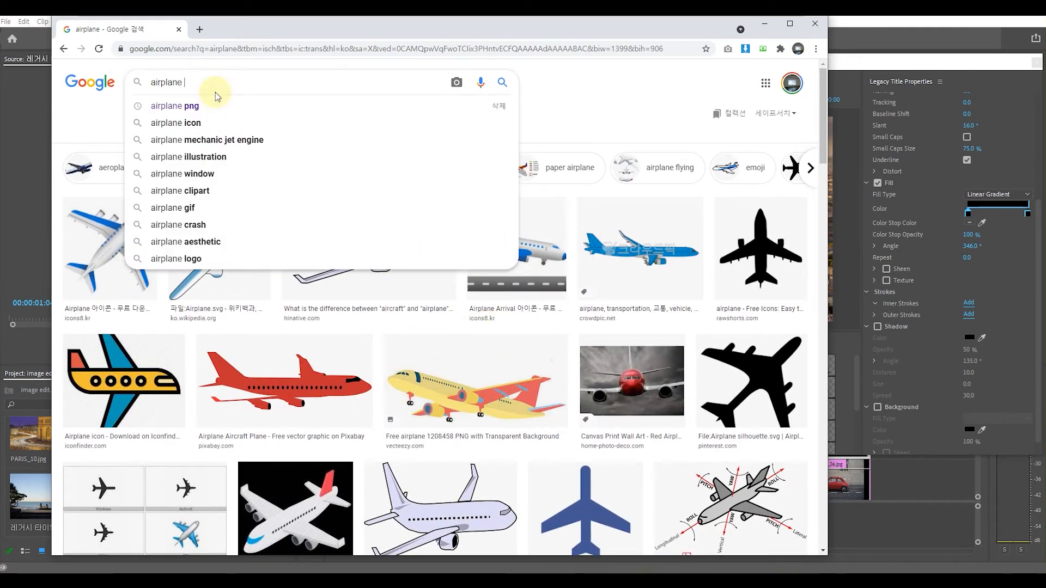
{"action": "left_click", "coordinate": [175, 106]}
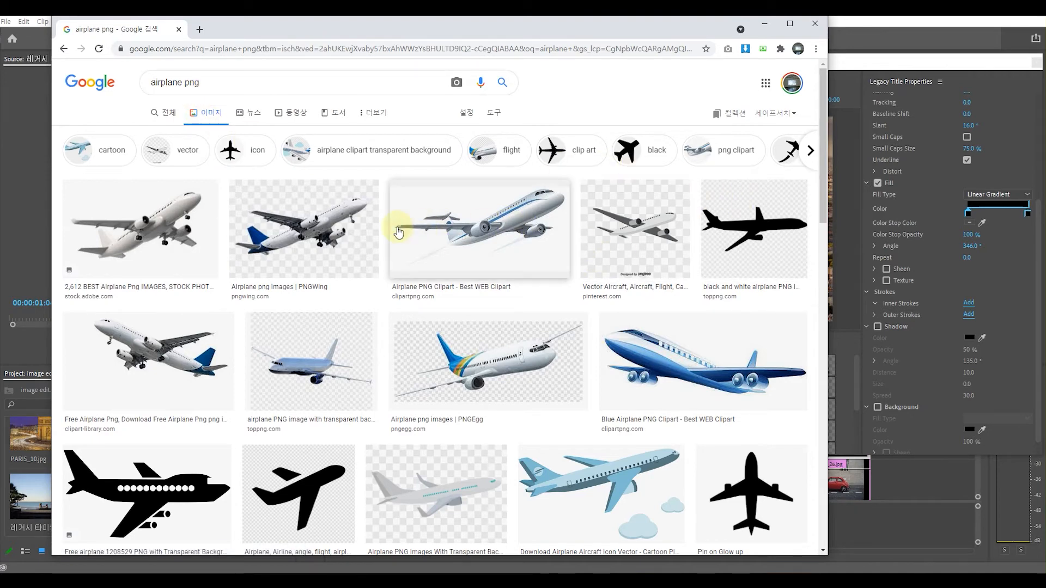
{"action": "scroll", "coordinate": [381, 302], "scroll_direction": "down", "scroll_amount": 2}
{"action": "scroll", "coordinate": [388, 306], "scroll_direction": "down", "scroll_amount": 4}
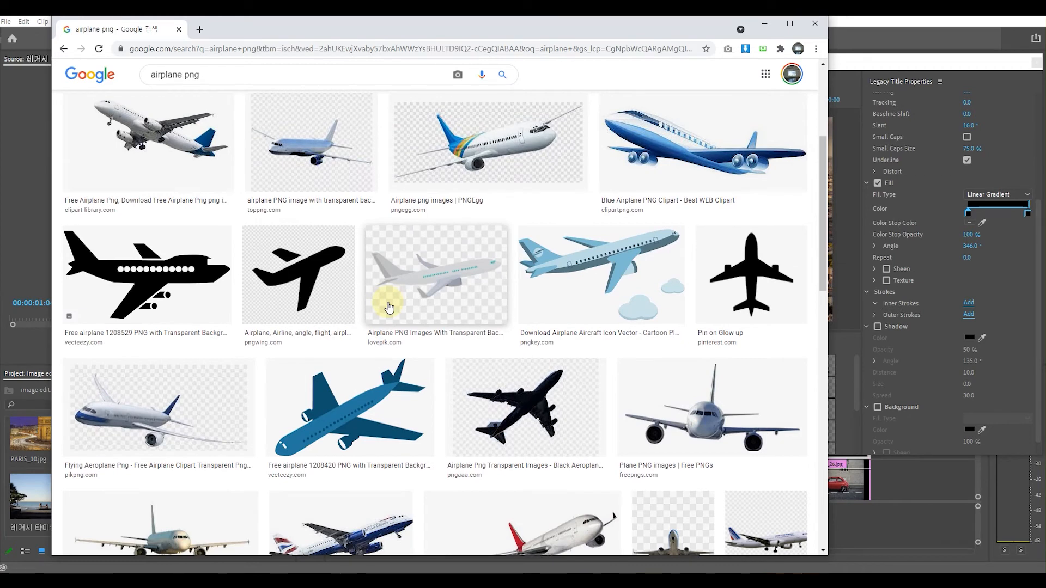
{"action": "scroll", "coordinate": [389, 308], "scroll_direction": "up", "scroll_amount": 1}
{"action": "left_click_drag", "start_coordinate": [828, 248], "coordinate": [911, 248]}
{"action": "scroll", "coordinate": [339, 282], "scroll_direction": "up", "scroll_amount": 2}
{"action": "scroll", "coordinate": [339, 281], "scroll_direction": "up", "scroll_amount": 2}
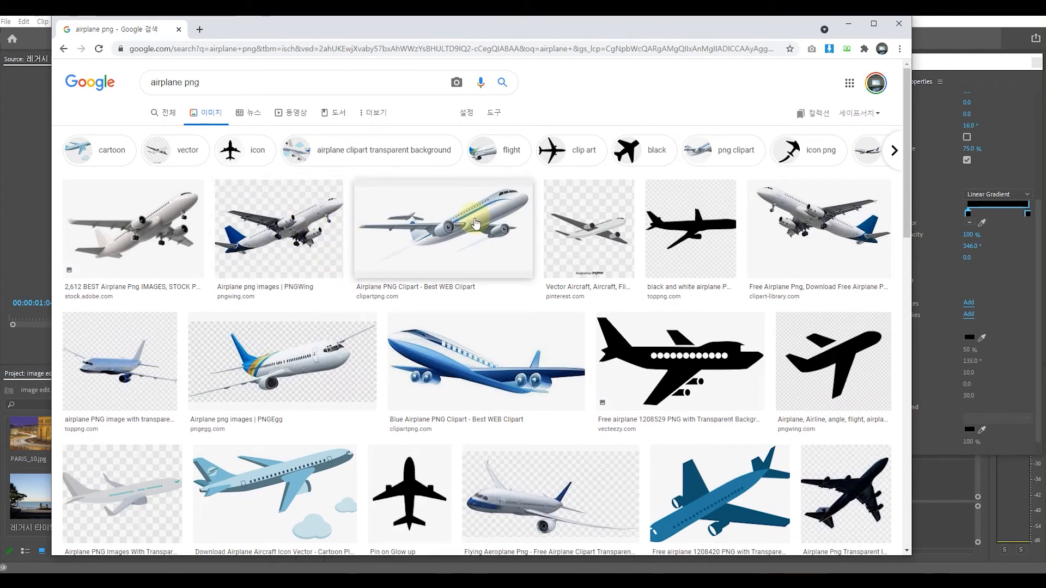
- Save the blue-tailed airplane image from PNGEgg to disk, and deselect the title back in Premiere Pro
{"action": "left_click", "coordinate": [318, 351]}
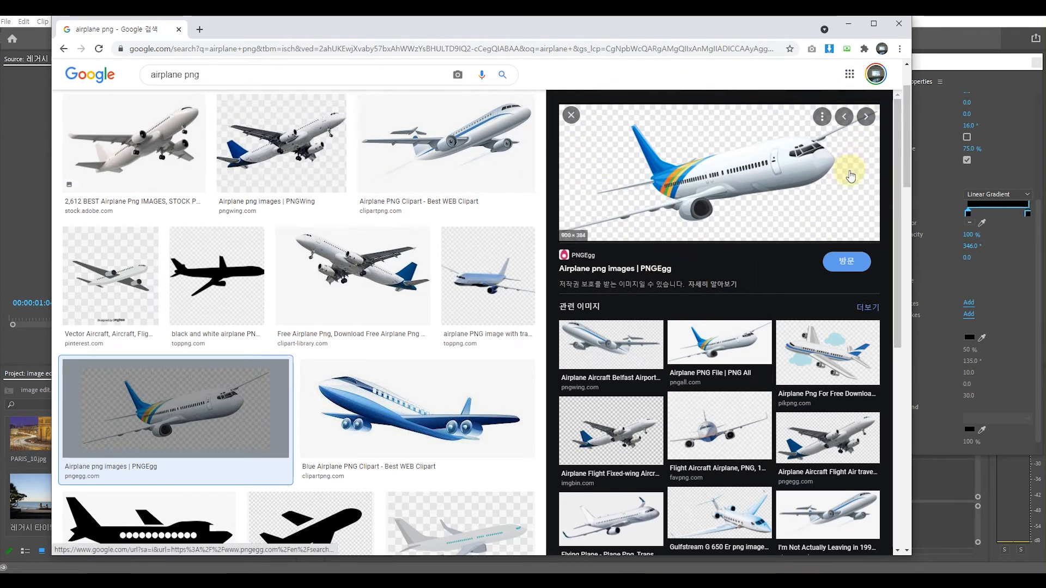
{"action": "right_click", "coordinate": [726, 179]}
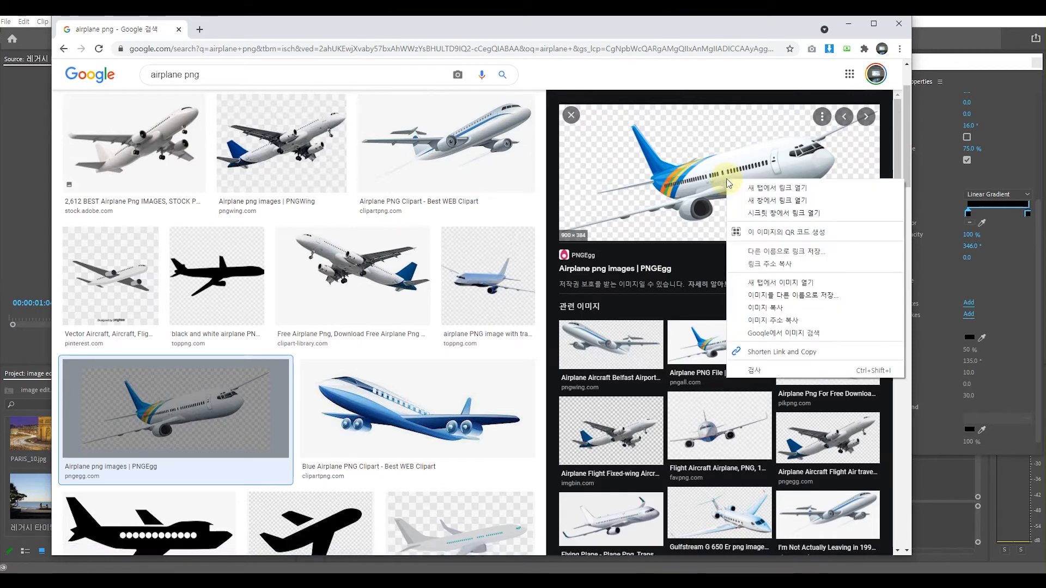
{"action": "left_click", "coordinate": [822, 301]}
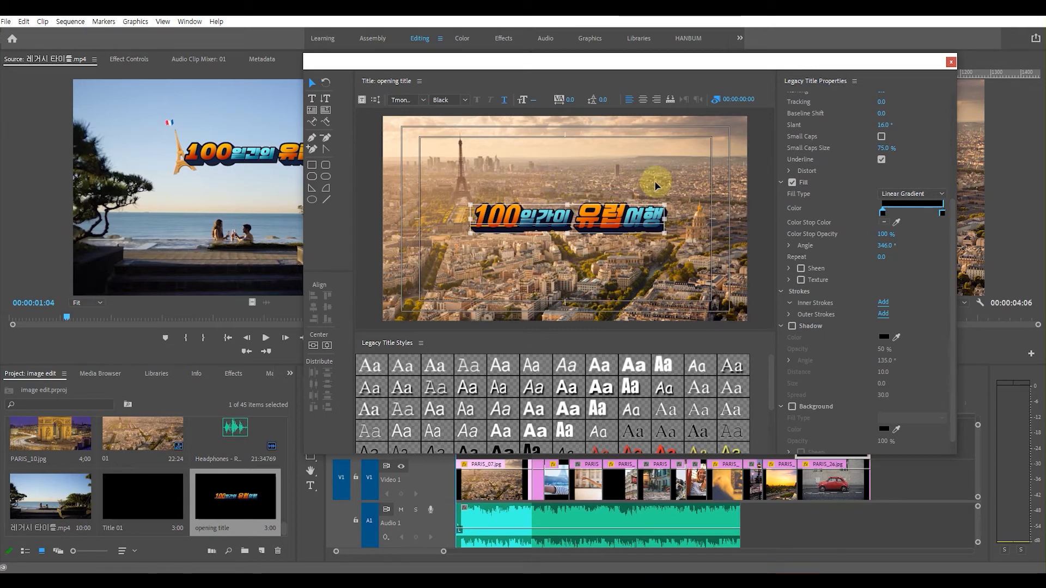
{"action": "left_click", "coordinate": [532, 170]}
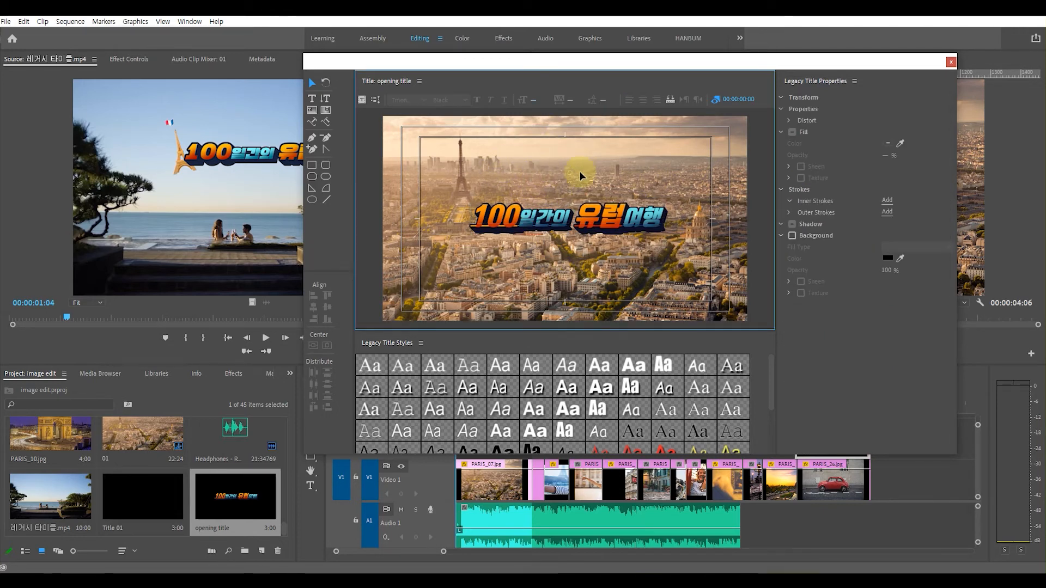
- Insert the airplane graphic unnamed.png from the 이미지 folder into the opening title
{"action": "right_click", "coordinate": [531, 184]}
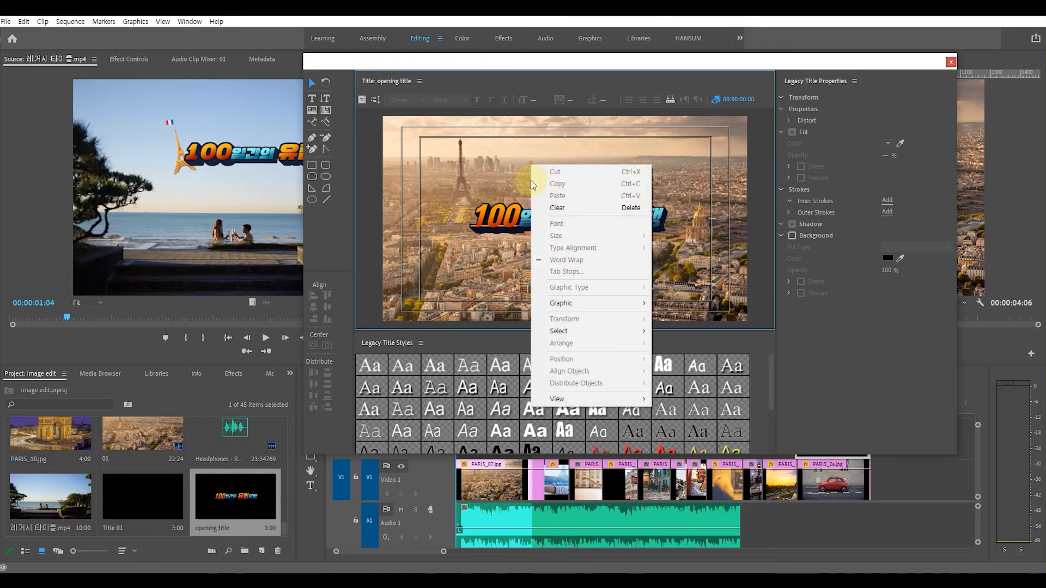
{"action": "mouse_move", "coordinate": [565, 306]}
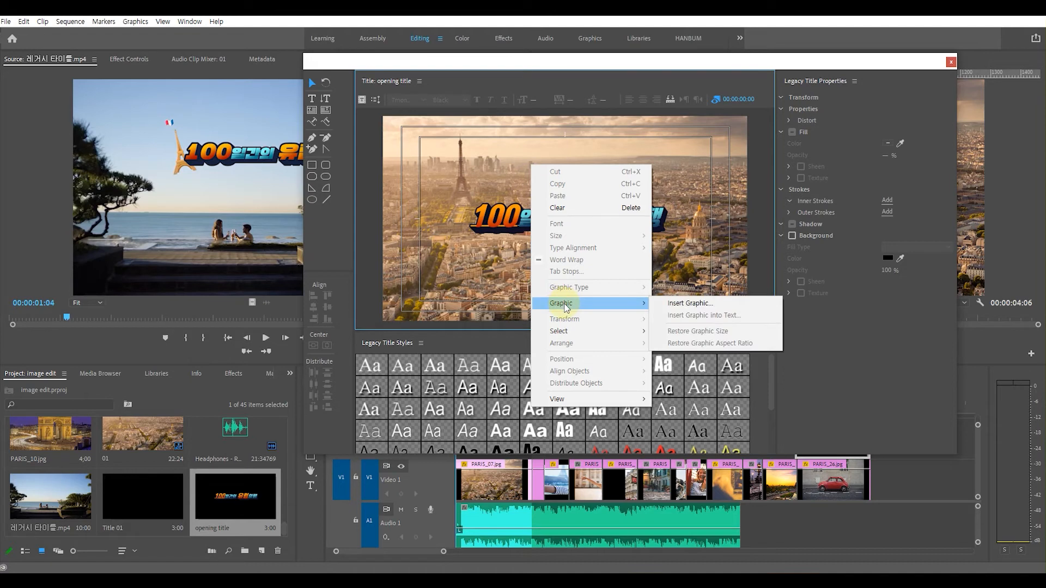
{"action": "left_click", "coordinate": [689, 311]}
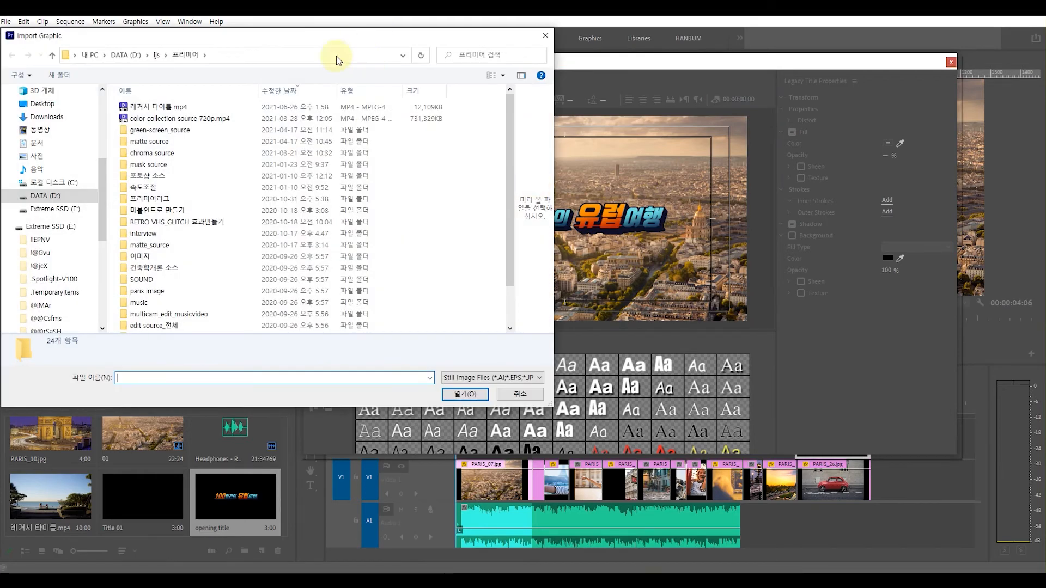
{"action": "left_click_drag", "start_coordinate": [308, 38], "coordinate": [474, 86]}
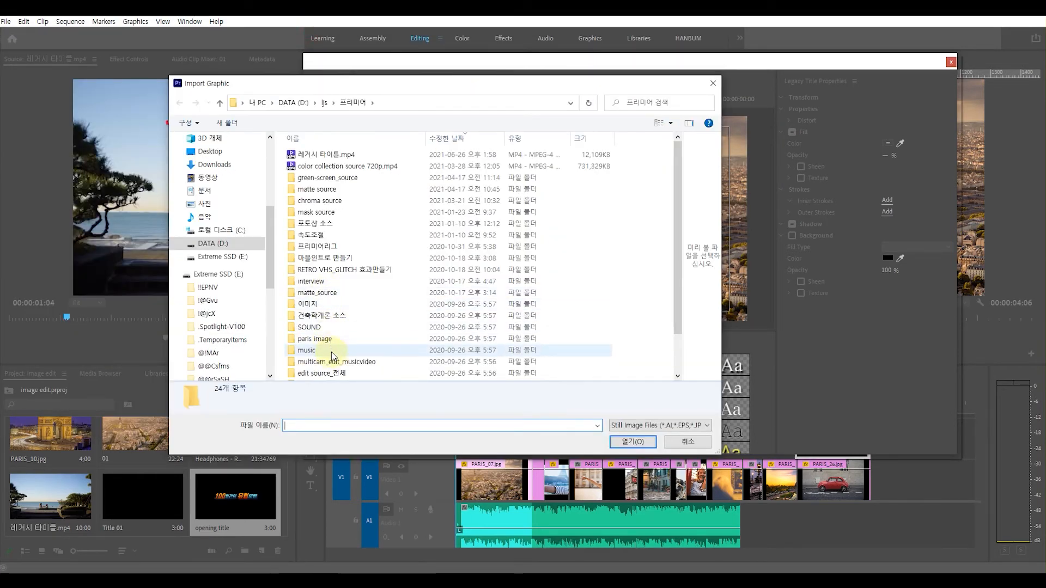
{"action": "scroll", "coordinate": [334, 354], "scroll_direction": "down", "scroll_amount": 1}
{"action": "scroll", "coordinate": [335, 352], "scroll_direction": "up", "scroll_amount": 1}
{"action": "scroll", "coordinate": [343, 272], "scroll_direction": "down", "scroll_amount": 1}
{"action": "double_click", "coordinate": [308, 258]}
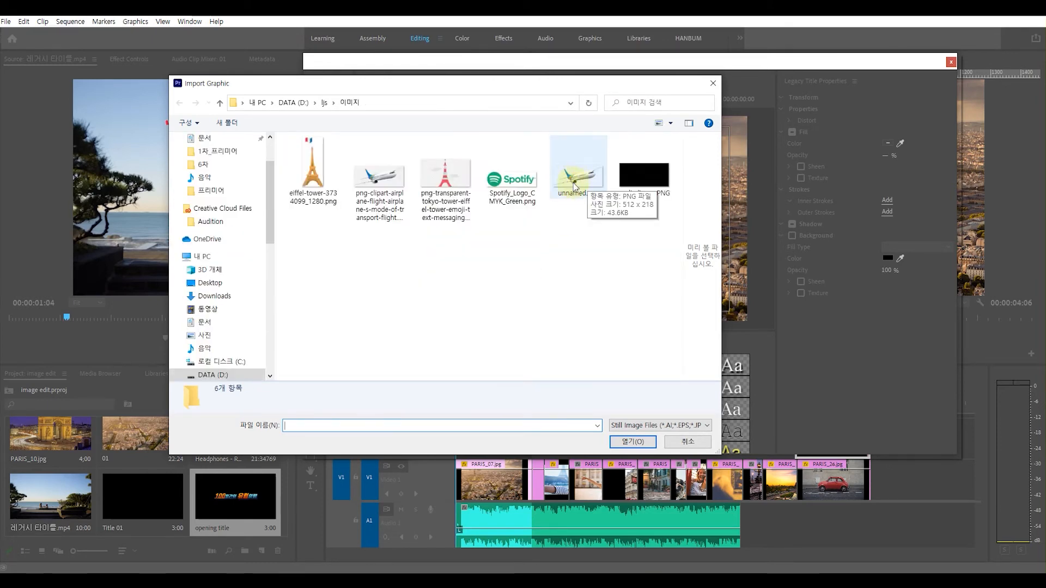
{"action": "left_click", "coordinate": [574, 187]}
{"action": "left_click", "coordinate": [640, 448]}
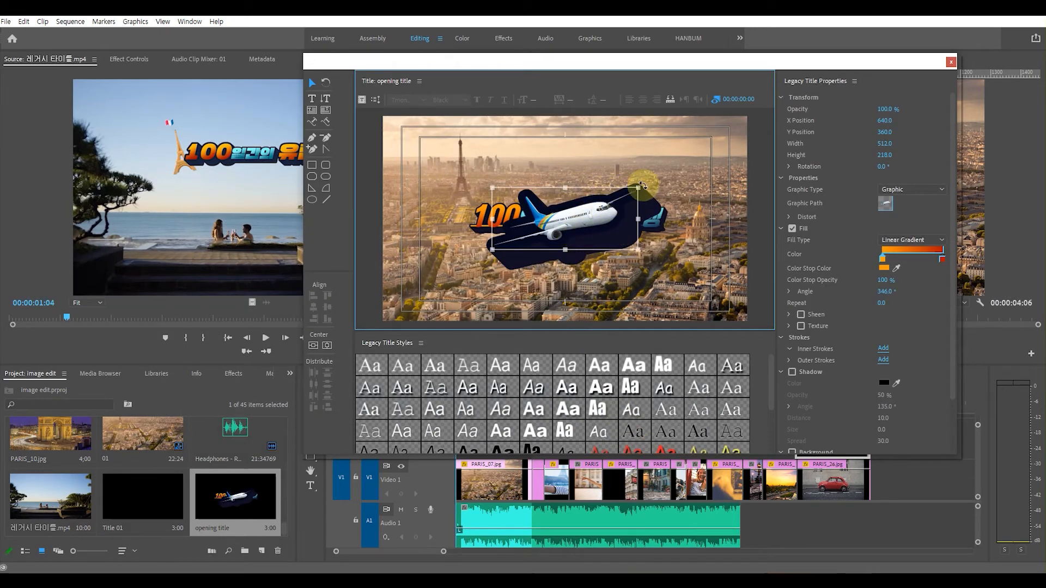
- Move the airplane up off the middle of the title and delete both of its outer strokes
{"action": "left_click_drag", "start_coordinate": [571, 214], "coordinate": [512, 188]}
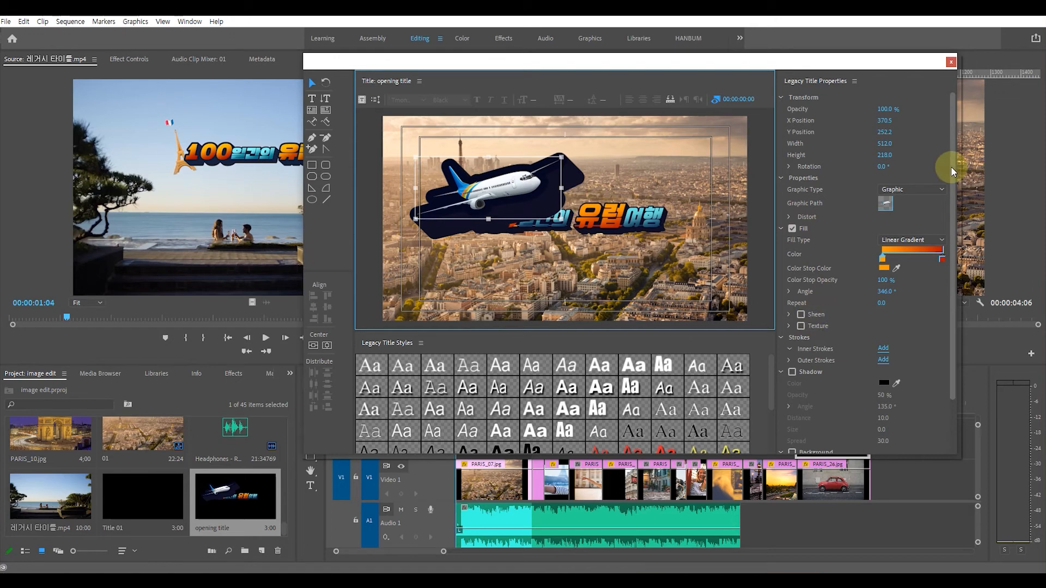
{"action": "left_click_drag", "start_coordinate": [954, 168], "coordinate": [801, 288]}
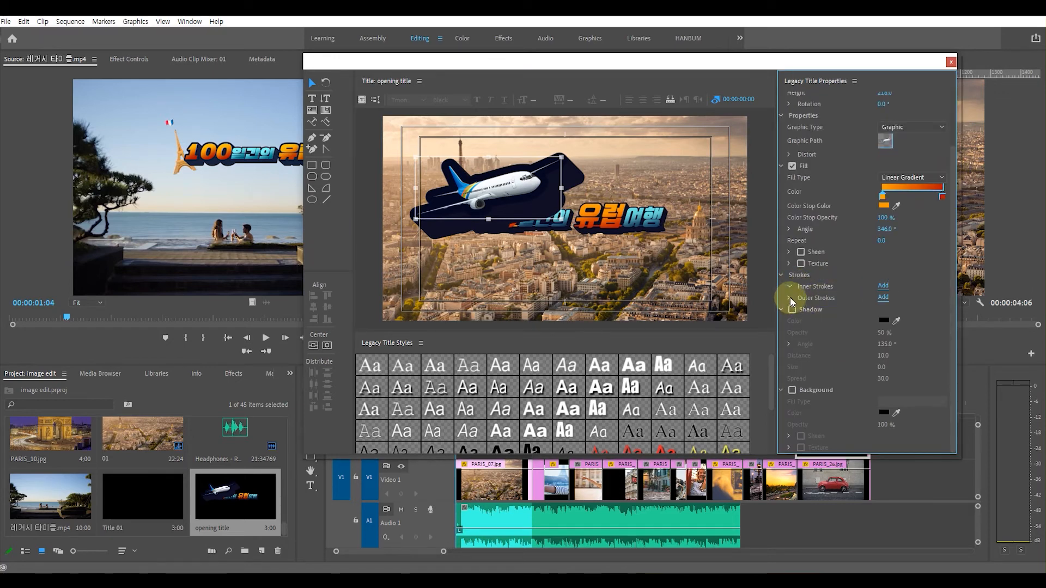
{"action": "left_click", "coordinate": [789, 298]}
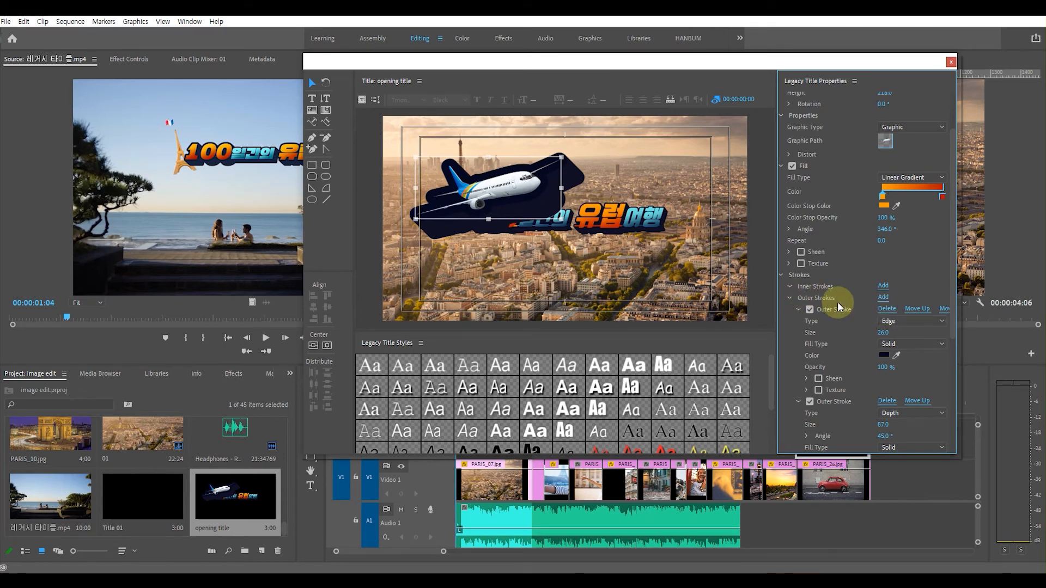
{"action": "left_click", "coordinate": [886, 309]}
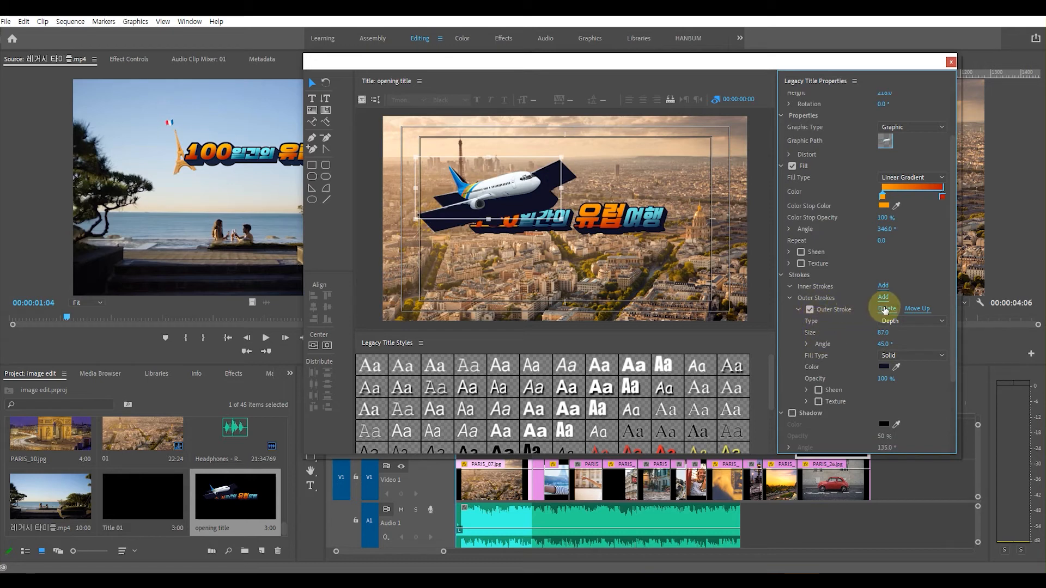
{"action": "left_click", "coordinate": [885, 308]}
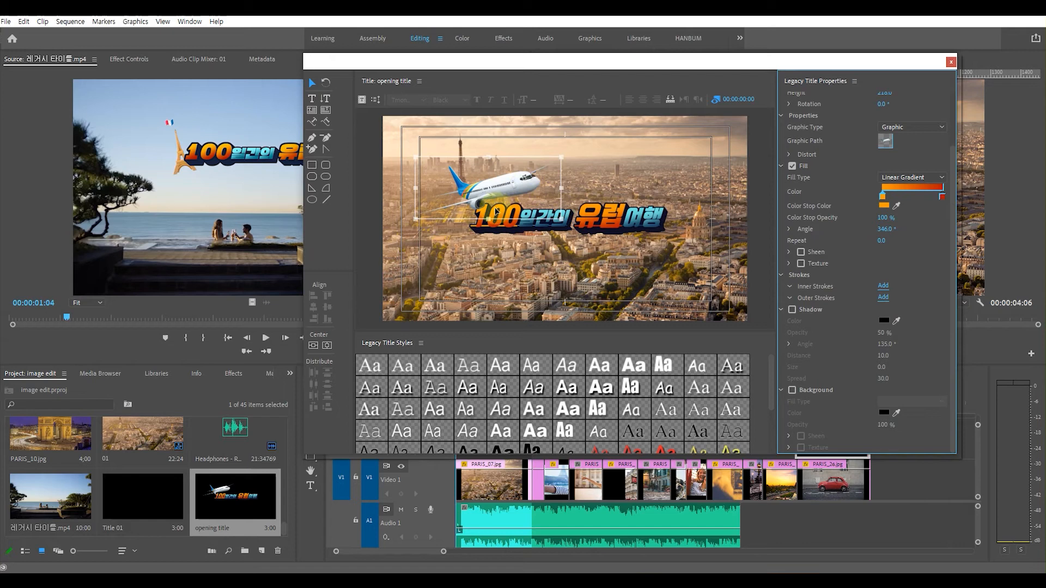
- Move the airplane over the upper part of the title text and enlarge it slightly
{"action": "left_click_drag", "start_coordinate": [488, 186], "coordinate": [647, 197]}
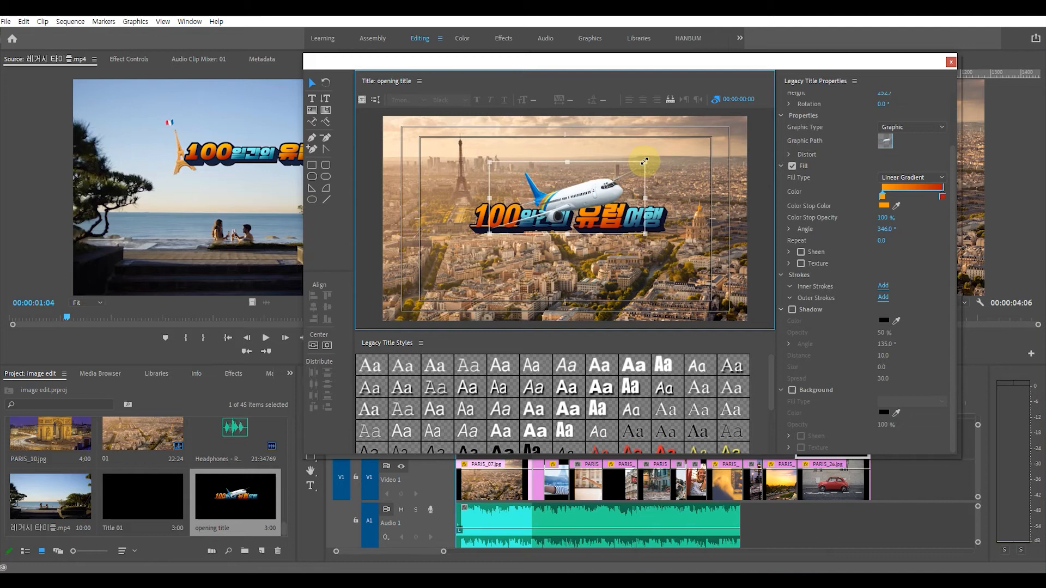
{"action": "left_click_drag", "start_coordinate": [660, 161], "coordinate": [675, 163]}
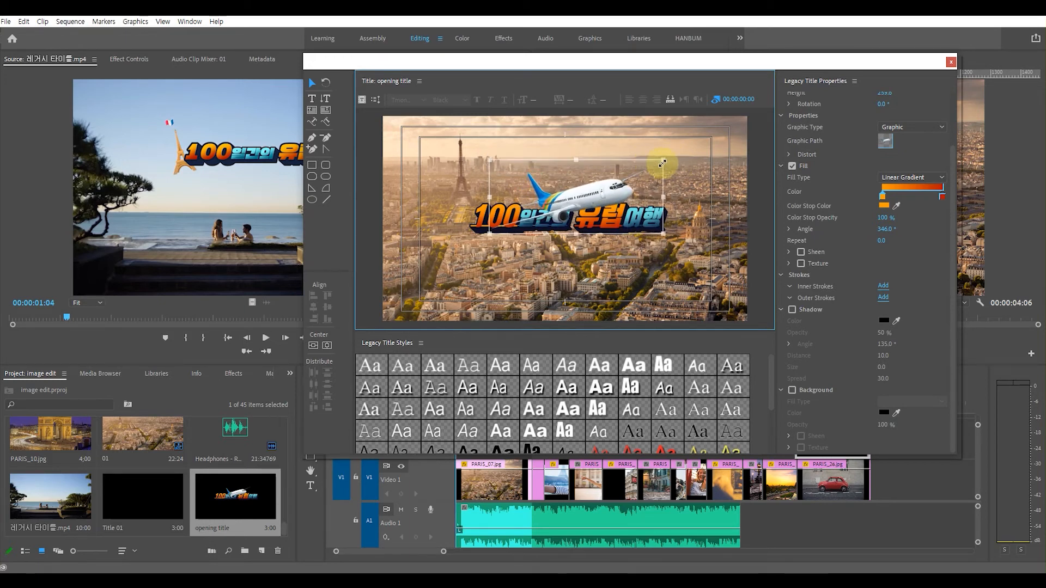
{"action": "mouse_move", "coordinate": [625, 187]}
{"action": "left_mouse_down"}
{"action": "mouse_move", "coordinate": [630, 235]}
{"action": "mouse_move", "coordinate": [630, 190]}
{"action": "left_mouse_up"}
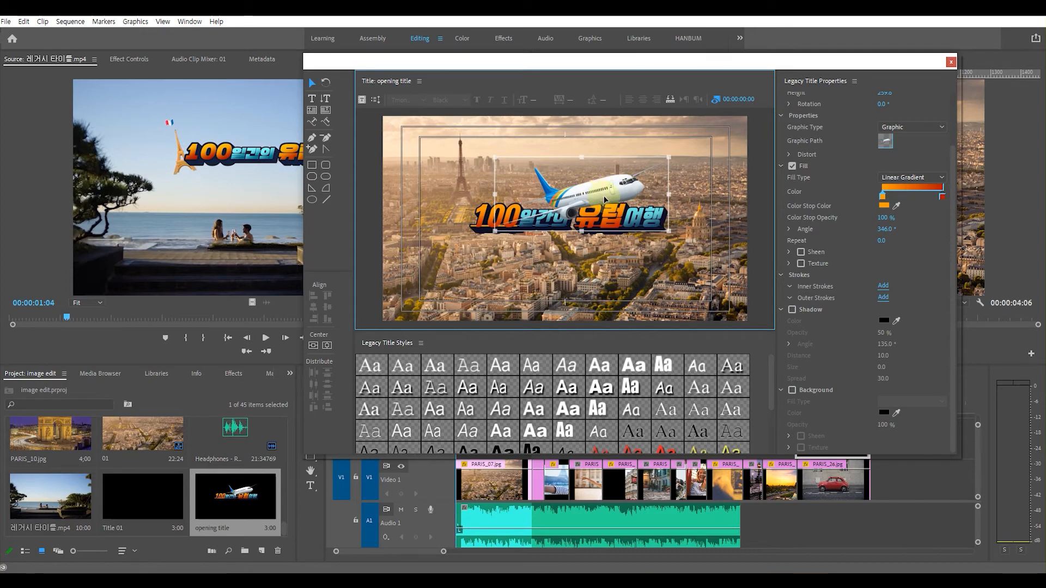
- Send the airplane backward behind the title text and place it, slightly enlarged, above the word 여행
{"action": "right_click", "coordinate": [608, 178]}
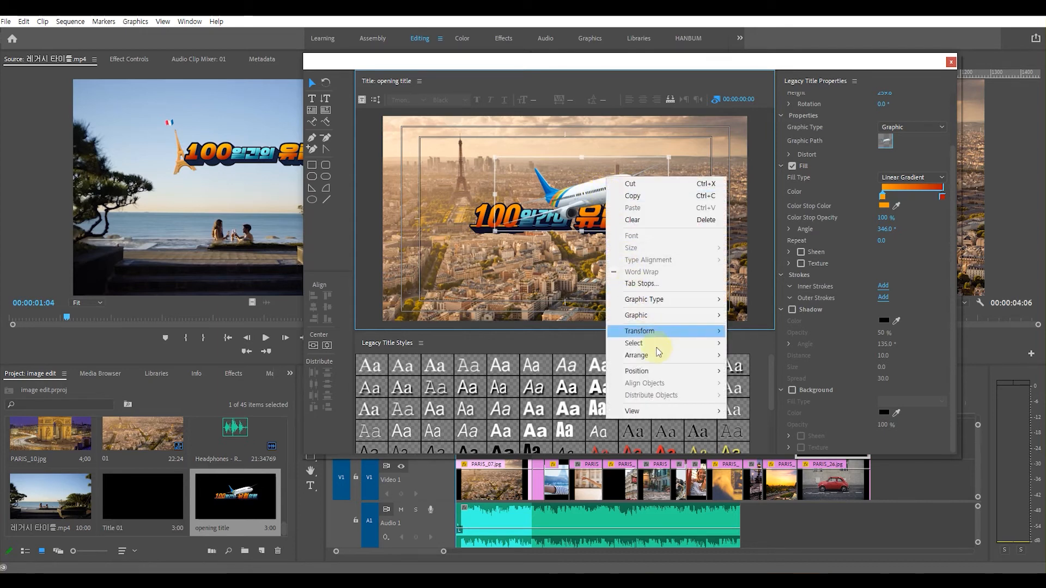
{"action": "mouse_move", "coordinate": [660, 357]}
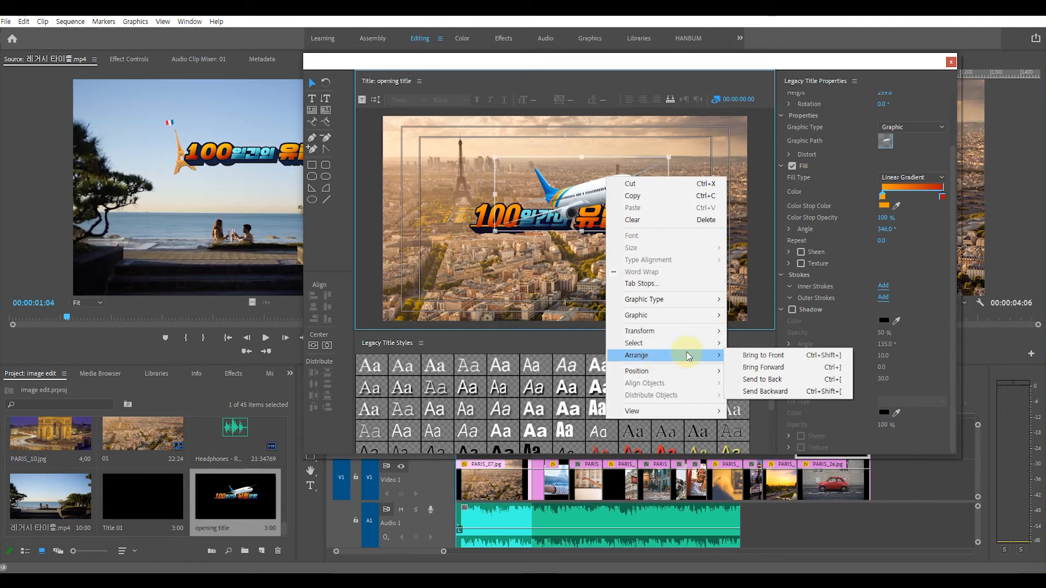
{"action": "left_click", "coordinate": [771, 392]}
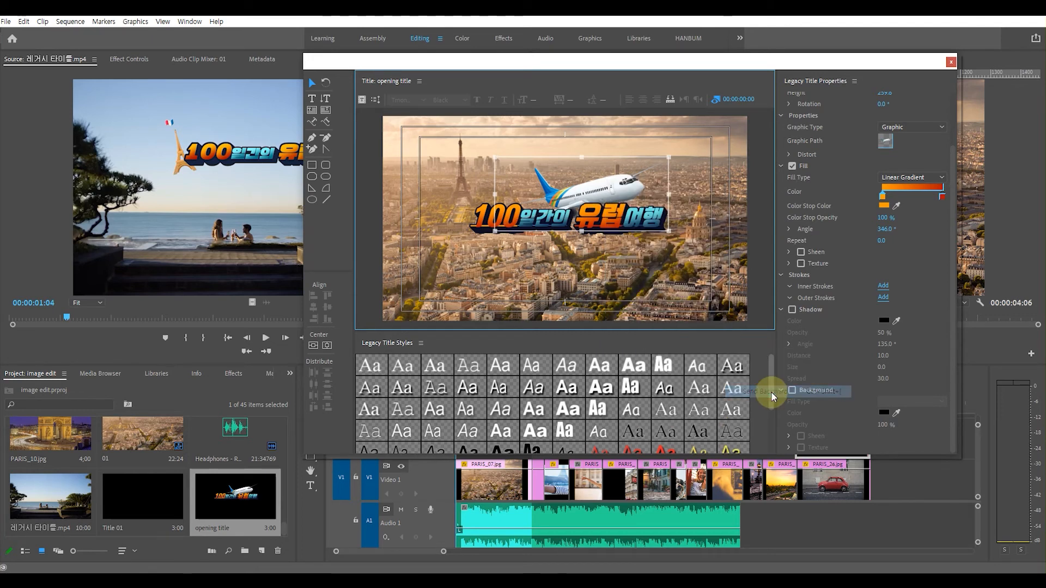
{"action": "left_click_drag", "start_coordinate": [609, 202], "coordinate": [593, 223]}
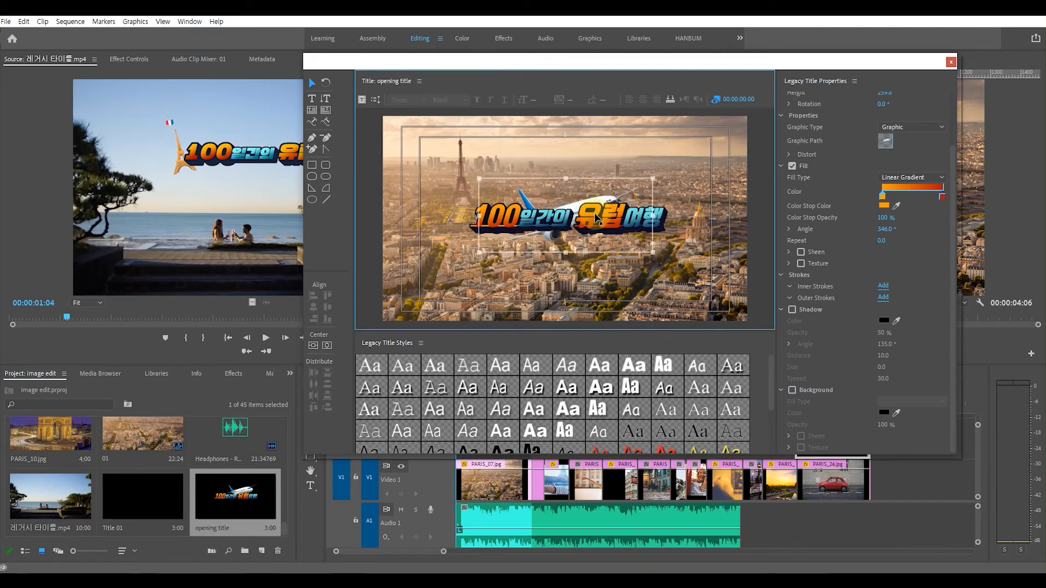
{"action": "left_click_drag", "start_coordinate": [652, 179], "coordinate": [658, 176]}
{"action": "left_click_drag", "start_coordinate": [590, 205], "coordinate": [652, 202]}
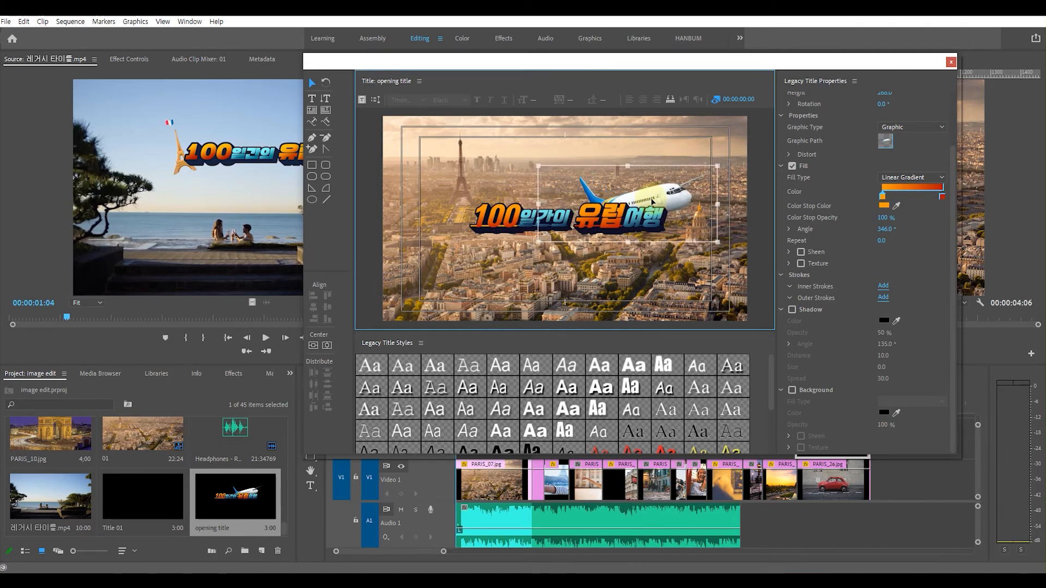
- Insert the graphic eiffel-tower-3734099_1280.png from the 이미지 folder into the title
{"action": "left_click", "coordinate": [469, 161]}
{"action": "right_click", "coordinate": [470, 145]}
{"action": "left_click", "coordinate": [523, 280]}
{"action": "left_click", "coordinate": [612, 282]}
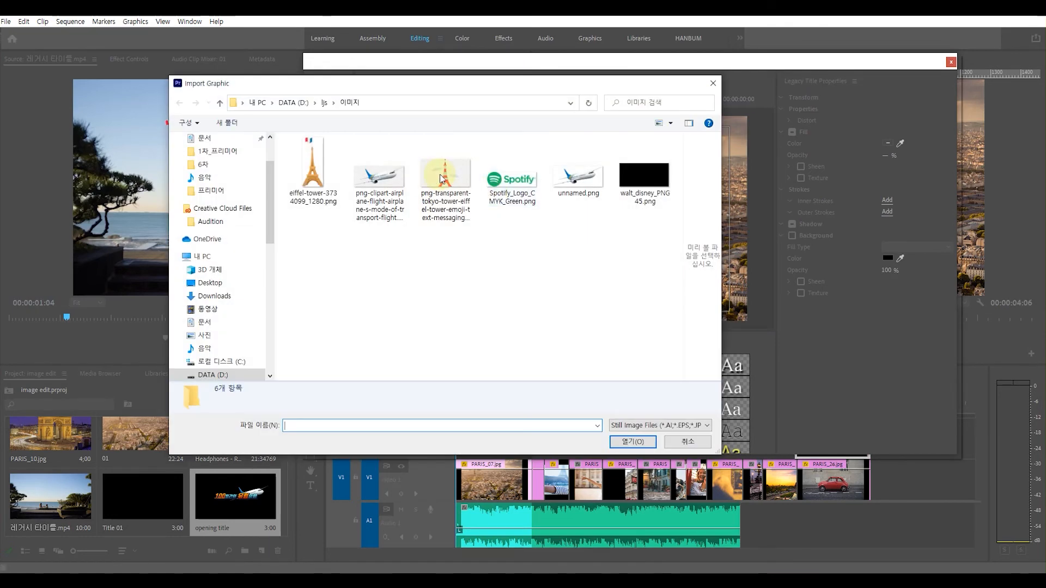
{"action": "left_click", "coordinate": [323, 169]}
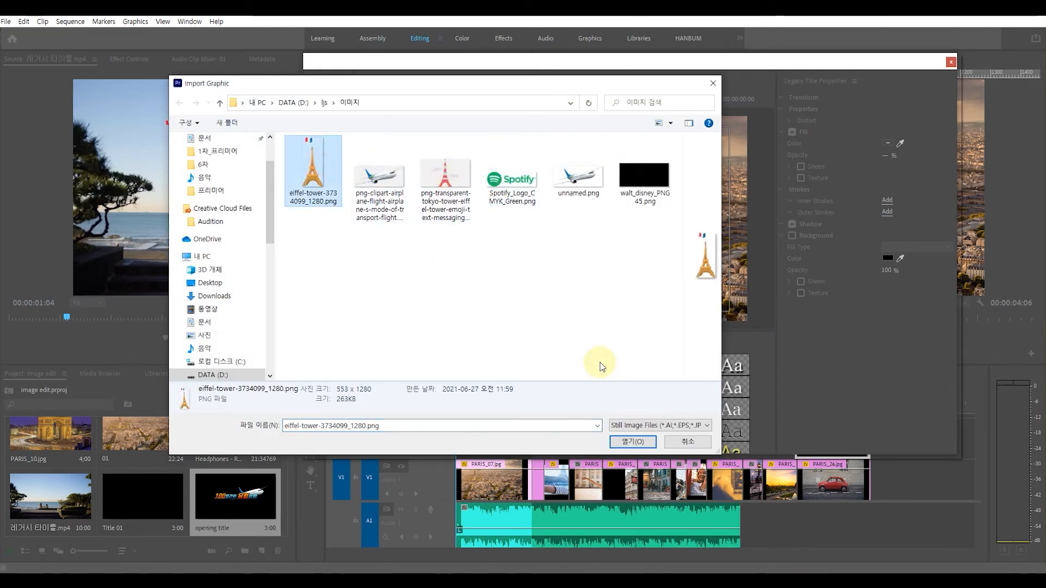
{"action": "left_click", "coordinate": [641, 442]}
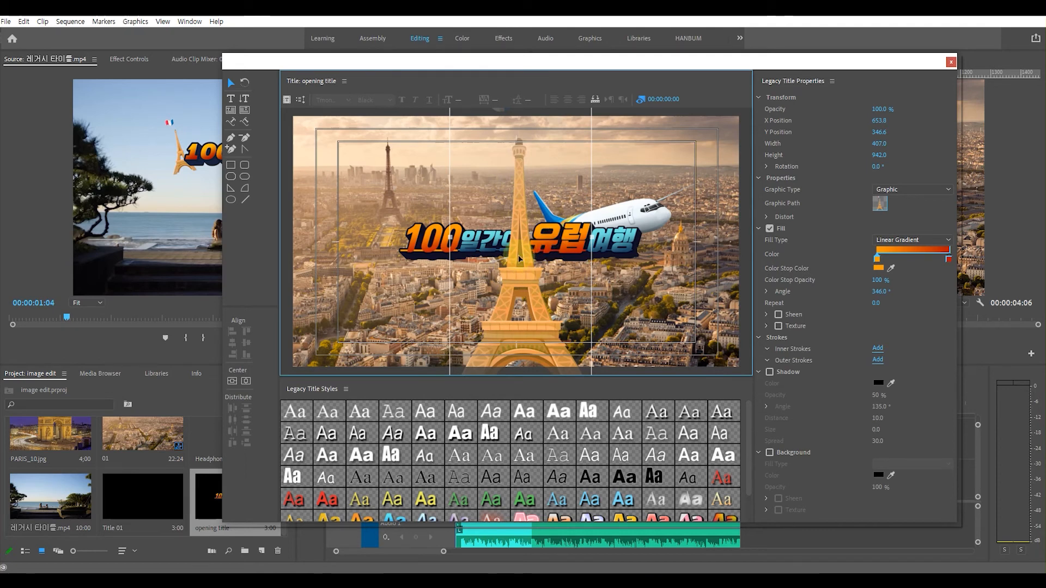
- Shrink the Eiffel Tower to about 164 × 379 over the "100" and send it backward behind the title text
{"action": "left_click_drag", "start_coordinate": [519, 261], "coordinate": [521, 329]}
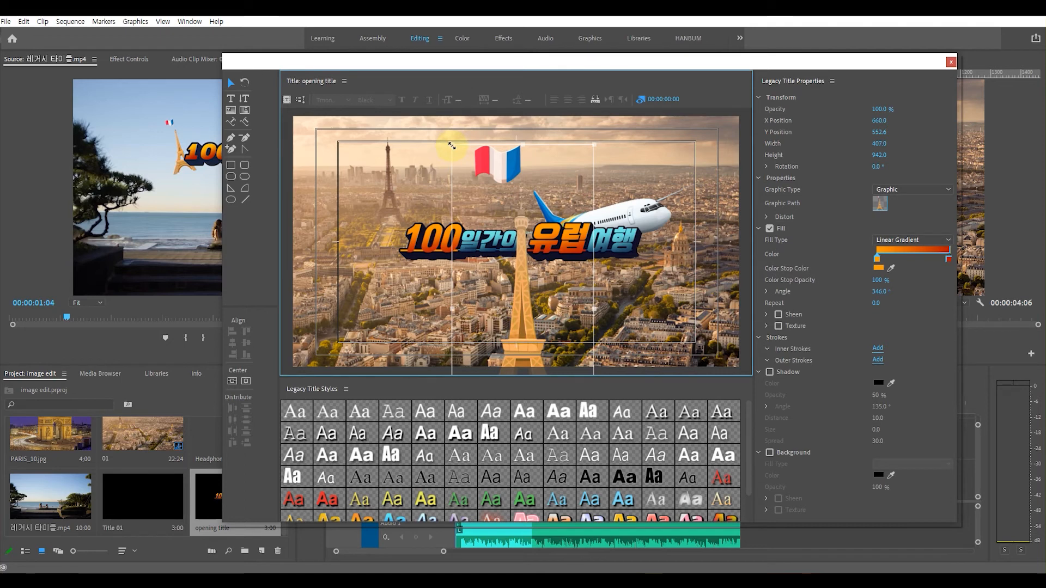
{"action": "left_click_drag", "start_coordinate": [452, 146], "coordinate": [414, 153]}
{"action": "left_click_drag", "start_coordinate": [442, 244], "coordinate": [446, 220]}
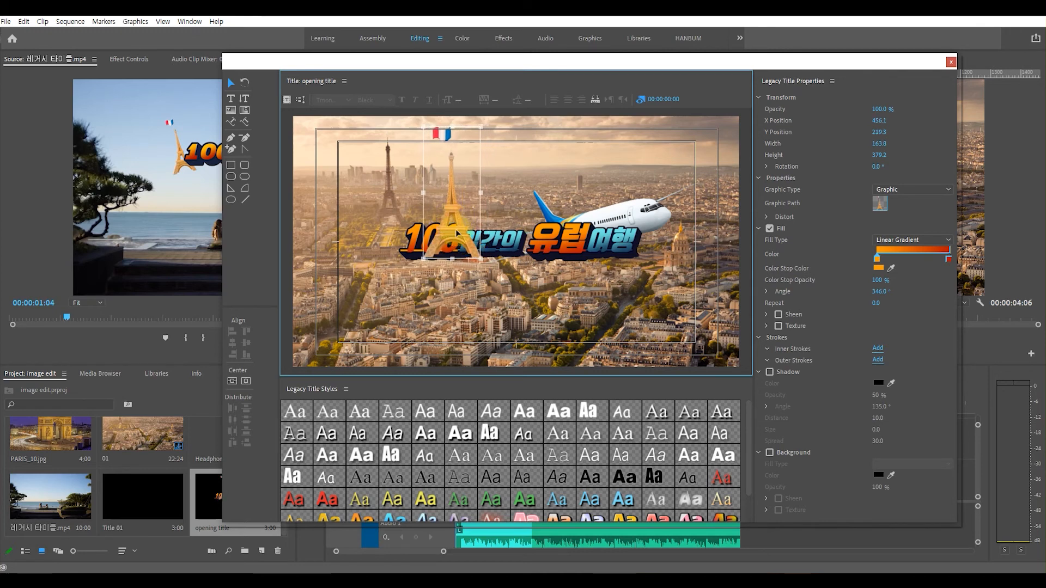
{"action": "right_click", "coordinate": [456, 215]}
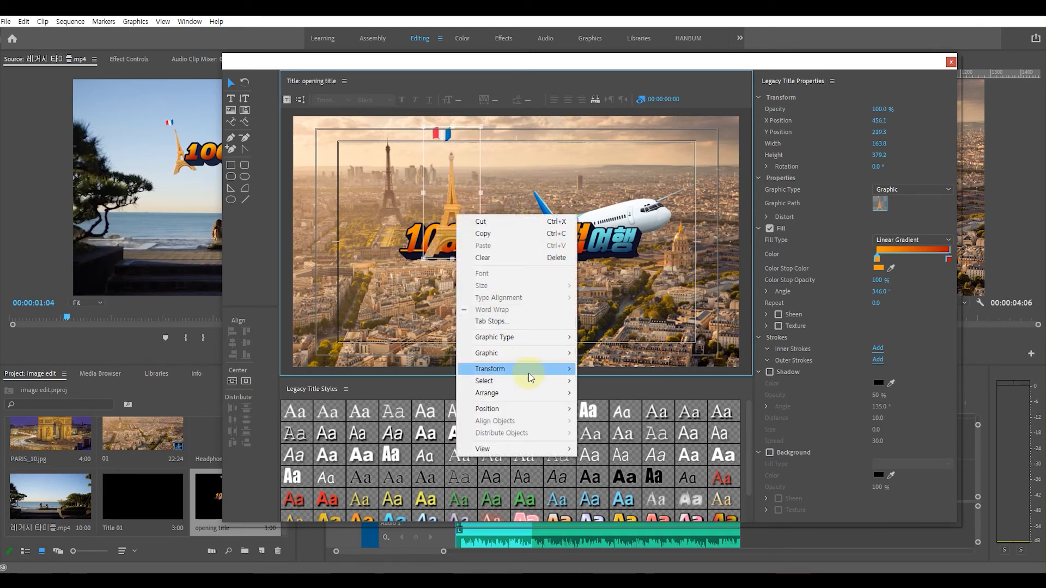
{"action": "mouse_move", "coordinate": [528, 392]}
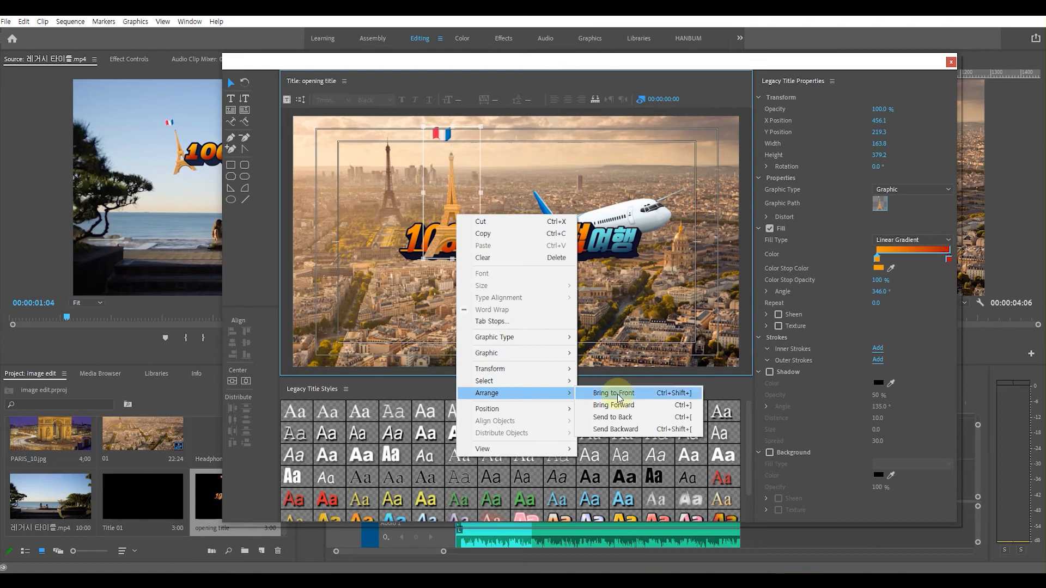
{"action": "left_click", "coordinate": [636, 429]}
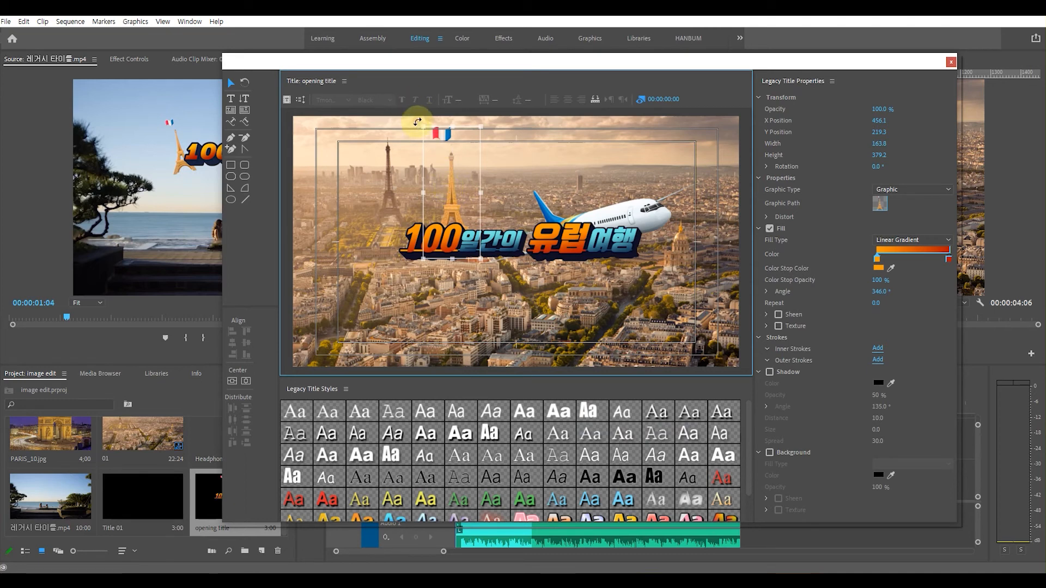
- Rotate the Eiffel Tower to about 349° and place it behind the beginning of the "100", leaving it deselected
{"action": "left_click_drag", "start_coordinate": [404, 126], "coordinate": [405, 131]}
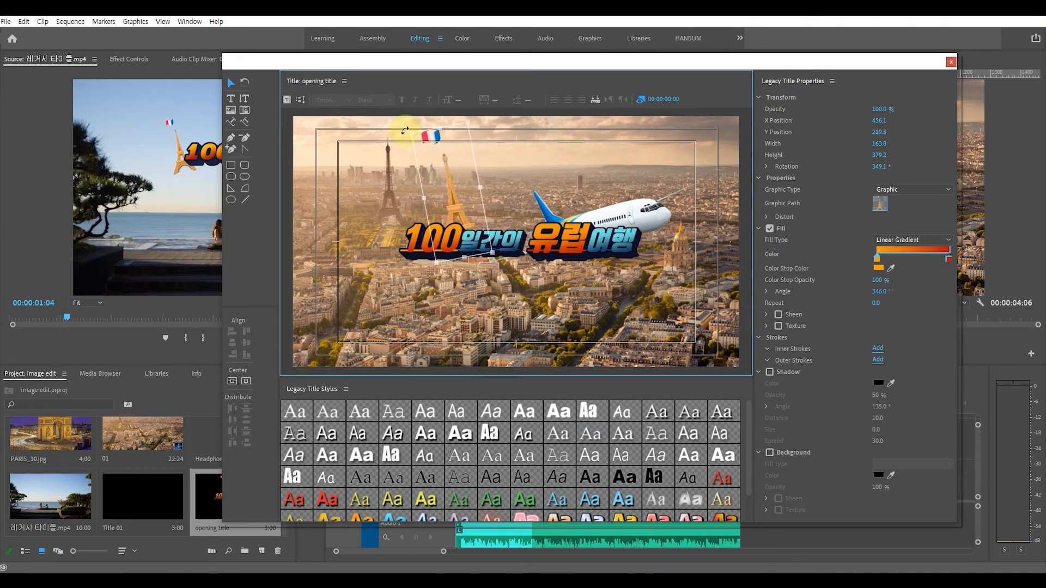
{"action": "left_click_drag", "start_coordinate": [459, 216], "coordinate": [408, 222]}
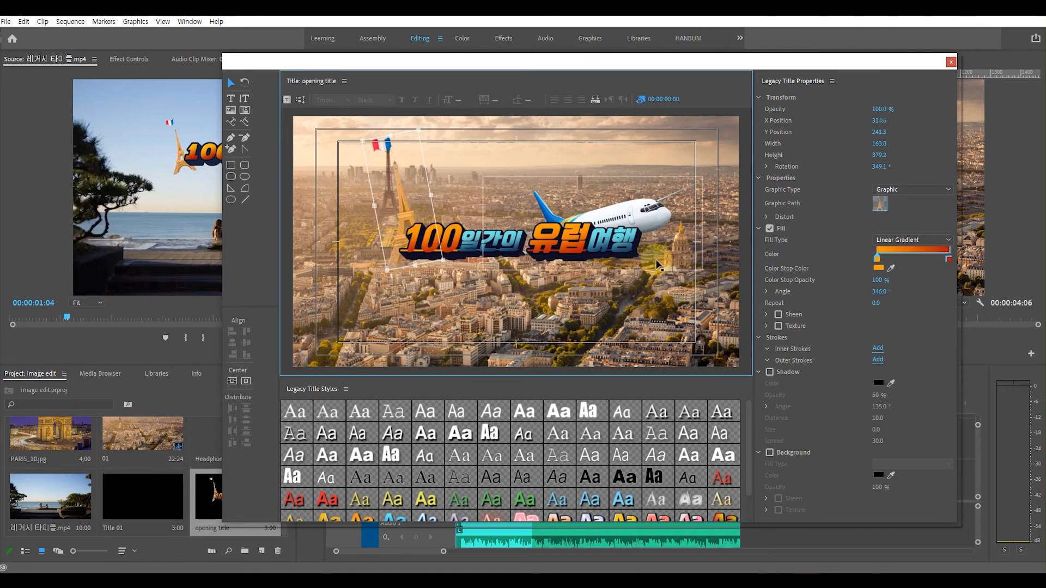
{"action": "left_click", "coordinate": [500, 295]}
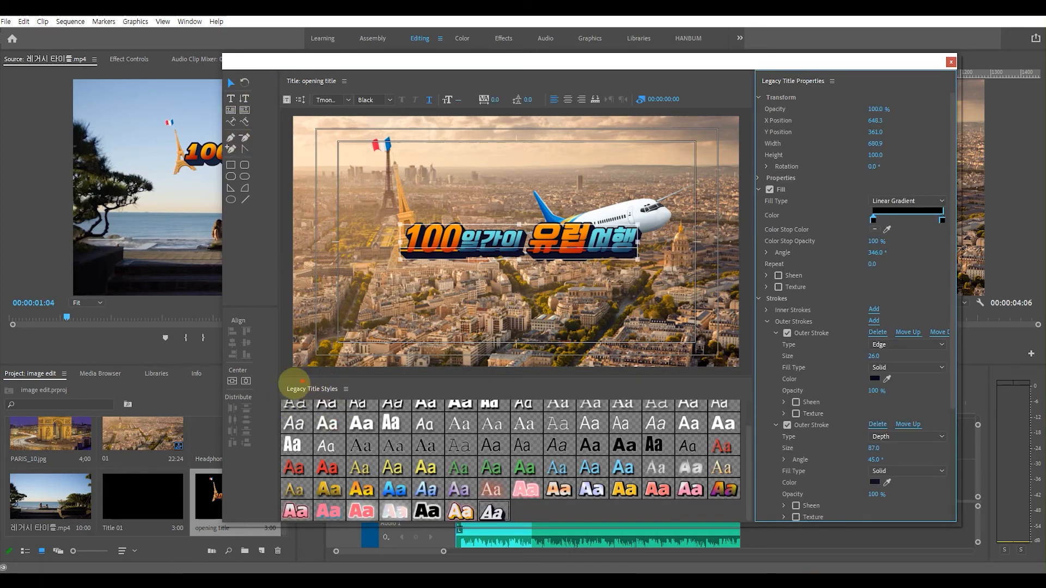
- Add the text "Let's Go" in the orange gradient style and position it centred beneath the title
{"action": "mouse_move", "coordinate": [278, 384]}
{"action": "left_mouse_down"}
{"action": "mouse_move", "coordinate": [407, 483]}
{"action": "mouse_move", "coordinate": [753, 526]}
{"action": "left_mouse_up"}
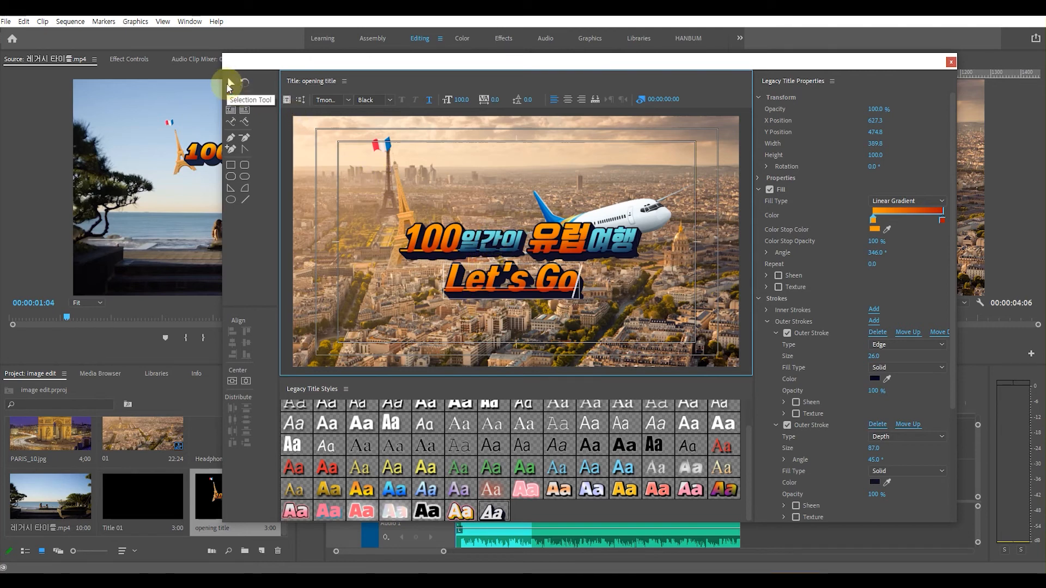
{"action": "left_click", "coordinate": [231, 83]}
{"action": "left_click_drag", "start_coordinate": [538, 281], "coordinate": [547, 280]}
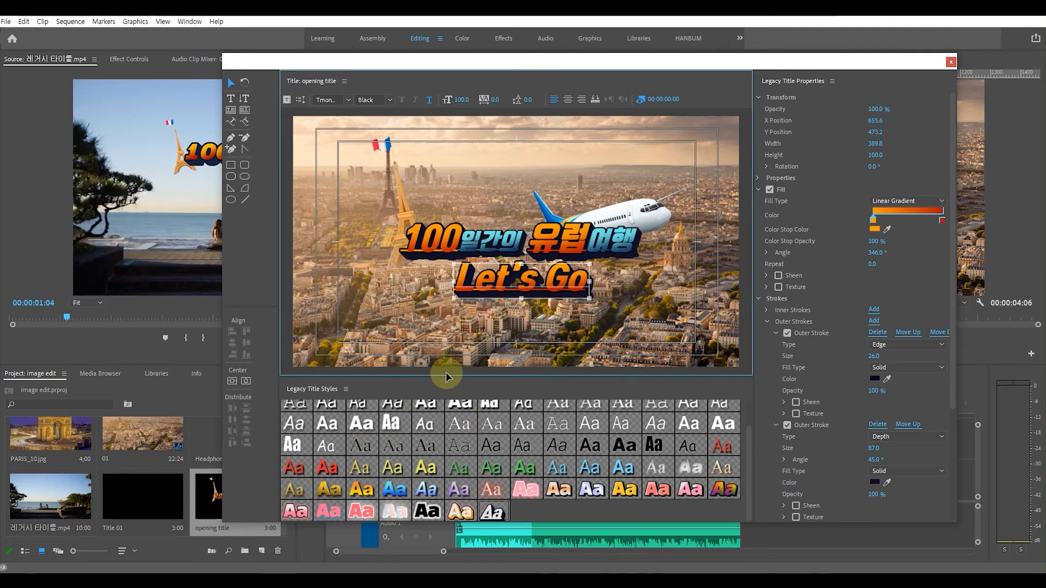
- Enlarge the title style library and try several of the white preset styles on the "Let's Go" text
{"action": "left_click_drag", "start_coordinate": [448, 374], "coordinate": [450, 339]}
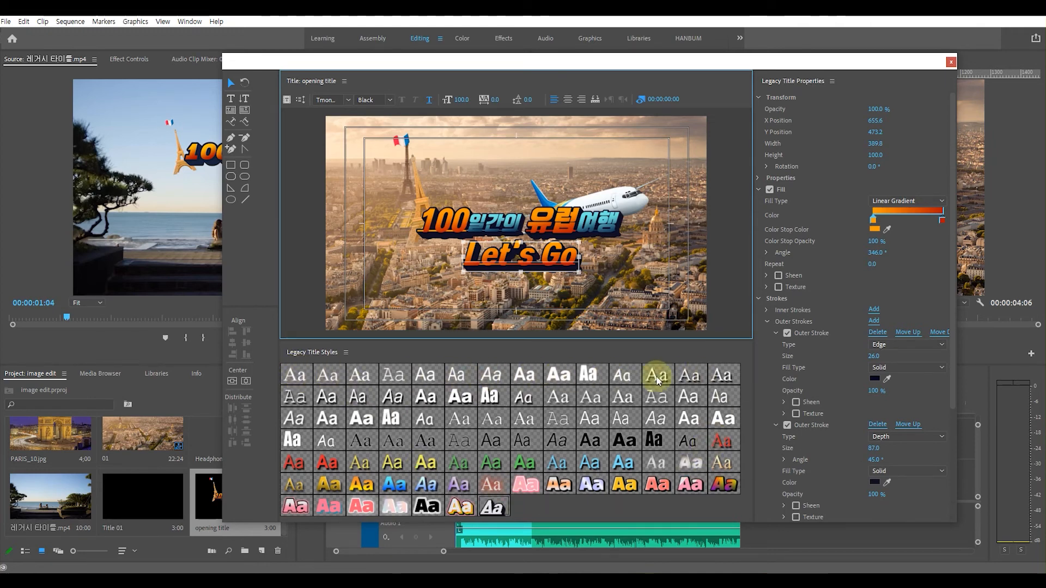
{"action": "left_click", "coordinate": [295, 381]}
{"action": "left_click", "coordinate": [337, 379]}
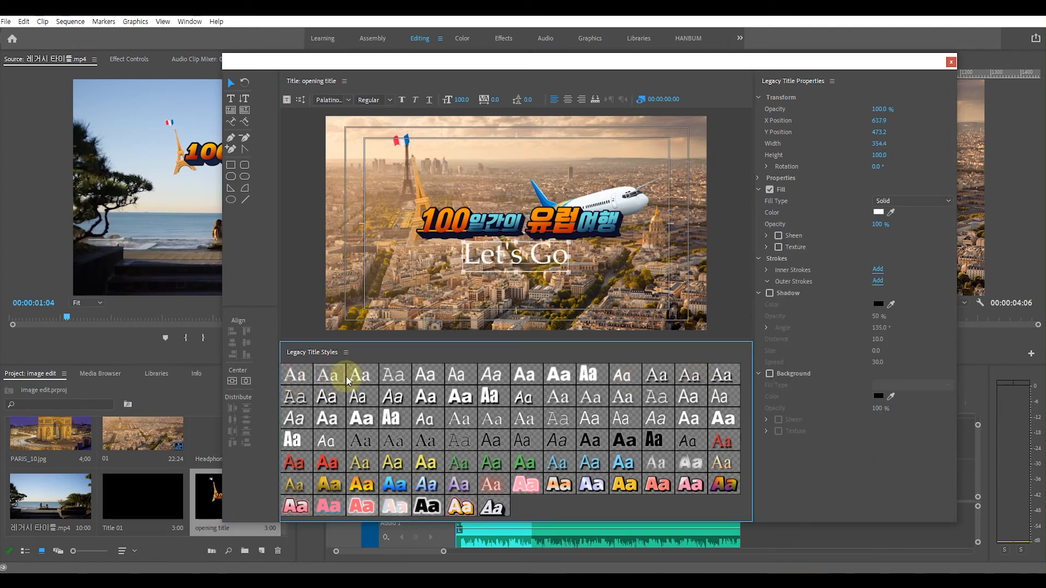
{"action": "left_click", "coordinate": [361, 375]}
{"action": "left_click", "coordinate": [524, 375]}
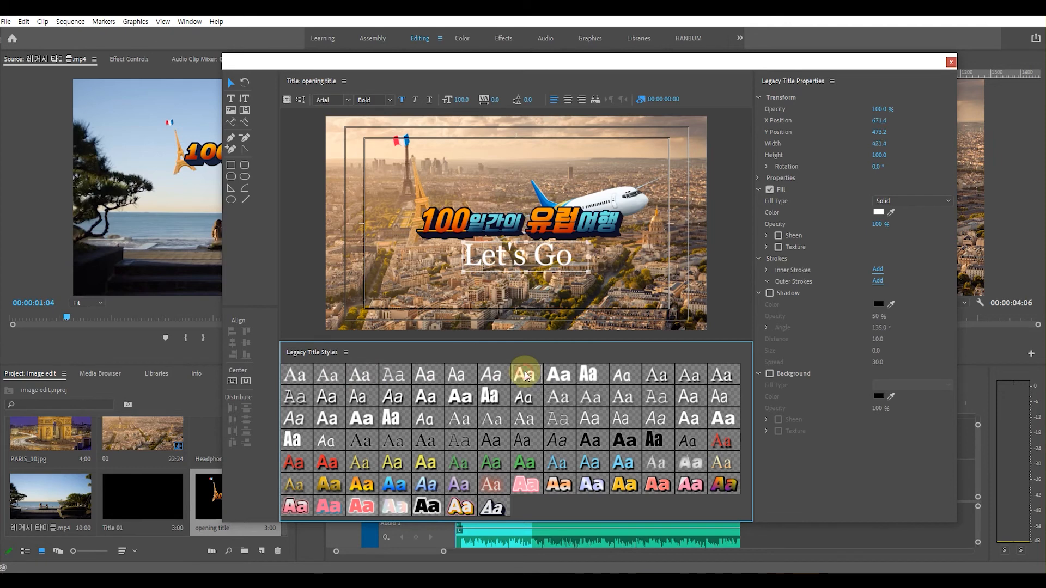
{"action": "left_click", "coordinate": [656, 375]}
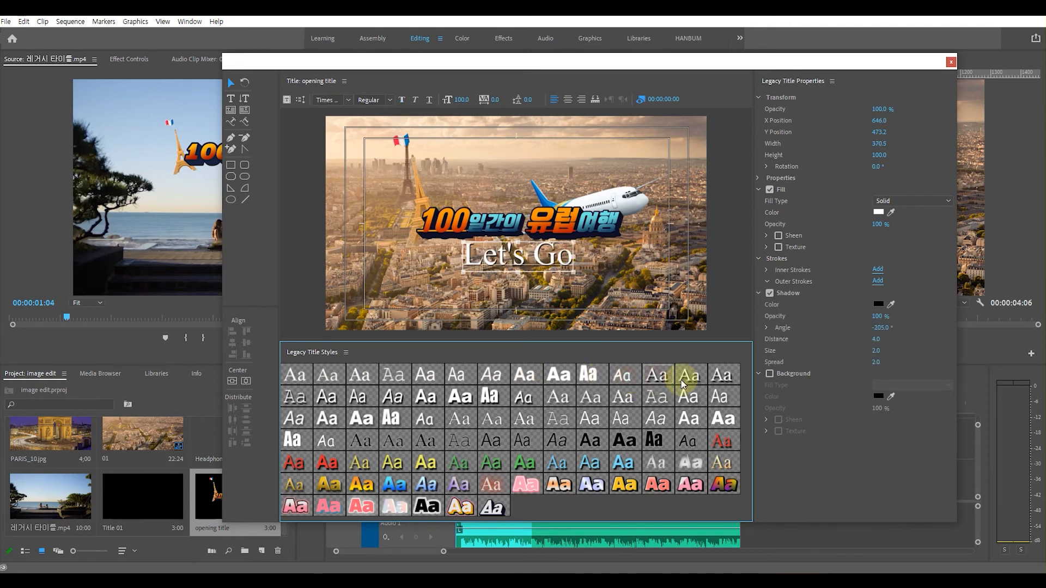
{"action": "left_click", "coordinate": [719, 375]}
{"action": "left_click", "coordinate": [327, 419]}
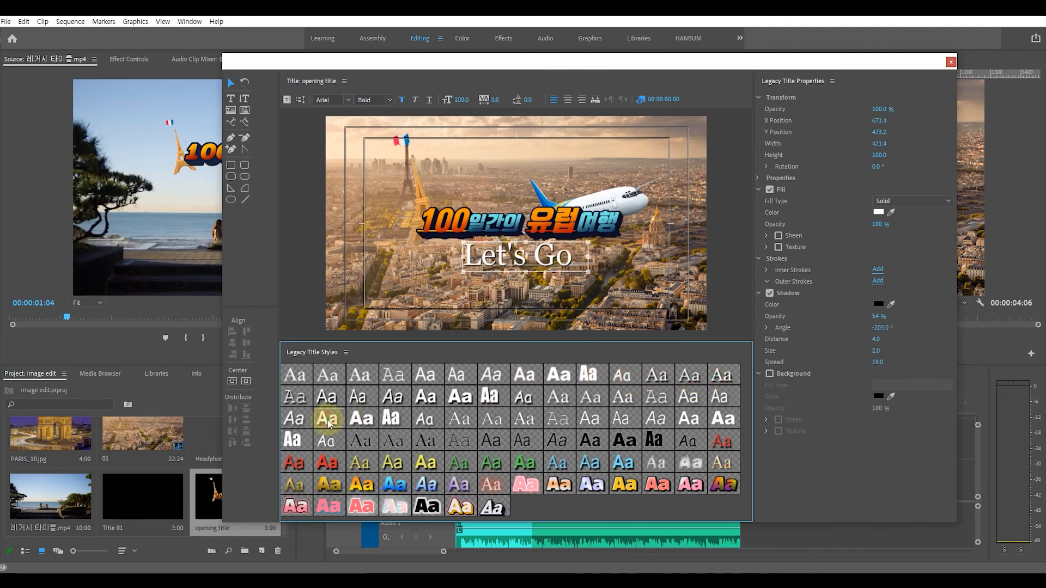
- Try the red glow, yellow, bold red and black white-outlined preset styles on the "Let's Go" text
{"action": "left_click", "coordinate": [488, 483]}
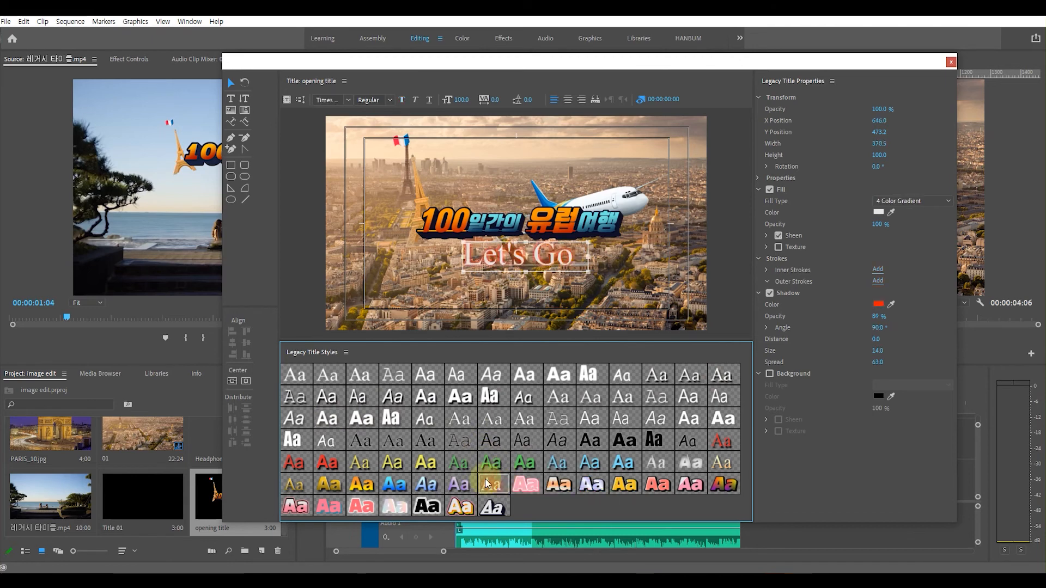
{"action": "left_click", "coordinate": [392, 462]}
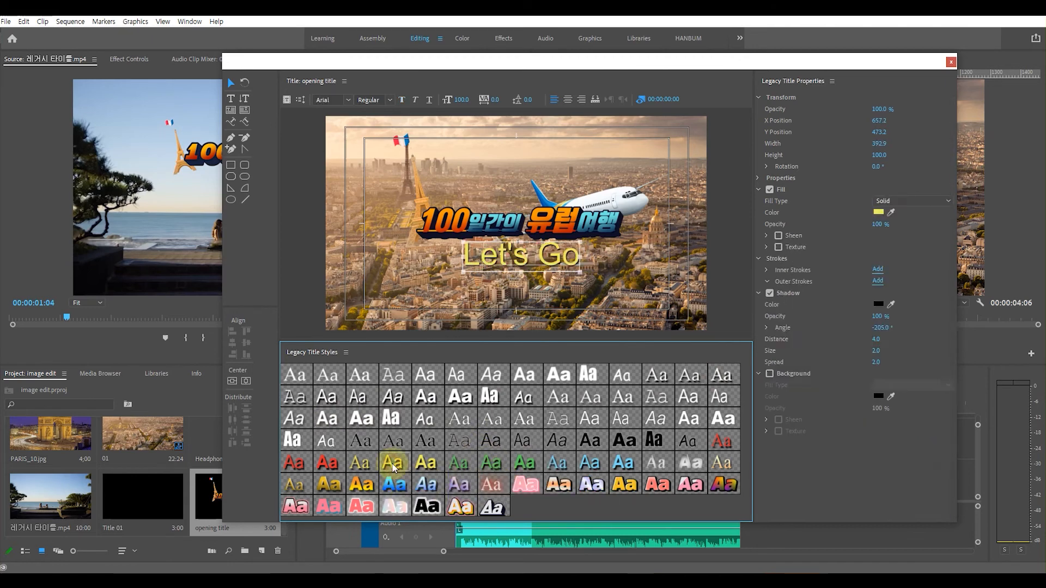
{"action": "left_click", "coordinate": [353, 462]}
{"action": "left_click", "coordinate": [327, 462]}
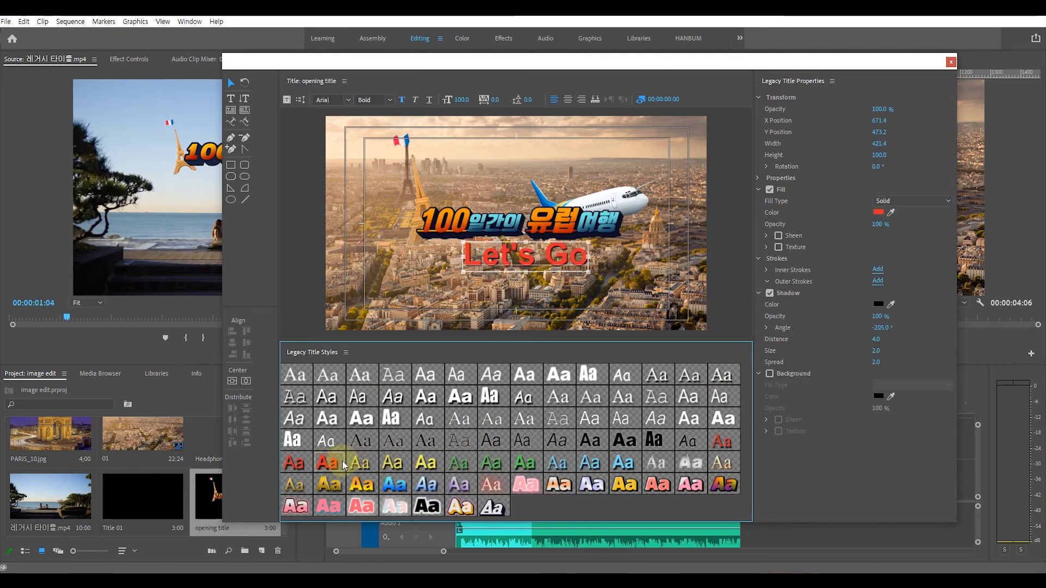
{"action": "left_click", "coordinate": [593, 441]}
{"action": "left_click", "coordinate": [625, 440]}
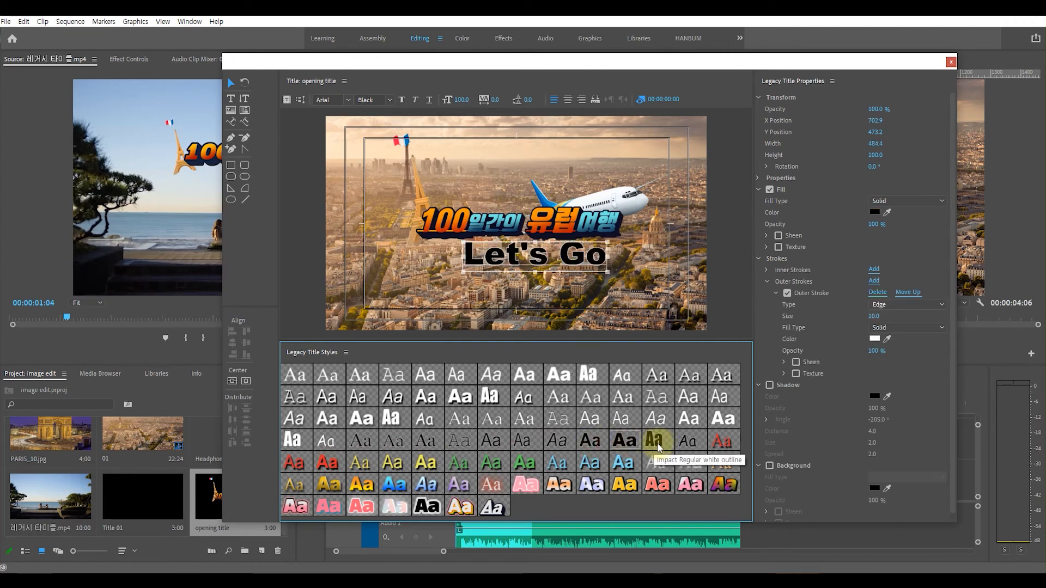
{"action": "left_click", "coordinate": [718, 444]}
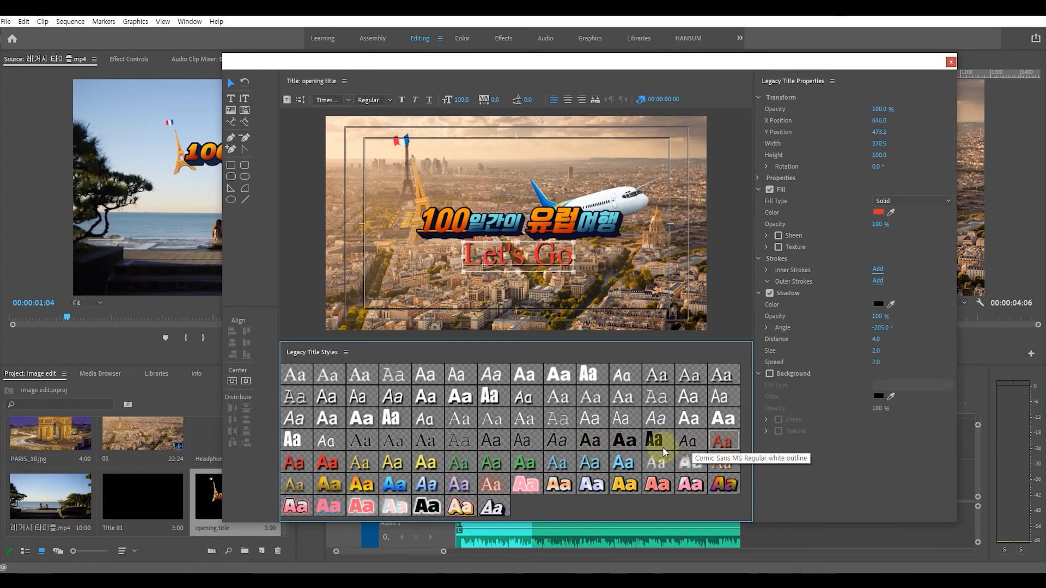
- Try the purple gradient, blue gradient and slanted dark-outlined preset styles on "Let's Go"
{"action": "left_click", "coordinate": [459, 486]}
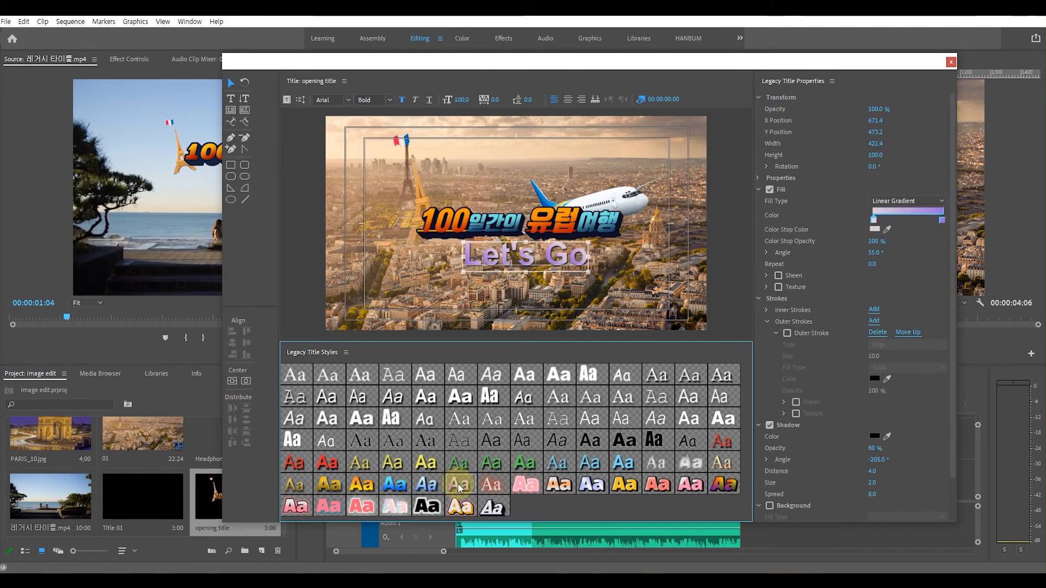
{"action": "left_click", "coordinate": [427, 483]}
{"action": "left_click", "coordinate": [383, 483]}
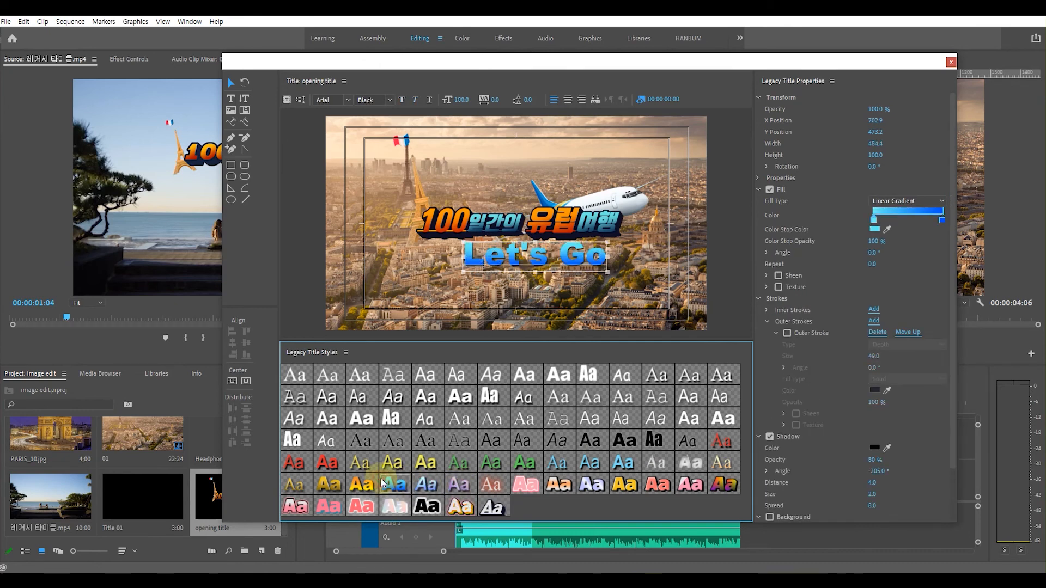
{"action": "left_click", "coordinate": [429, 508]}
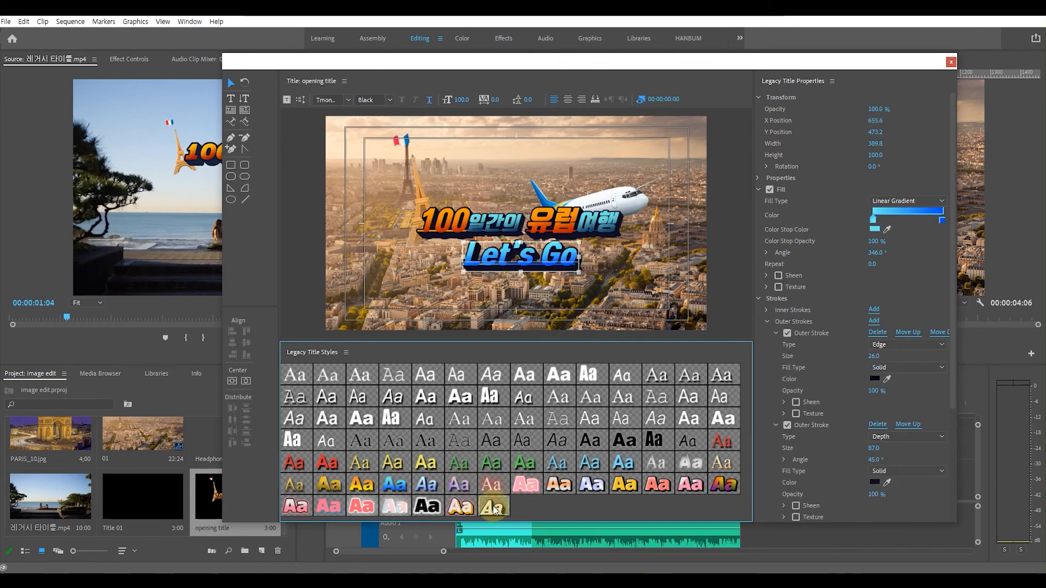
- Apply the salmon-pink style with white outline to "Let's Go" and centre the text beneath the title at about X 640.3, Y 475.1
{"action": "left_click", "coordinate": [361, 507]}
{"action": "left_click", "coordinate": [363, 513]}
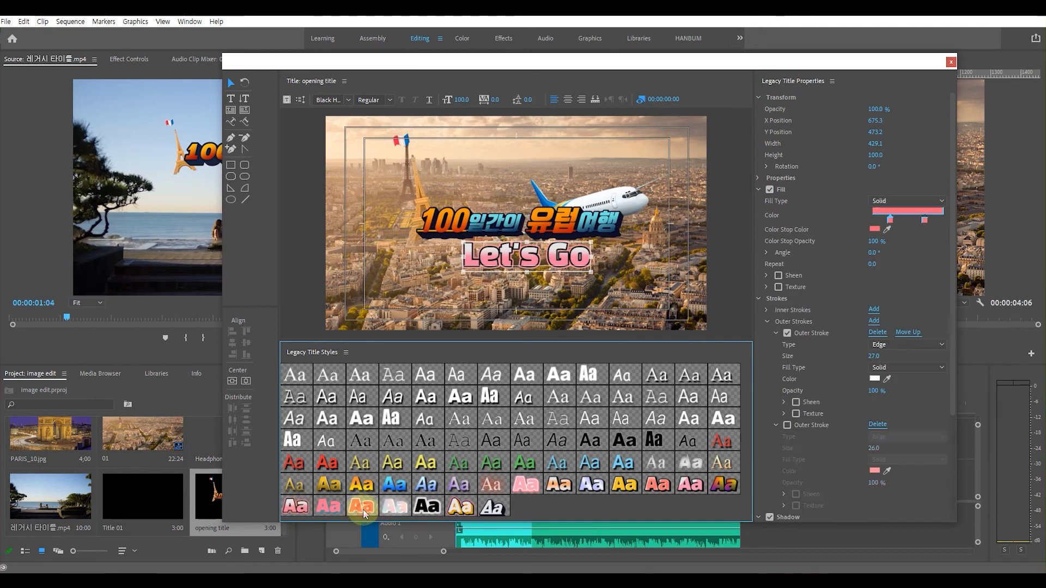
{"action": "left_click_drag", "start_coordinate": [547, 265], "coordinate": [535, 265]}
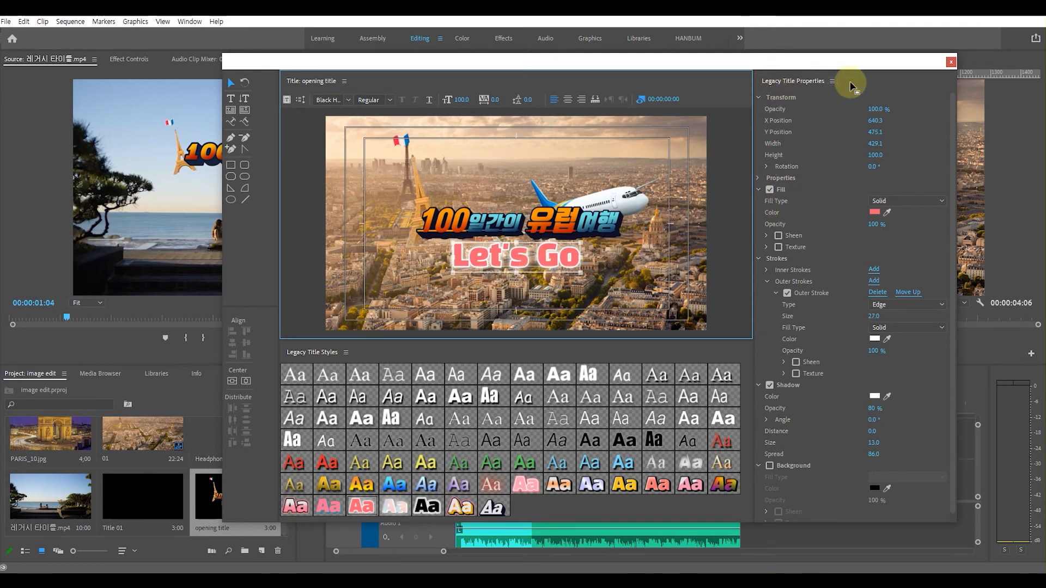
- Recolour the "Let's Go" fill with a teal sampled from the "일간의" lettering of the title
{"action": "left_click", "coordinate": [875, 213]}
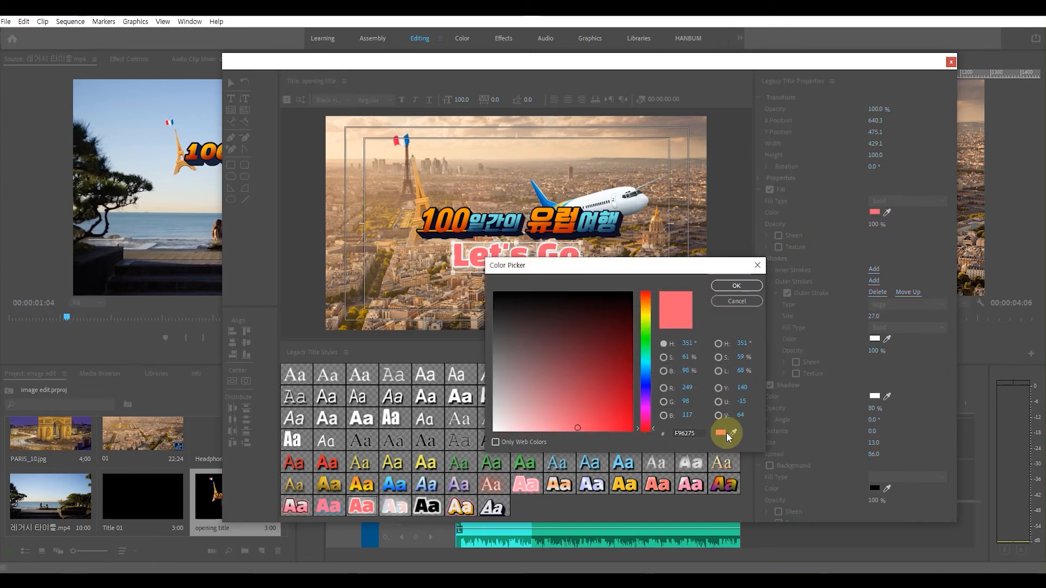
{"action": "left_click", "coordinate": [733, 434]}
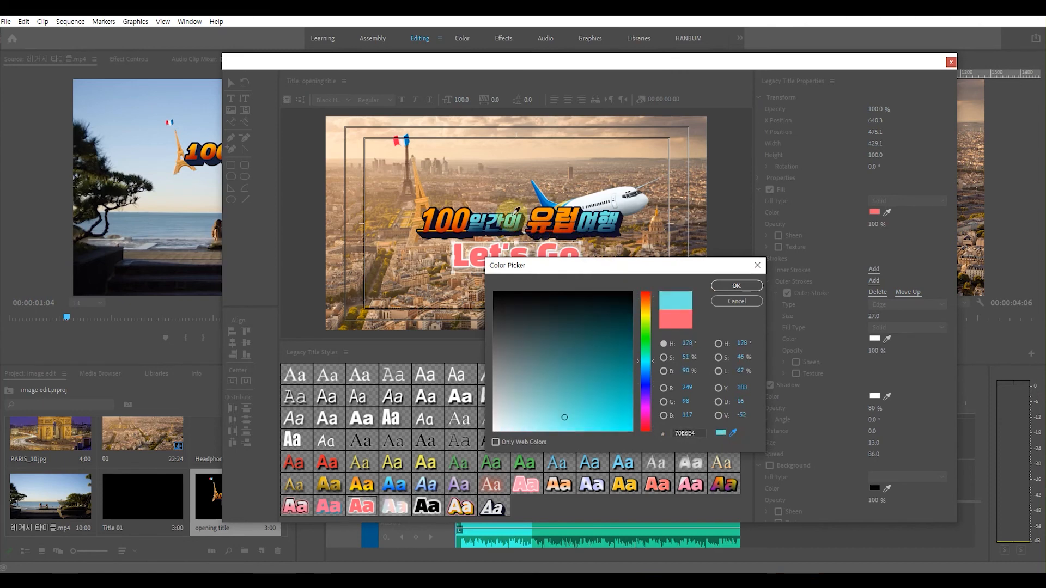
{"action": "left_click", "coordinate": [738, 285]}
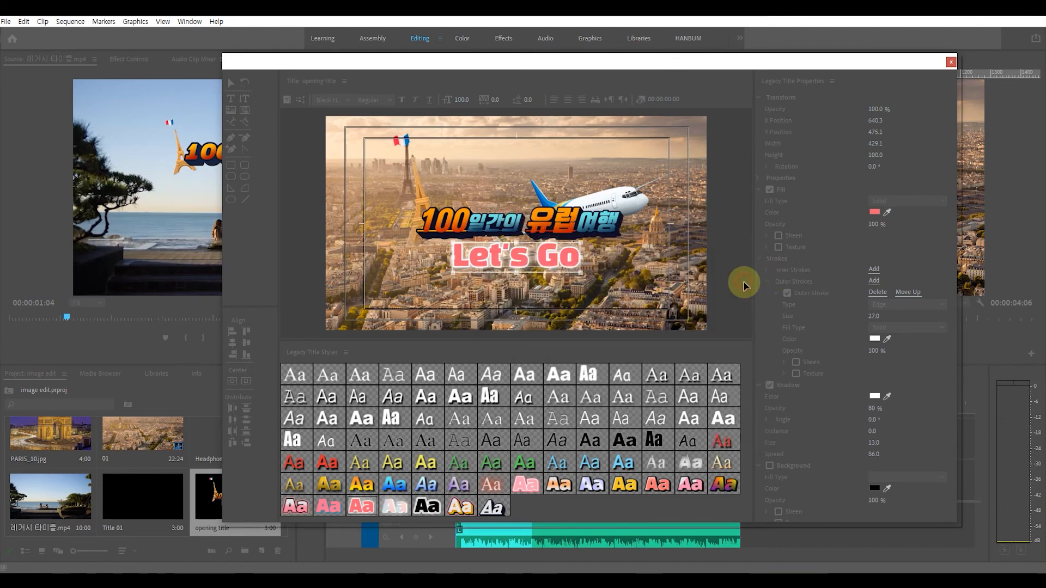
{"action": "left_click", "coordinate": [888, 213]}
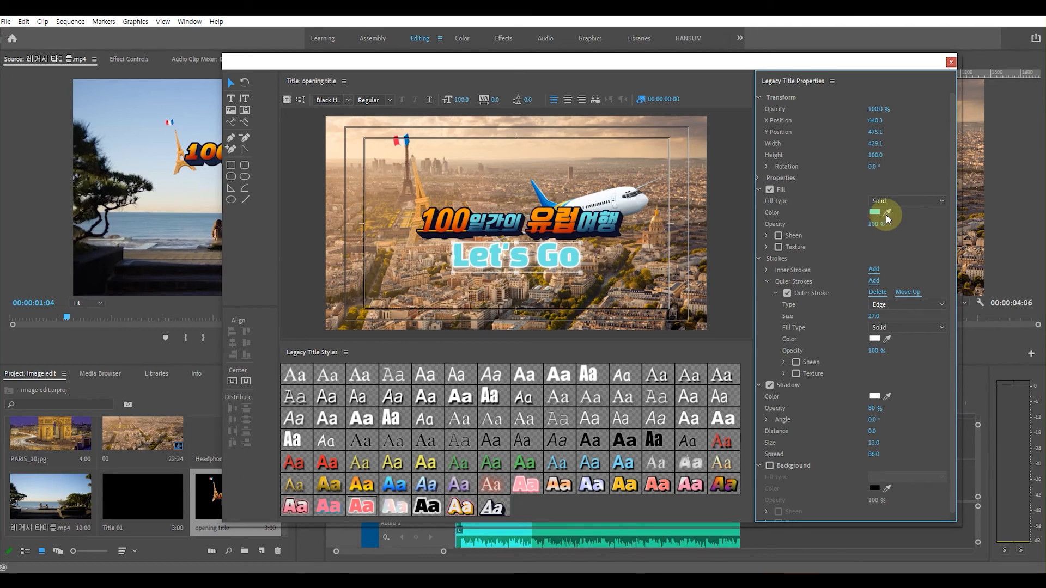
{"action": "left_click", "coordinate": [520, 214]}
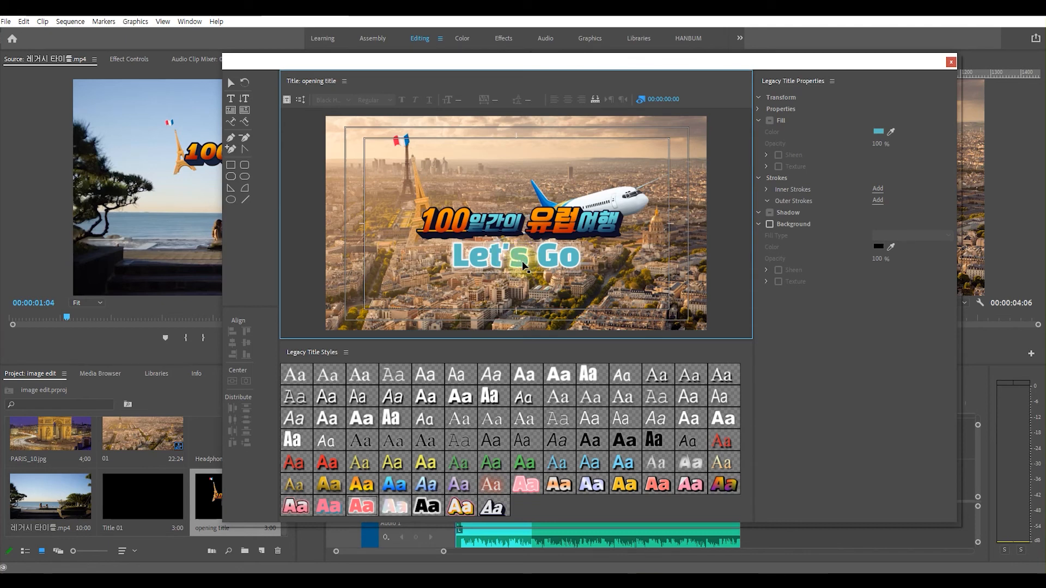
- Save the teal "Let's Go" look as a new title style named "lets go" and select it in the style library
{"action": "left_click", "coordinate": [523, 264]}
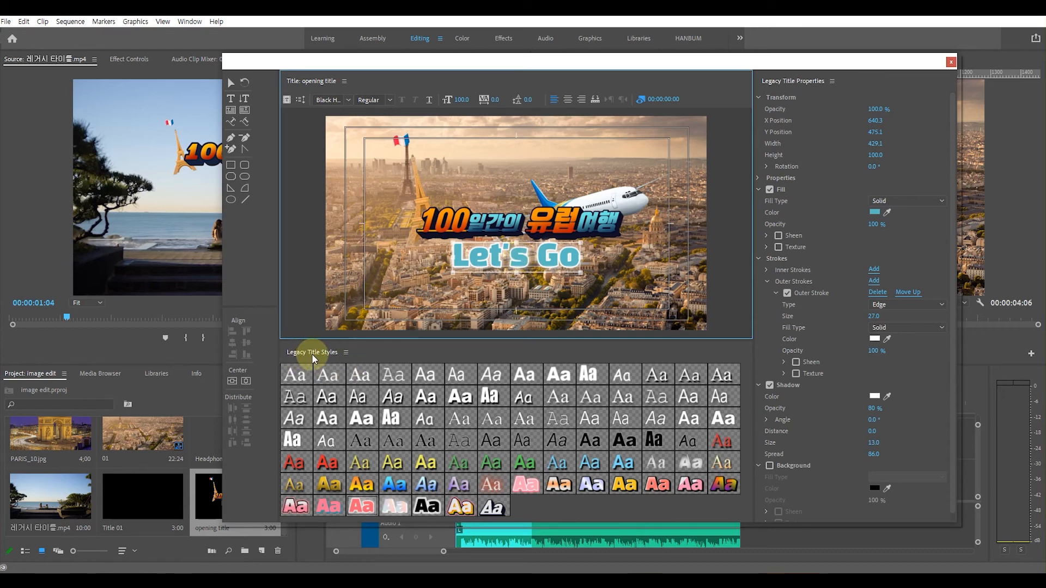
{"action": "left_click", "coordinate": [344, 352]}
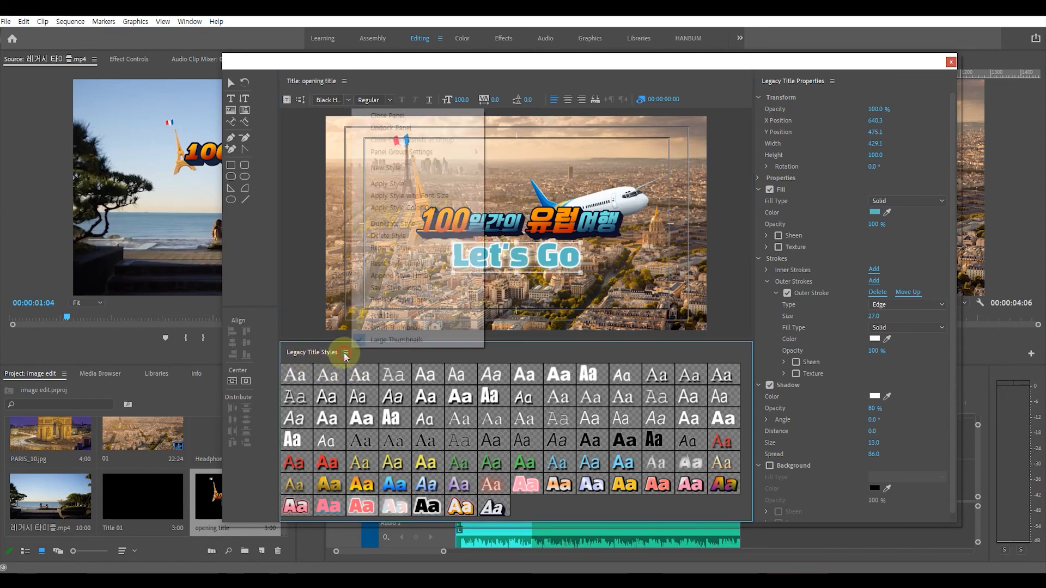
{"action": "left_click", "coordinate": [421, 170]}
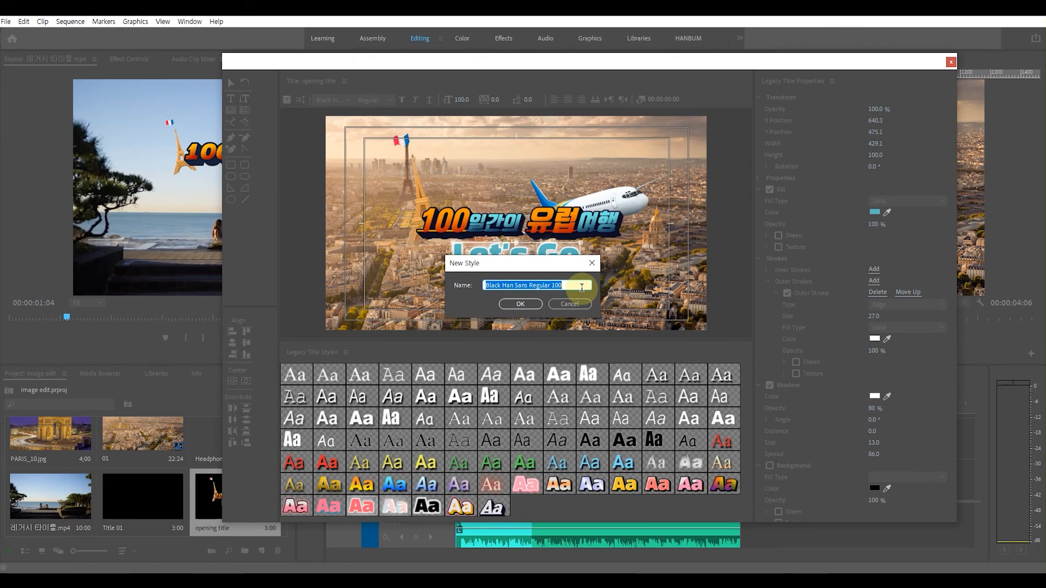
{"action": "key", "text": "BackSpace"}
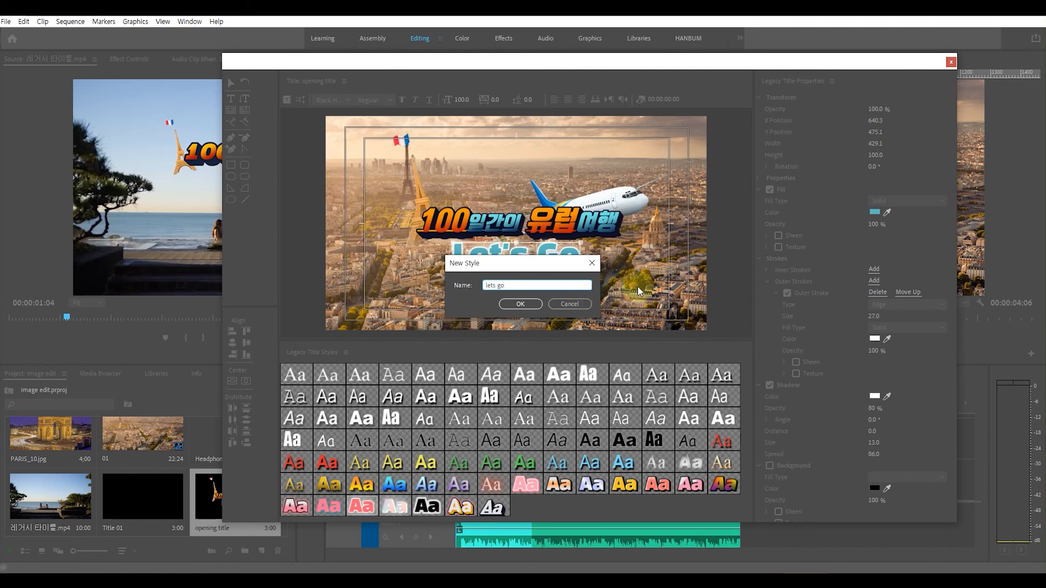
{"action": "left_click", "coordinate": [527, 305]}
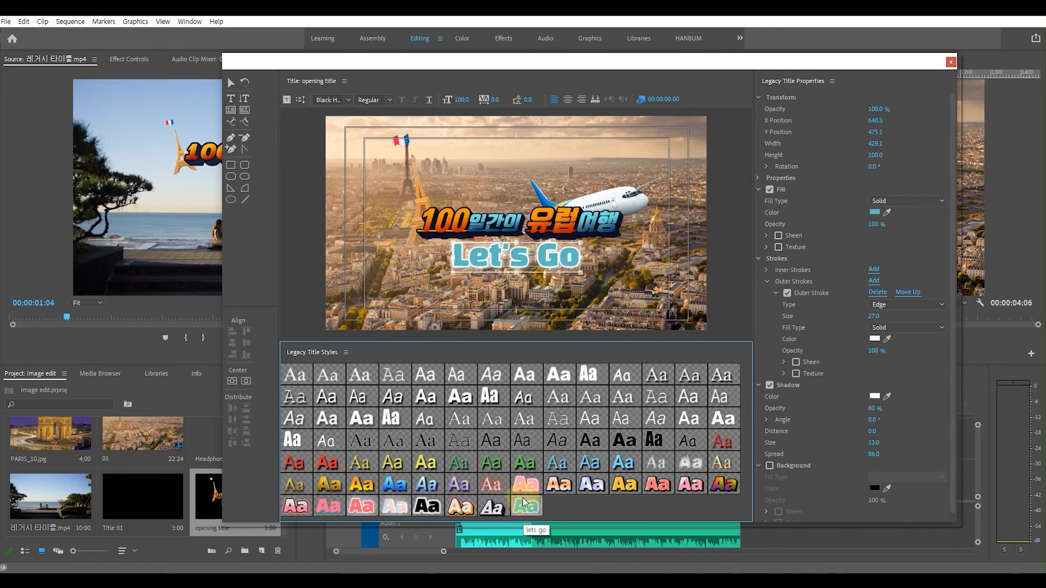
{"action": "left_click", "coordinate": [530, 511]}
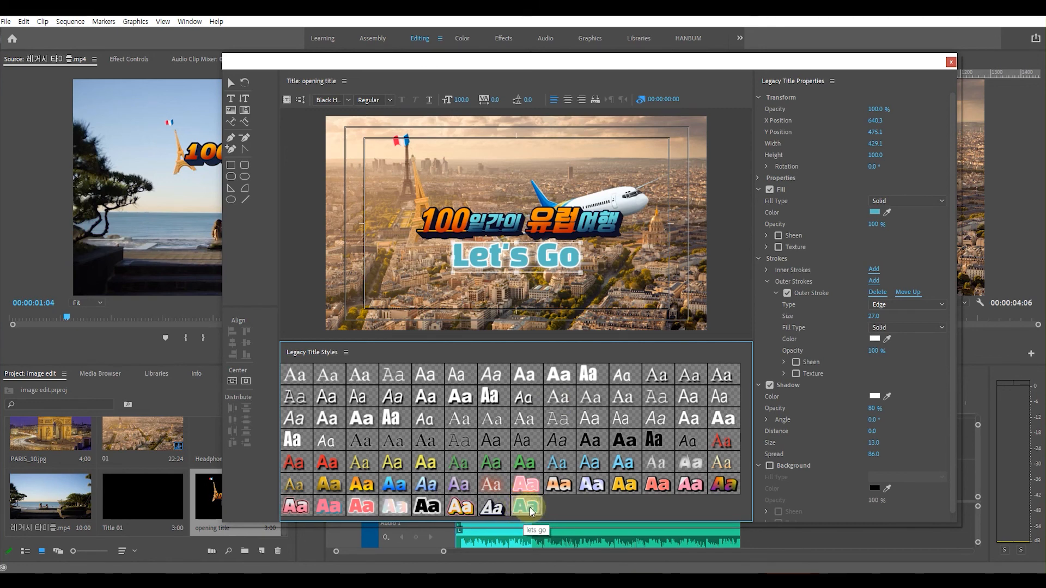
{"action": "left_click", "coordinate": [532, 515]}
{"action": "left_click", "coordinate": [526, 516]}
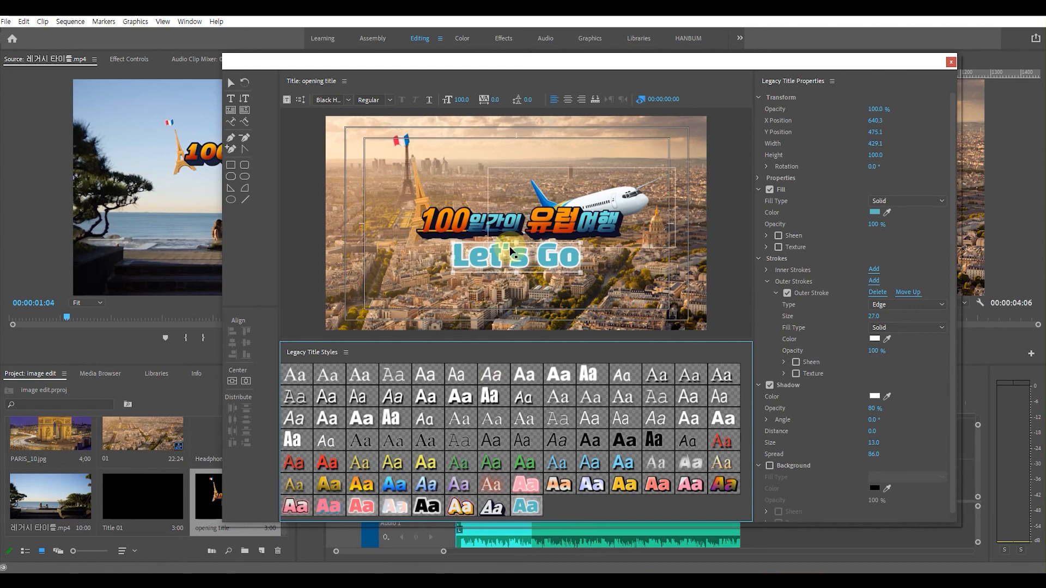
- Try the grey and the Arial Bold blue preset styles on "Let's Go" and undo them
{"action": "left_click", "coordinate": [516, 265]}
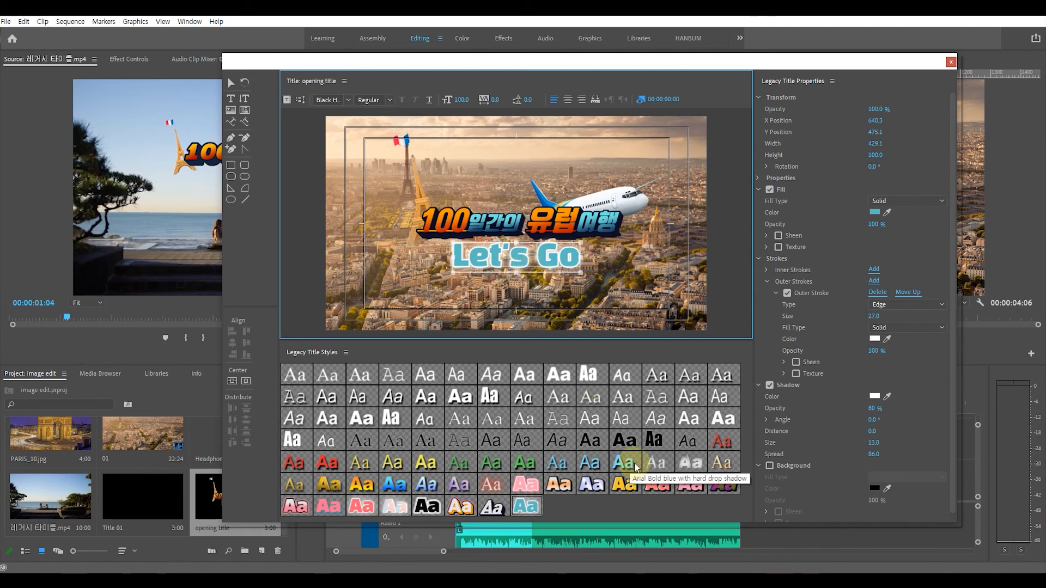
{"action": "left_click", "coordinate": [690, 463]}
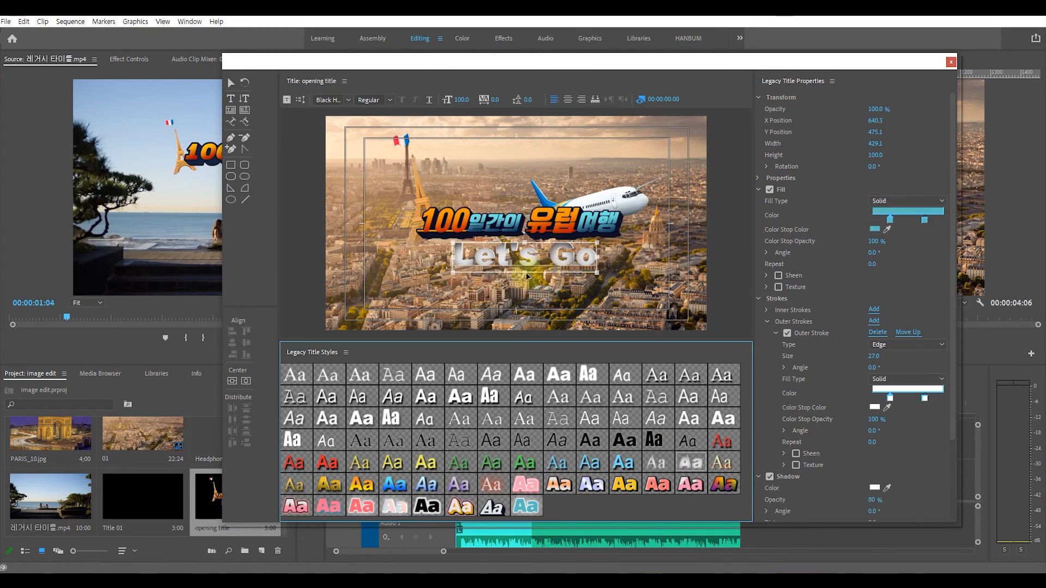
{"action": "left_click", "coordinate": [623, 464]}
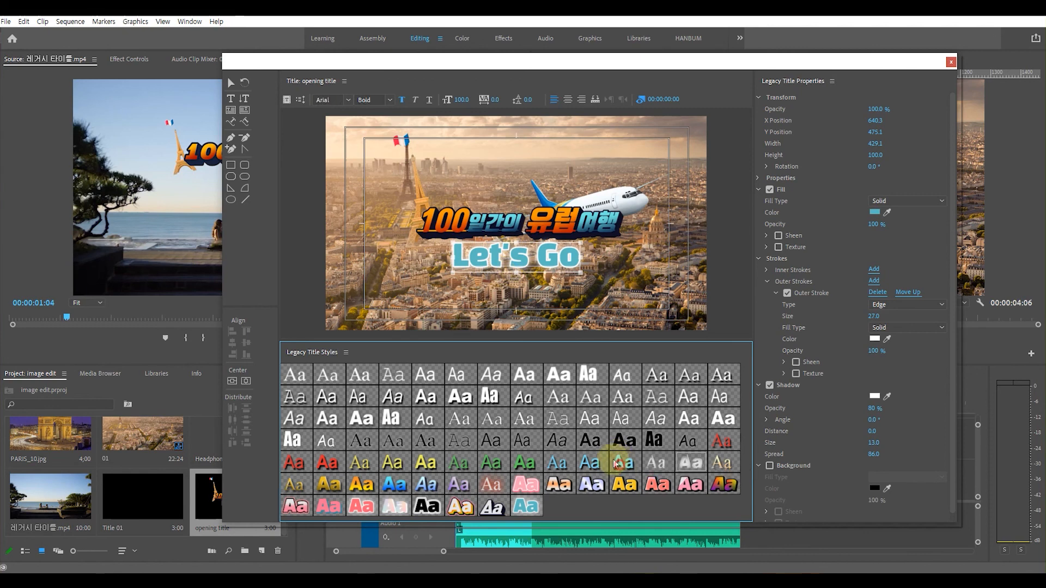
{"action": "left_click", "coordinate": [622, 464]}
{"action": "key", "text": "ctrl+z"}
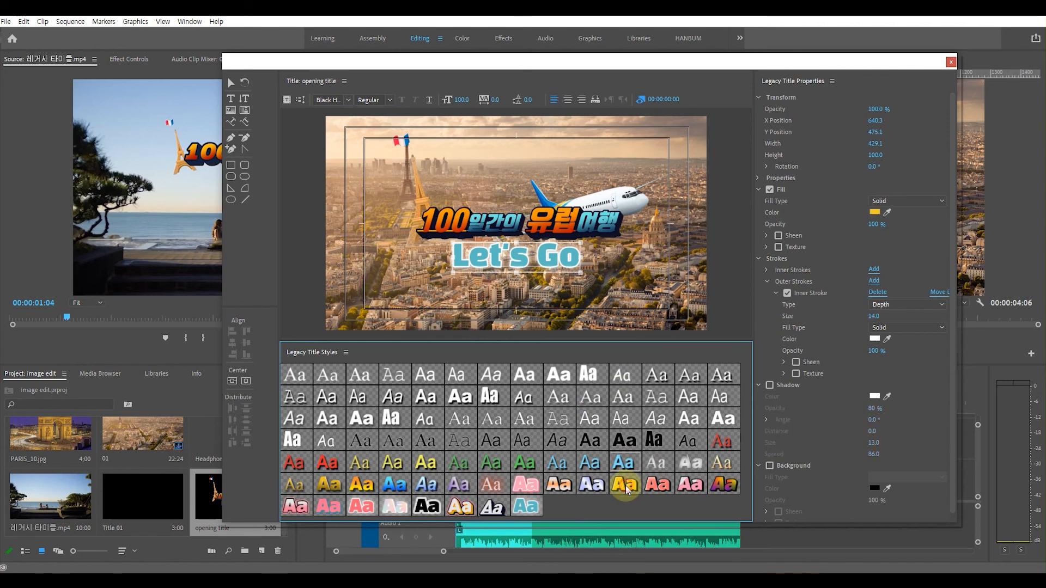
- Restyle "Let's Go" with a pink, white-outlined preset at size 82.8 after trying yellow and black ones, and close the title window
{"action": "left_click", "coordinate": [623, 484]}
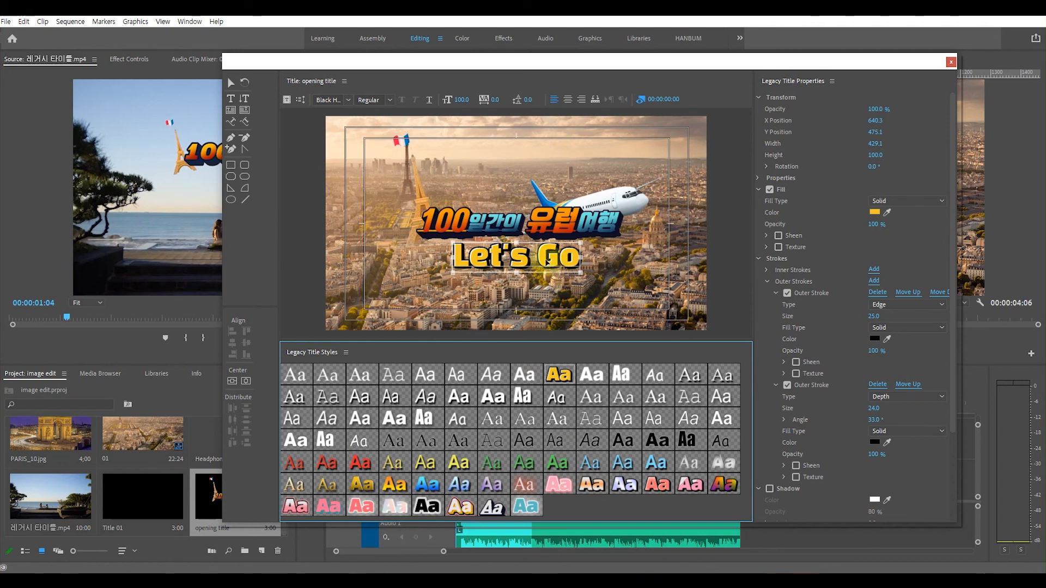
{"action": "left_click", "coordinate": [556, 443]}
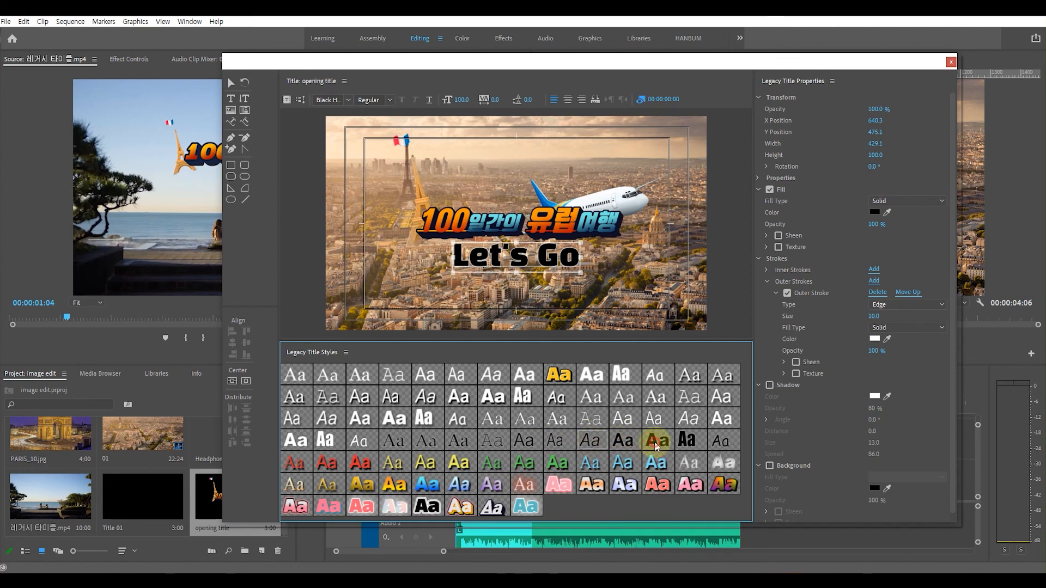
{"action": "left_click", "coordinate": [724, 399]}
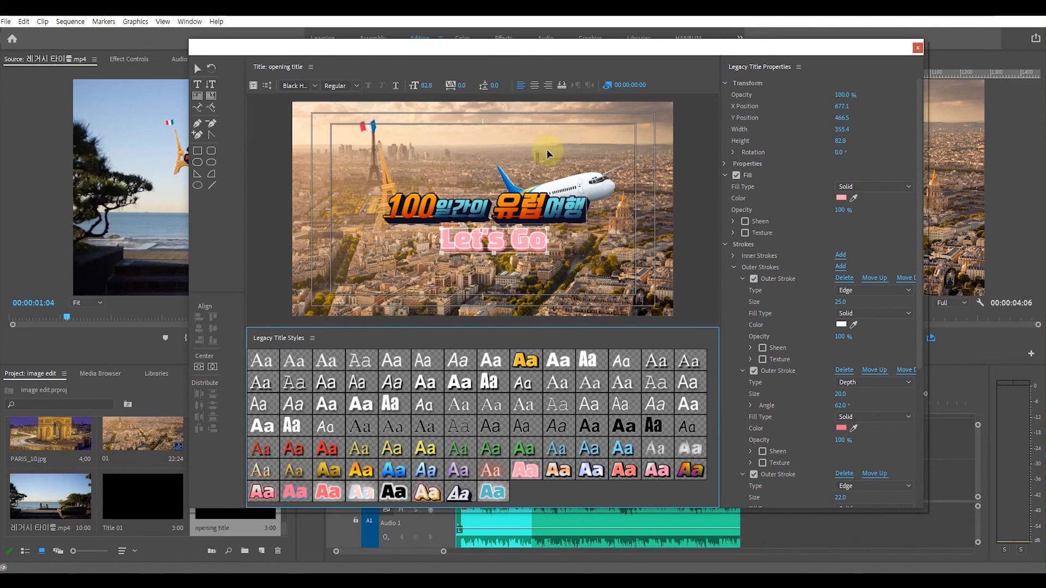
{"action": "left_click", "coordinate": [918, 49]}
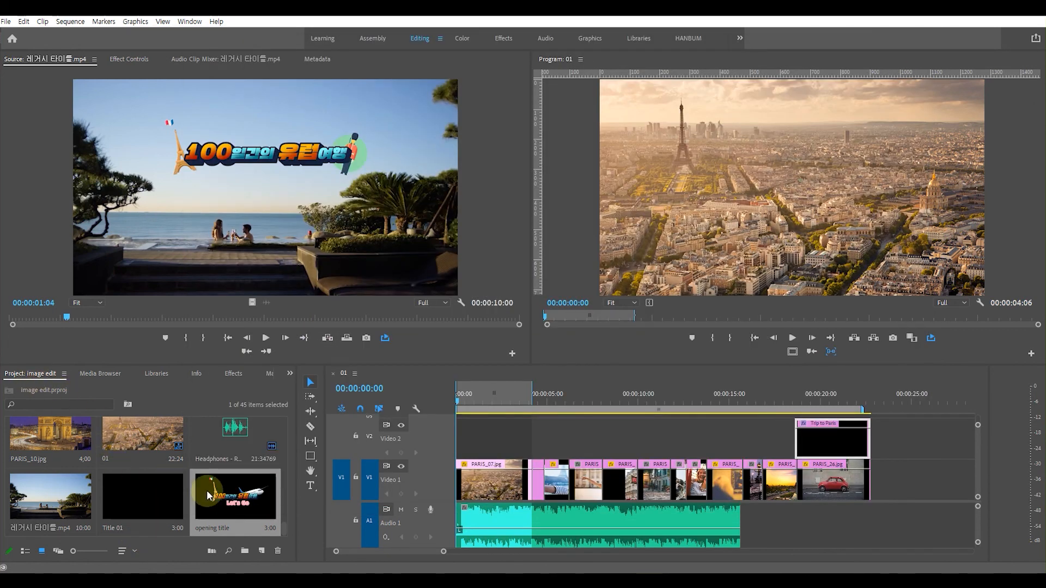
- Place the "opening title" title on Video 2 at the start of the sequence, above the first Paris image
{"action": "mouse_move", "coordinate": [259, 529]}
{"action": "left_mouse_down"}
{"action": "mouse_move", "coordinate": [240, 503]}
{"action": "mouse_move", "coordinate": [269, 527]}
{"action": "left_mouse_up"}
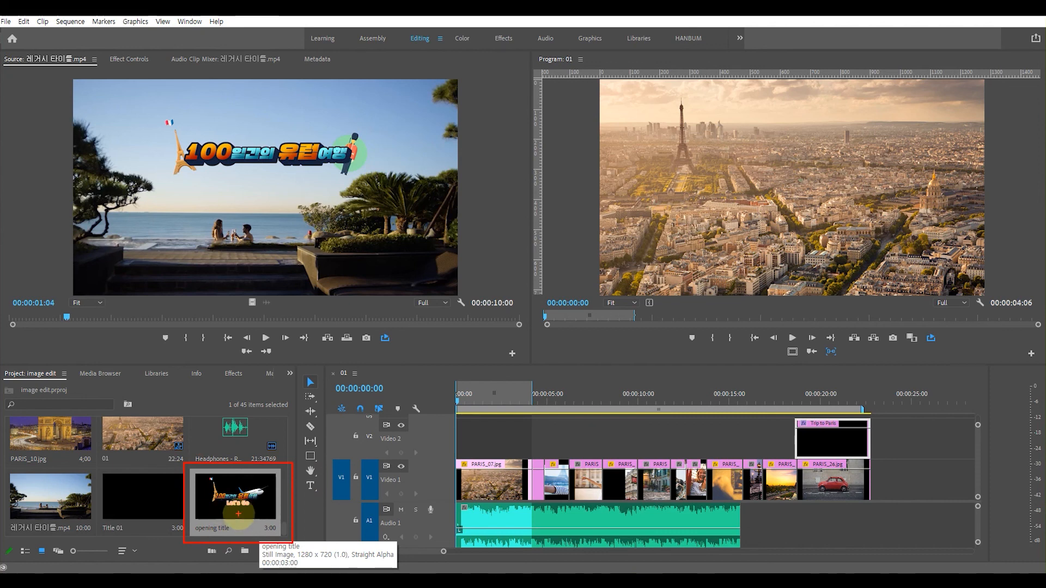
{"action": "left_click_drag", "start_coordinate": [238, 514], "coordinate": [457, 450]}
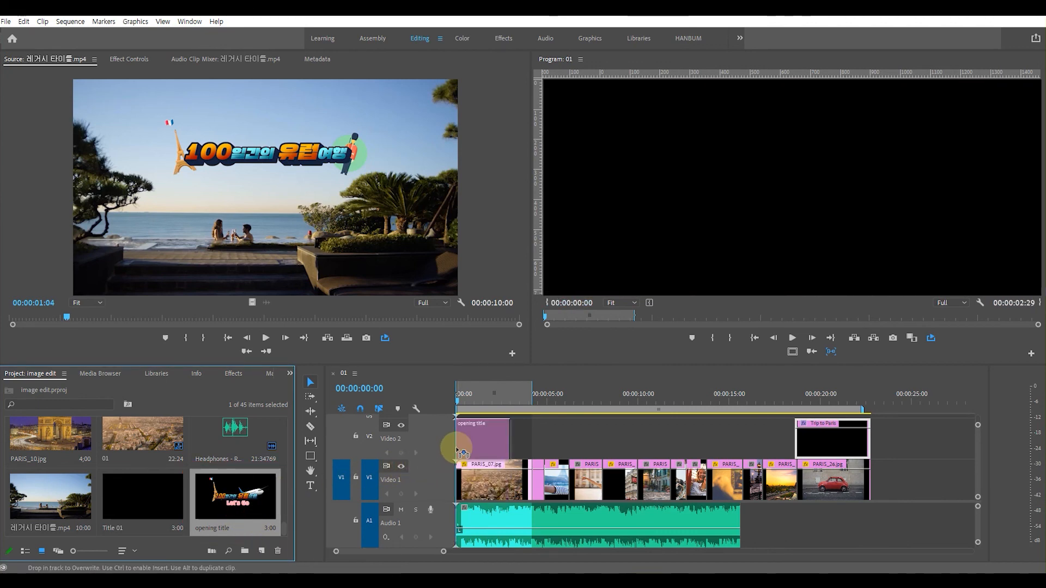
{"action": "left_click_drag", "start_coordinate": [463, 448], "coordinate": [464, 445]}
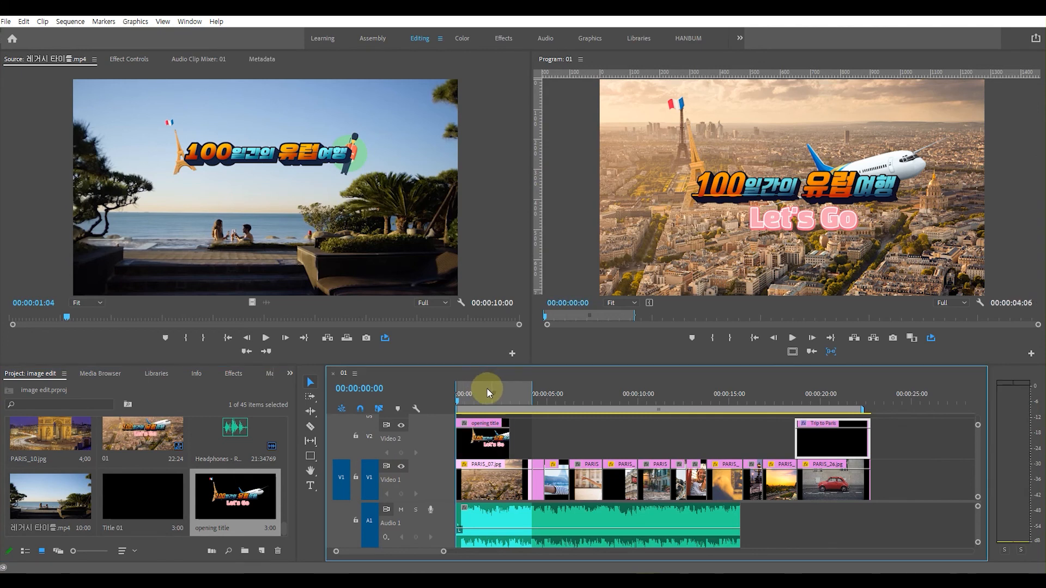
- Extend the opening title clip's end to match the end of PARIS_07.jpg below it, and play the sequence to check it
{"action": "mouse_move", "coordinate": [479, 394]}
{"action": "left_mouse_down"}
{"action": "mouse_move", "coordinate": [468, 394]}
{"action": "mouse_move", "coordinate": [492, 395]}
{"action": "mouse_move", "coordinate": [470, 402]}
{"action": "left_mouse_up"}
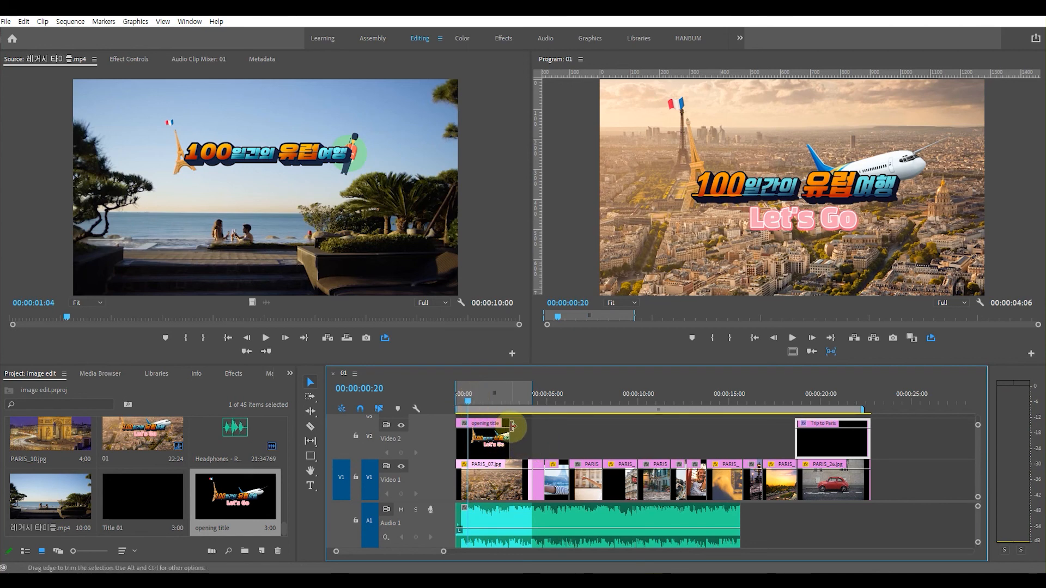
{"action": "left_click_drag", "start_coordinate": [512, 426], "coordinate": [540, 428]}
{"action": "key", "text": "space"}
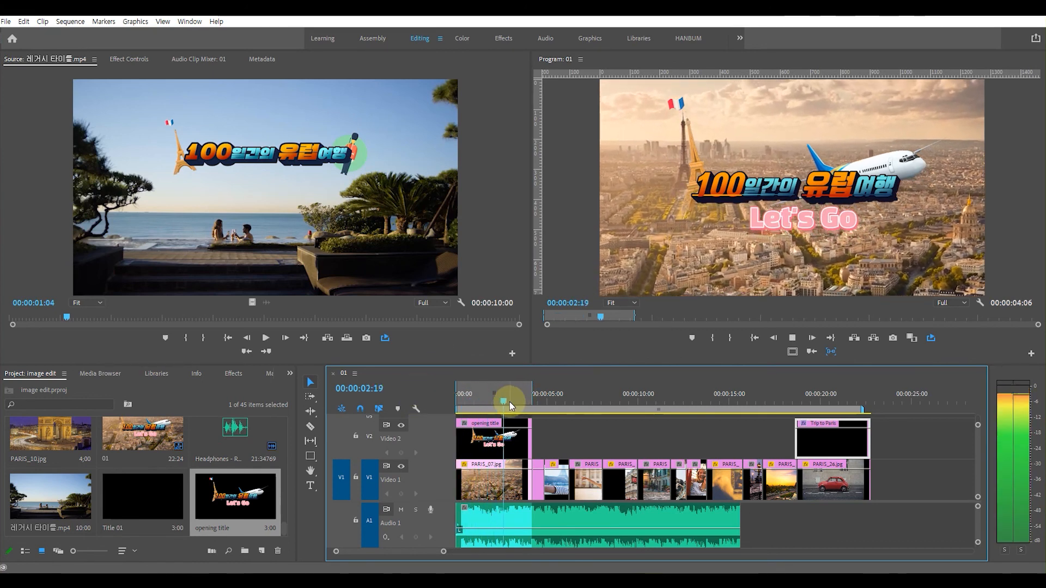
- Return the playhead to the sequence start and select the Motion effect of the opening title clip on Video 2
{"action": "left_click", "coordinate": [469, 399]}
{"action": "left_click", "coordinate": [458, 400]}
{"action": "left_click", "coordinate": [479, 443]}
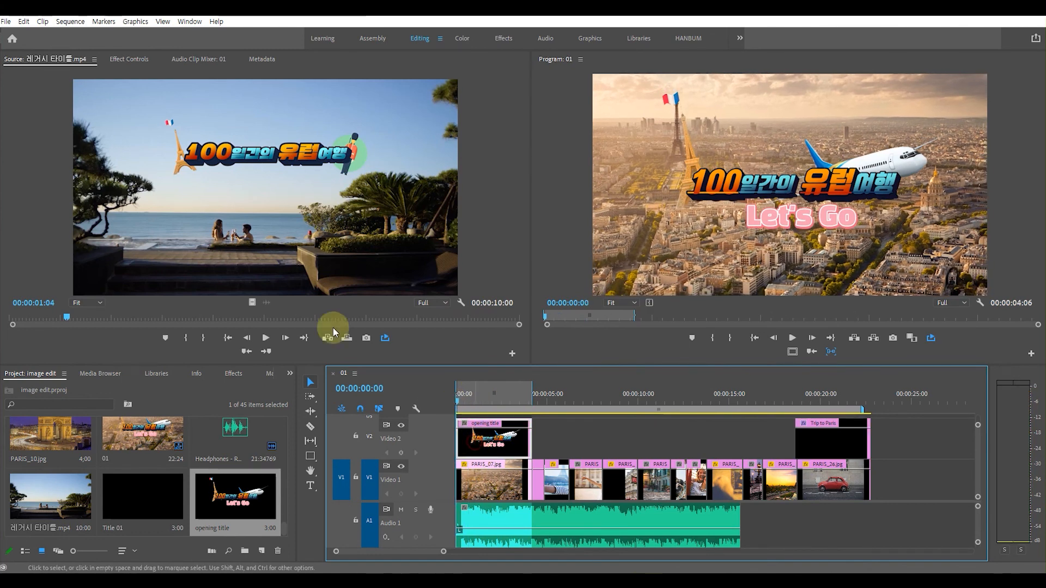
{"action": "left_click", "coordinate": [134, 59]}
{"action": "left_click", "coordinate": [37, 104]}
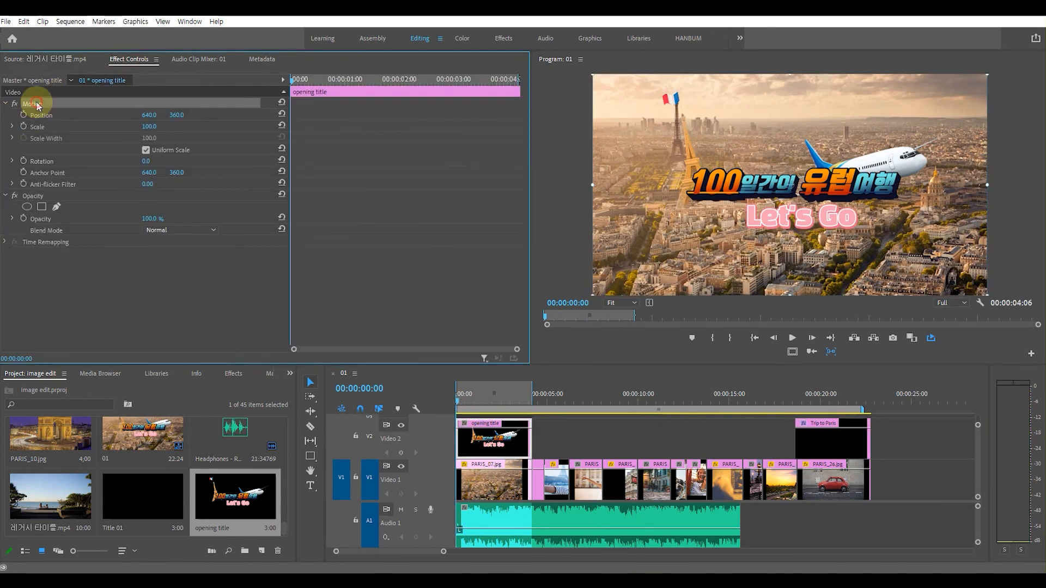